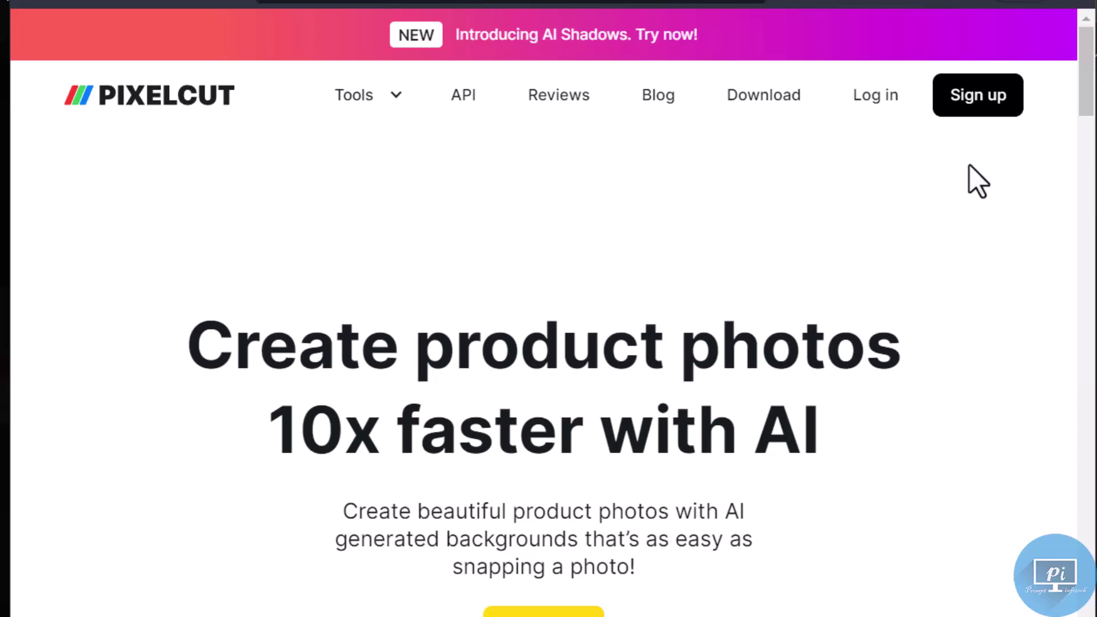
Scroll down the landing page until the One-Click Wonders tool cards are visible
{"action": "scroll", "coordinate": [970, 166], "scroll_direction": "down", "scroll_amount": 5}
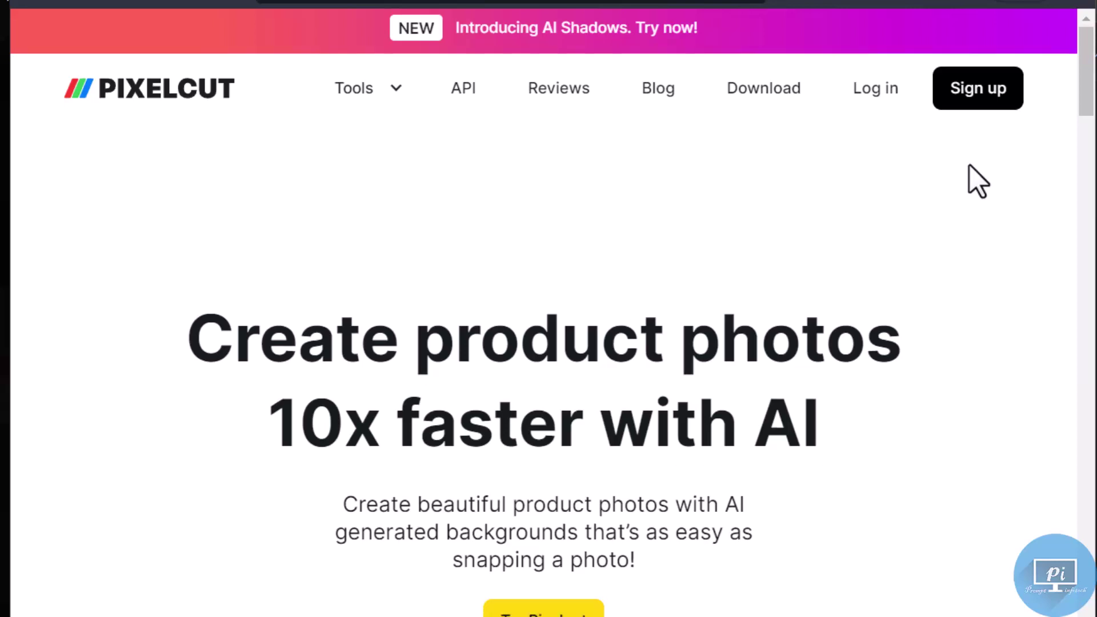
{"action": "scroll", "coordinate": [936, 235], "scroll_direction": "down", "scroll_amount": 5}
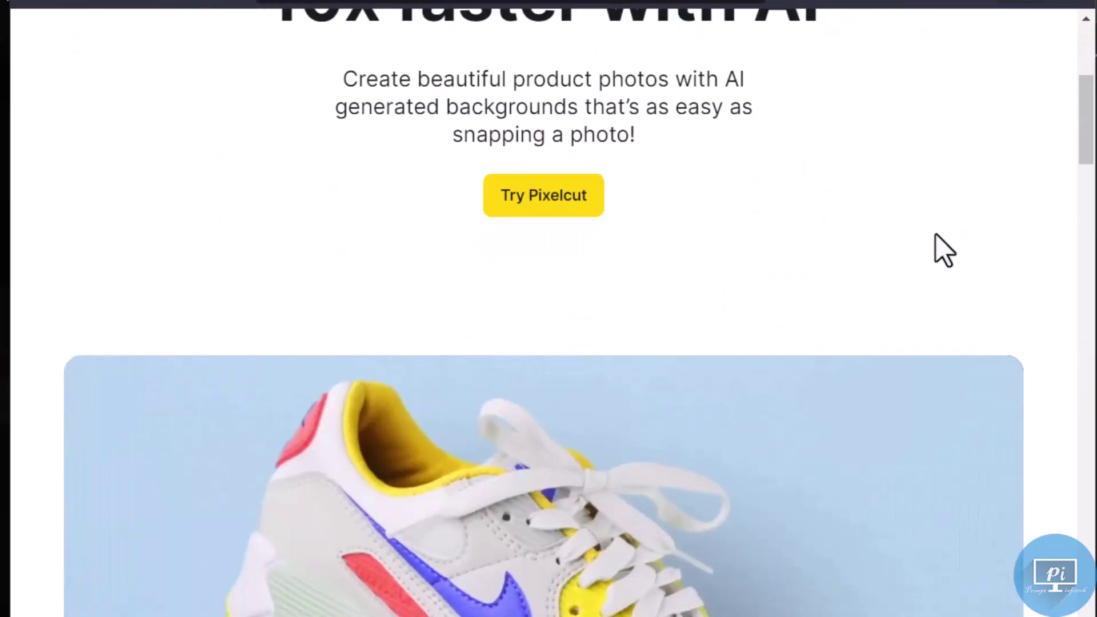
{"action": "scroll", "coordinate": [935, 235], "scroll_direction": "down", "scroll_amount": 5}
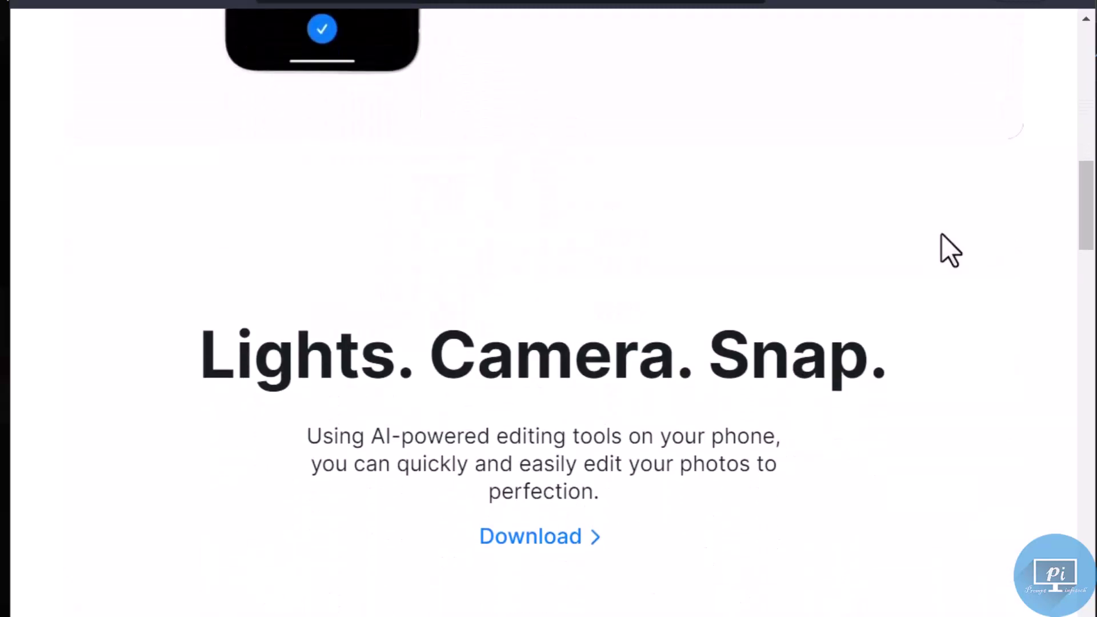
{"action": "scroll", "coordinate": [942, 234], "scroll_direction": "down", "scroll_amount": 6}
{"action": "scroll", "coordinate": [942, 234], "scroll_direction": "down", "scroll_amount": 4}
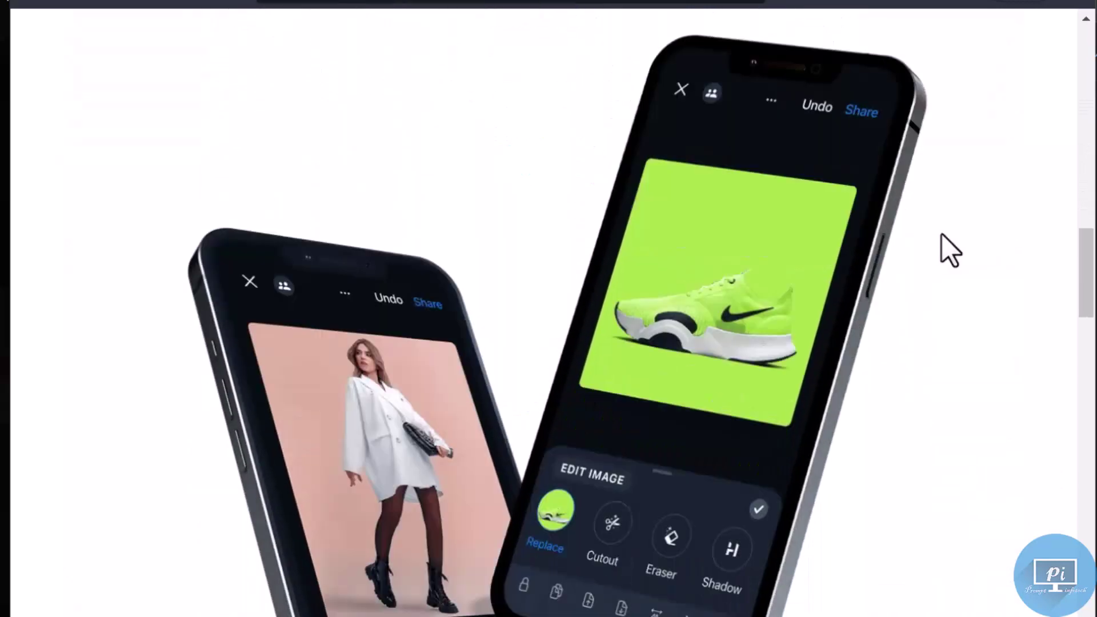
{"action": "scroll", "coordinate": [942, 235], "scroll_direction": "down", "scroll_amount": 8}
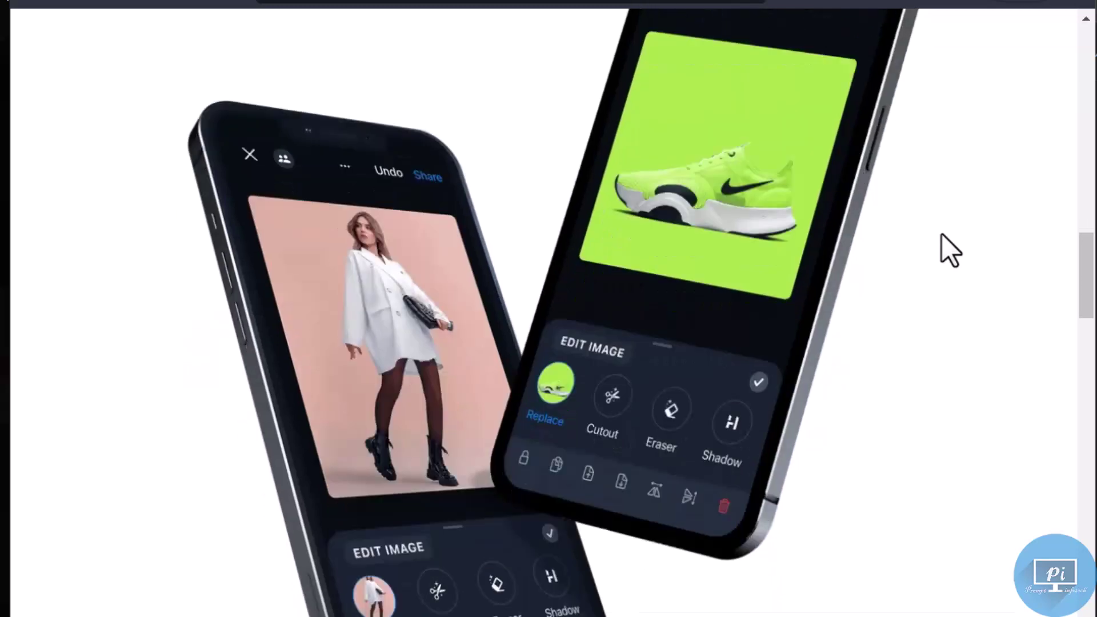
{"action": "scroll", "coordinate": [942, 235], "scroll_direction": "down", "scroll_amount": 2}
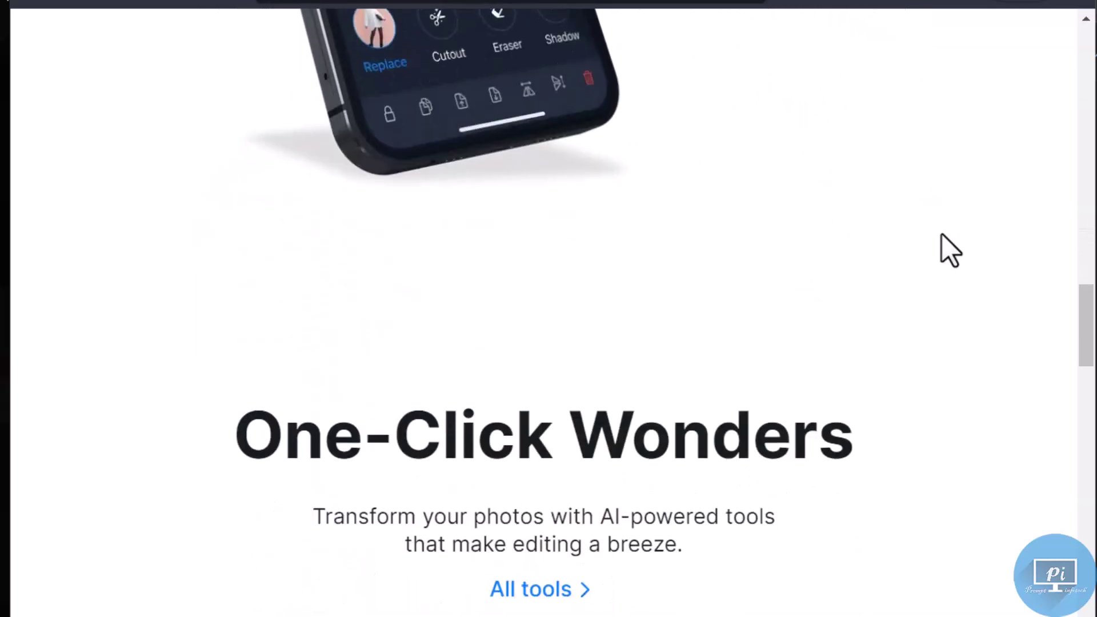
{"action": "scroll", "coordinate": [942, 234], "scroll_direction": "down", "scroll_amount": 5}
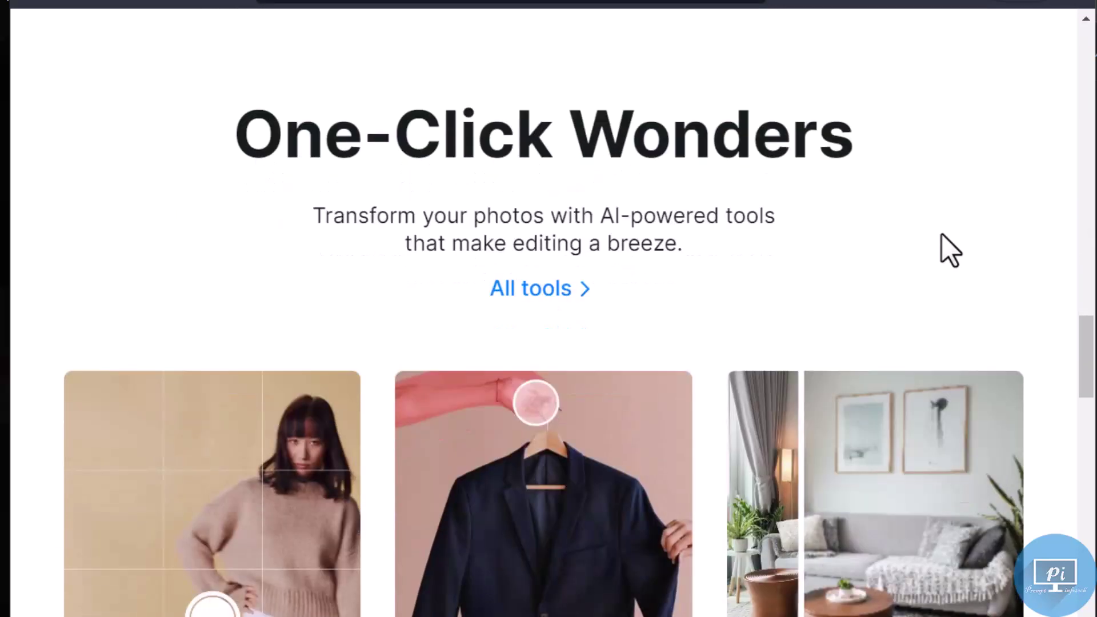
{"action": "scroll", "coordinate": [942, 234], "scroll_direction": "down", "scroll_amount": 2}
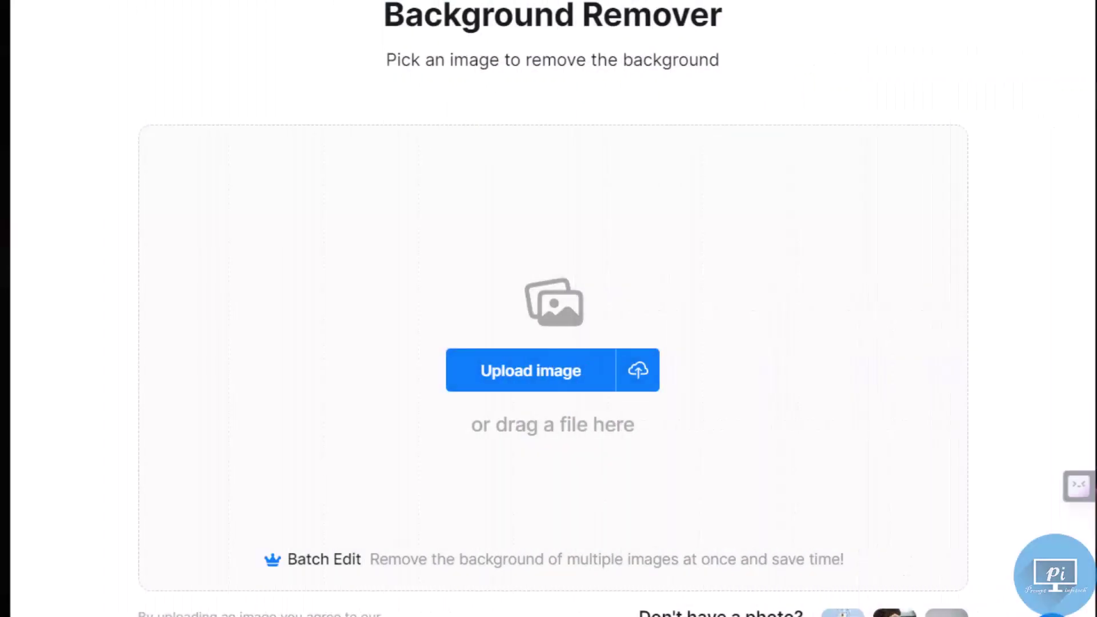
Remove the bird logo's background, then refine it by erasing the LOREM IPSUM text
{"action": "left_click_drag", "start_coordinate": [829, 211], "coordinate": [555, 354]}
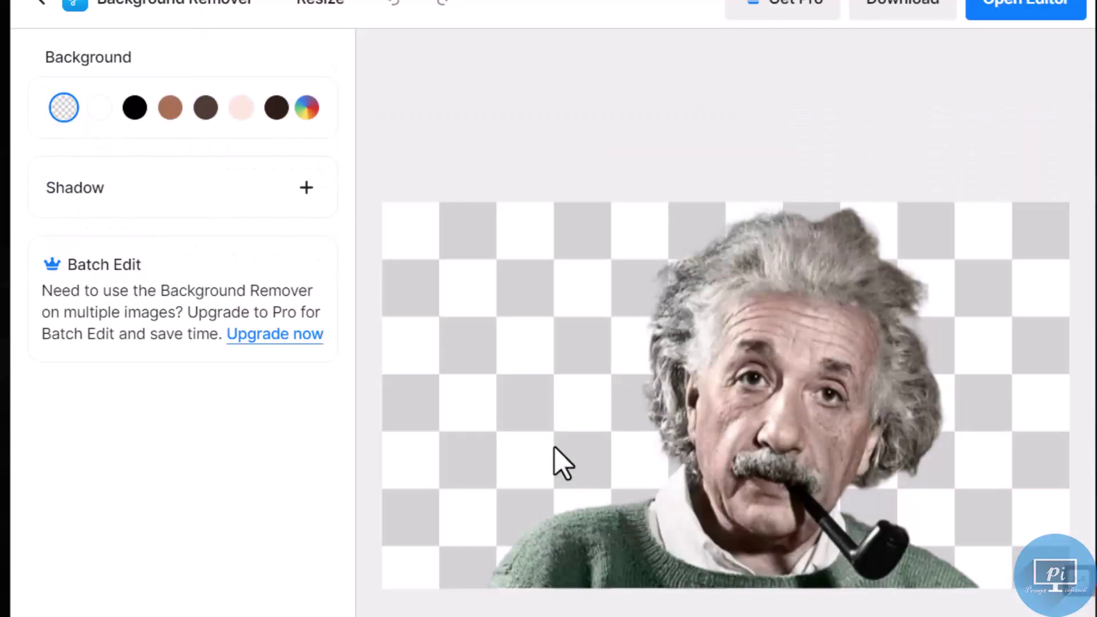
{"action": "mouse_move", "coordinate": [606, 422]}
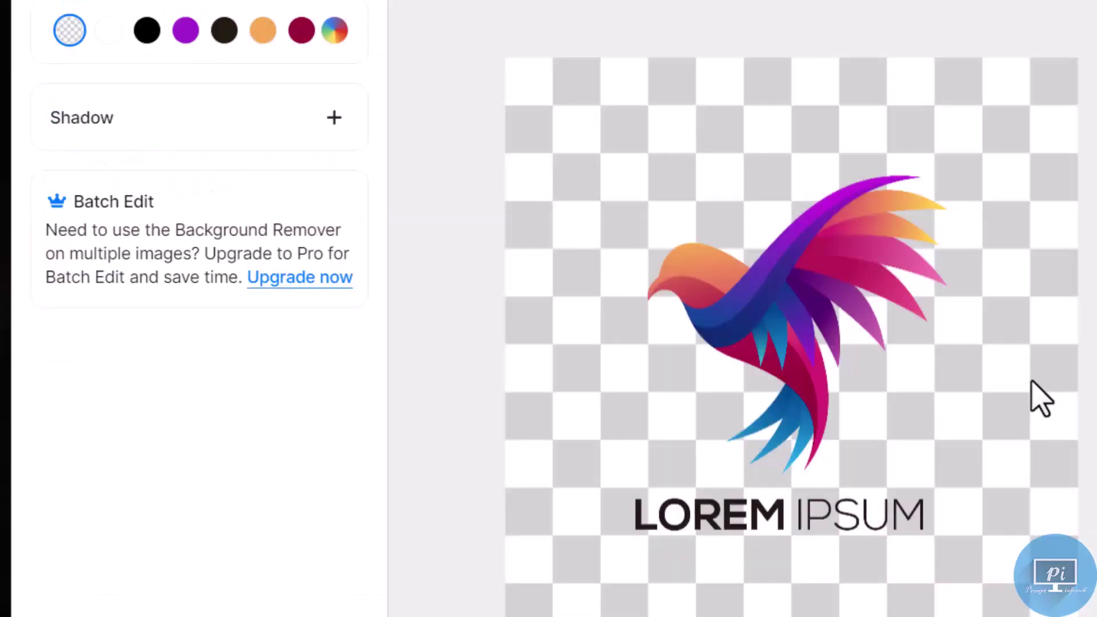
{"action": "mouse_move", "coordinate": [1061, 259]}
{"action": "left_click", "coordinate": [1024, 108]}
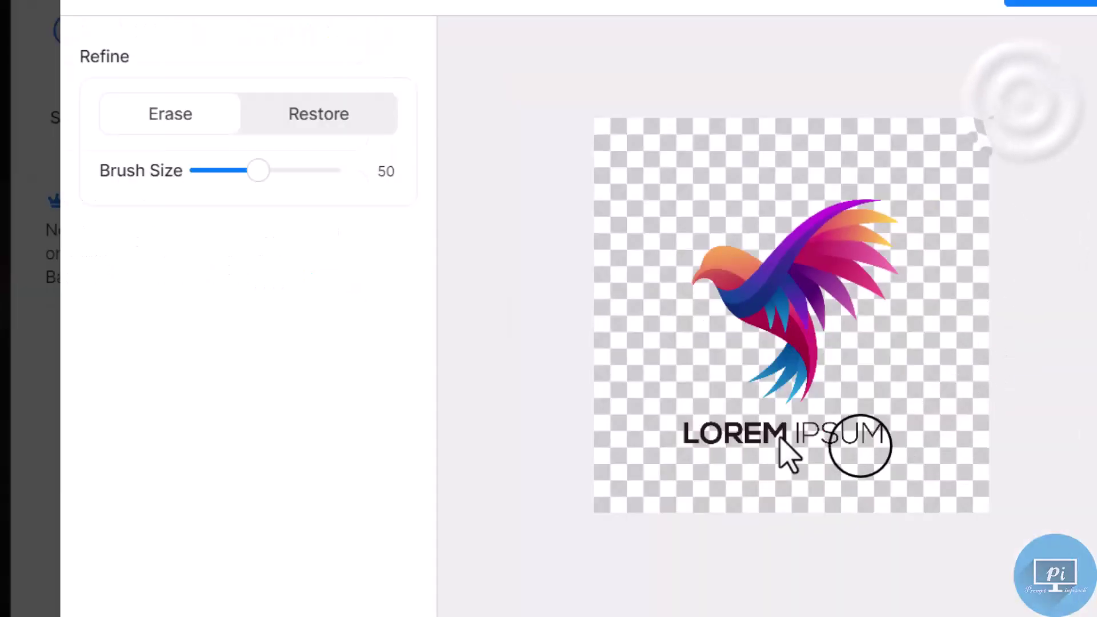
{"action": "left_click_drag", "start_coordinate": [686, 447], "coordinate": [887, 445]}
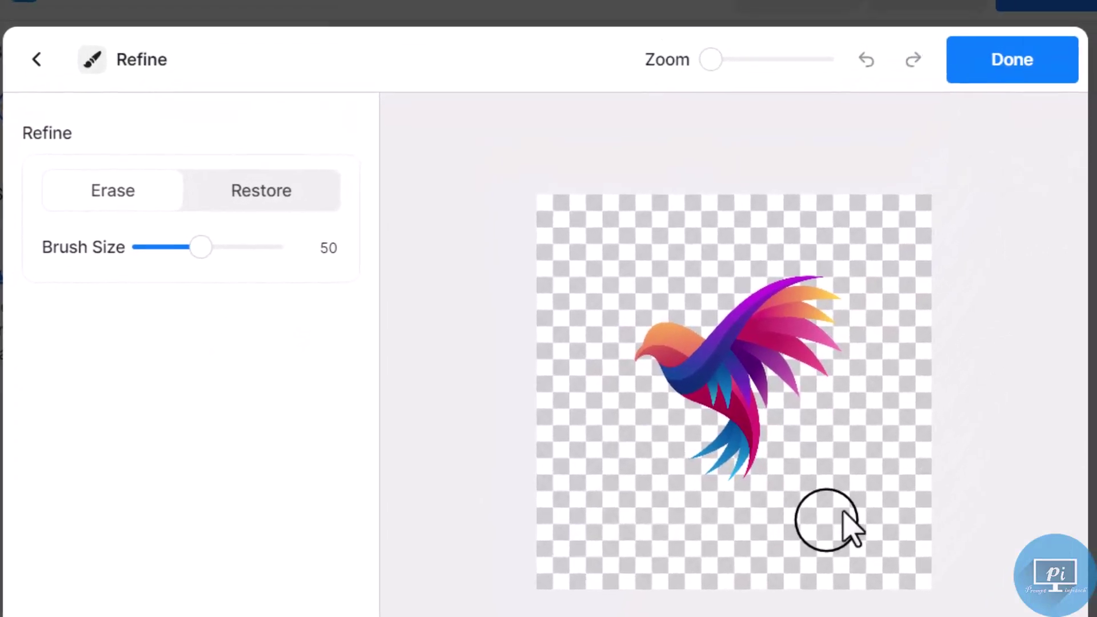
{"action": "left_click", "coordinate": [1010, 63]}
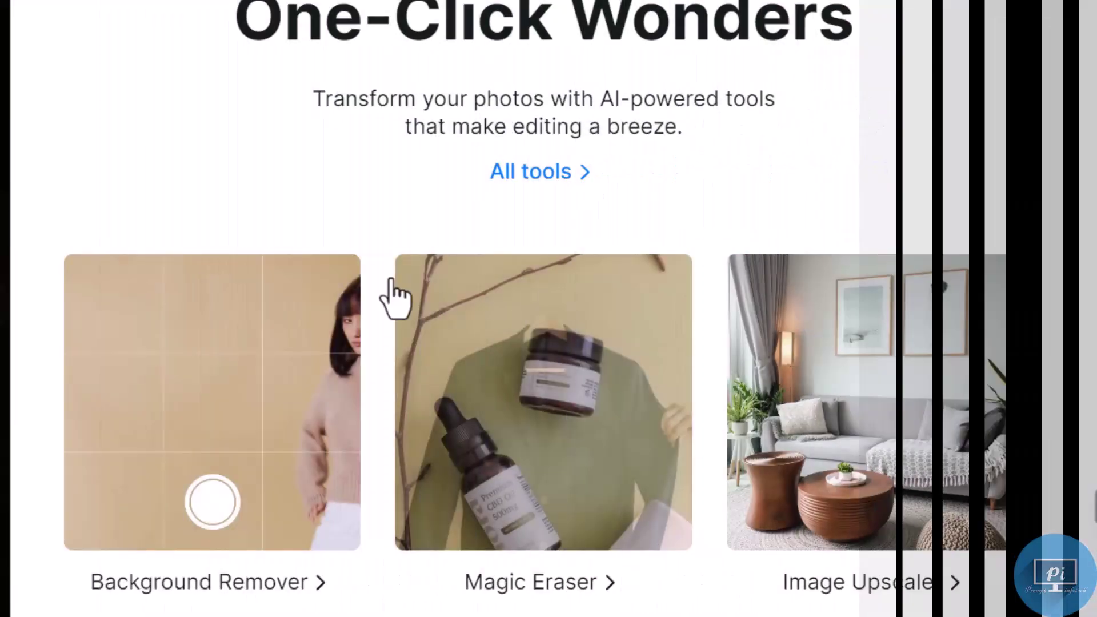
Magic-erase the baby's yellow hair clip, then the orange shirt logo with brush size 28
{"action": "left_click", "coordinate": [514, 458]}
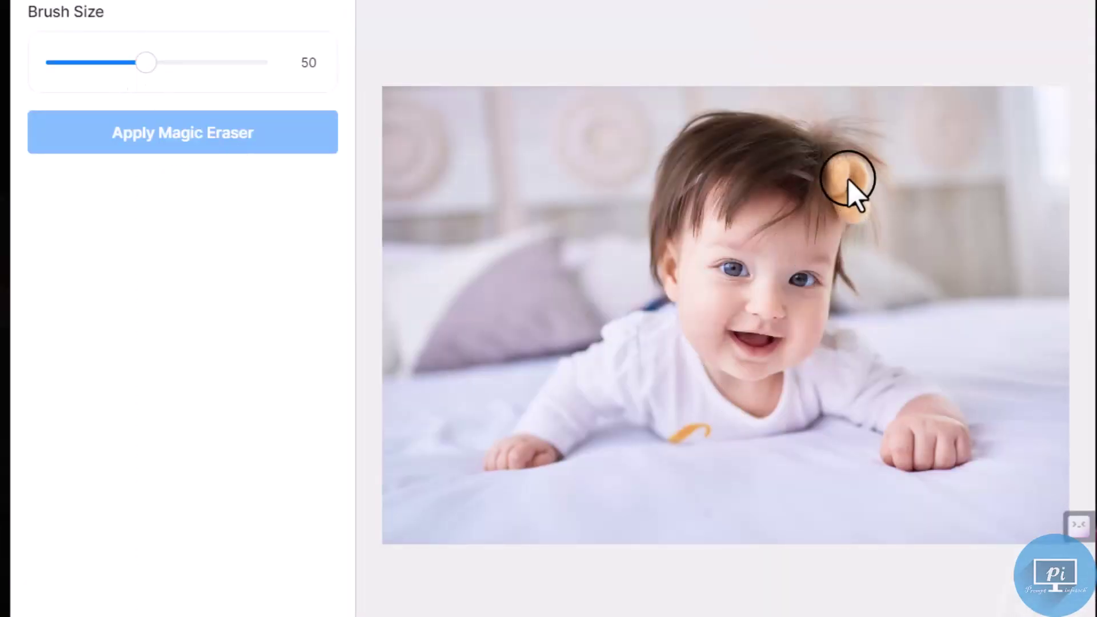
{"action": "left_click_drag", "start_coordinate": [852, 189], "coordinate": [857, 208]}
{"action": "left_click", "coordinate": [260, 133]}
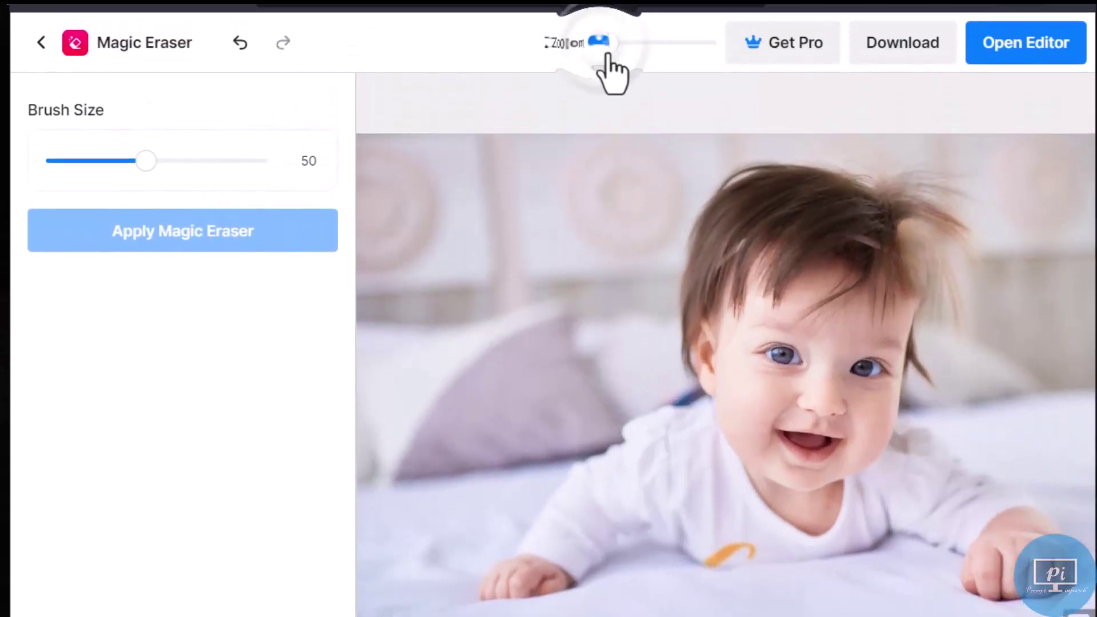
{"action": "mouse_move", "coordinate": [605, 53]}
{"action": "left_mouse_down"}
{"action": "mouse_move", "coordinate": [620, 62]}
{"action": "mouse_move", "coordinate": [600, 63]}
{"action": "left_mouse_up"}
{"action": "left_click_drag", "start_coordinate": [146, 75], "coordinate": [126, 86]}
{"action": "left_click_drag", "start_coordinate": [120, 188], "coordinate": [96, 189]}
{"action": "left_click_drag", "start_coordinate": [675, 548], "coordinate": [709, 555]}
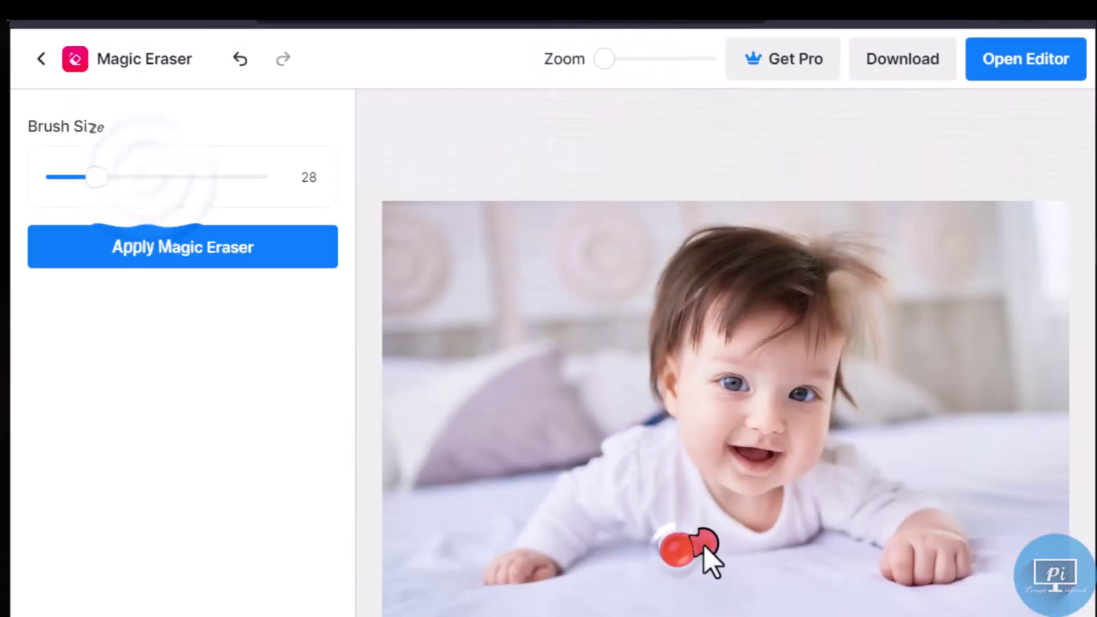
{"action": "left_click", "coordinate": [231, 260]}
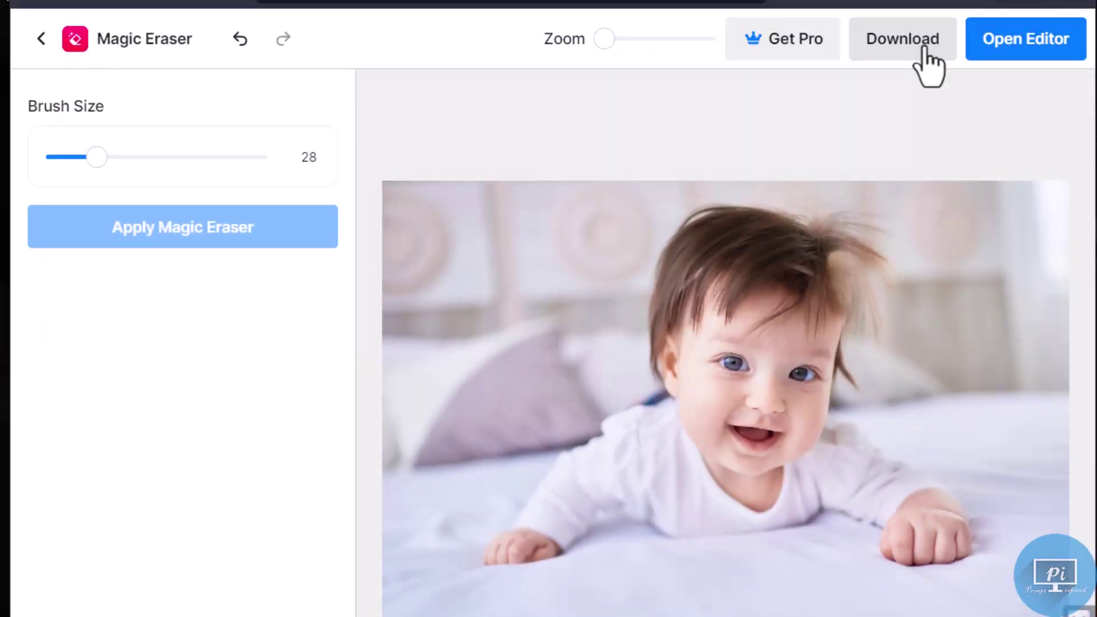
Load the cityscape photo and erase the tall tower's top, zooming in for a second pass
{"action": "left_click", "coordinate": [925, 51]}
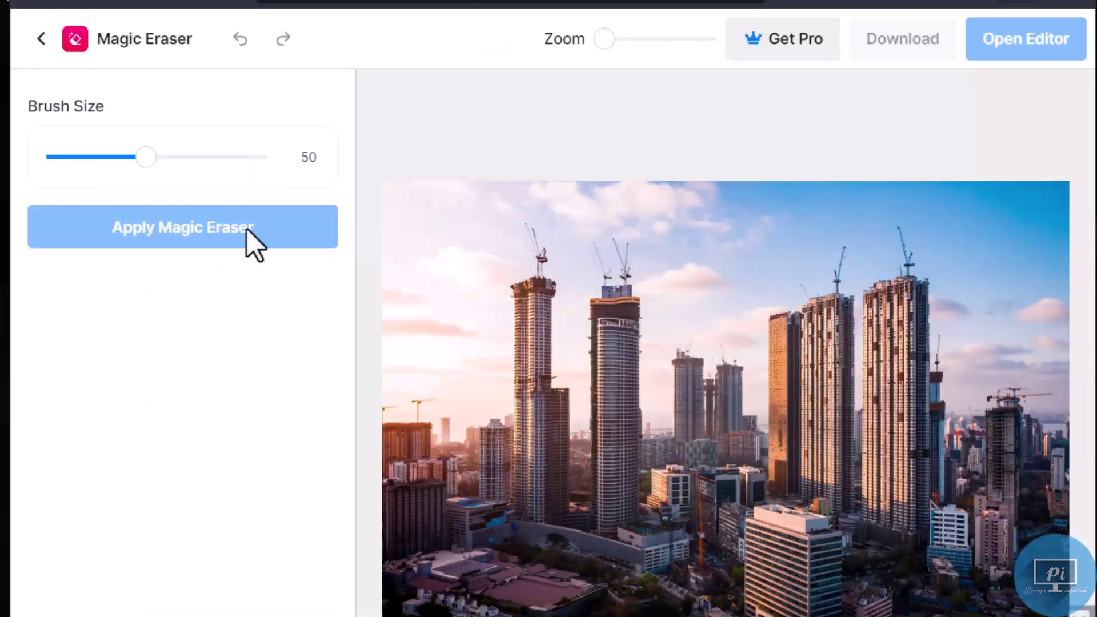
{"action": "left_click", "coordinate": [540, 252]}
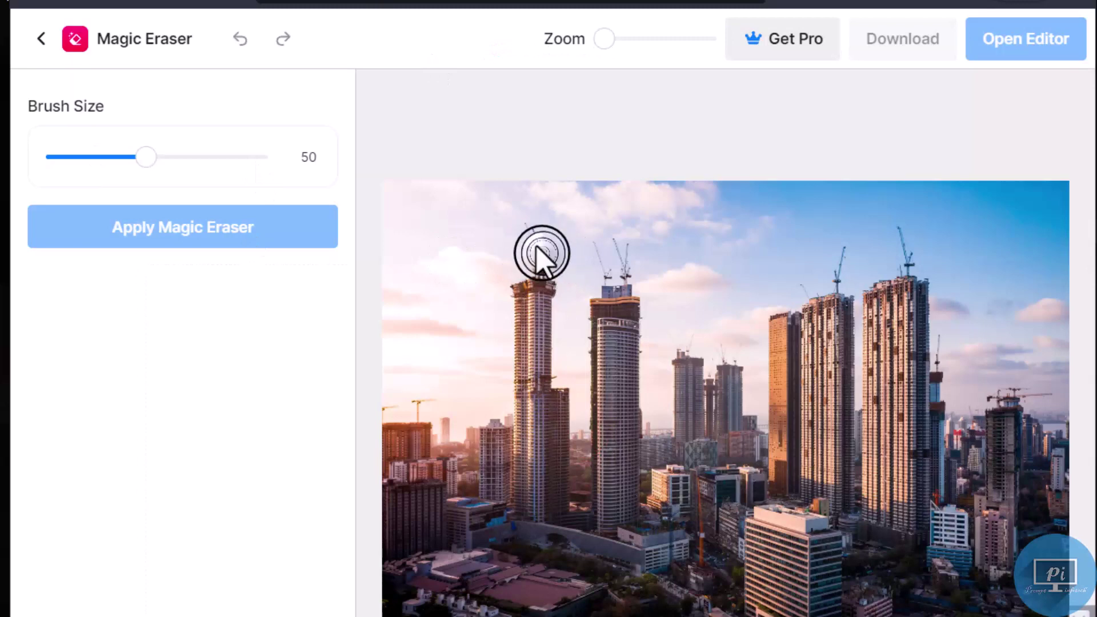
{"action": "left_click", "coordinate": [233, 231]}
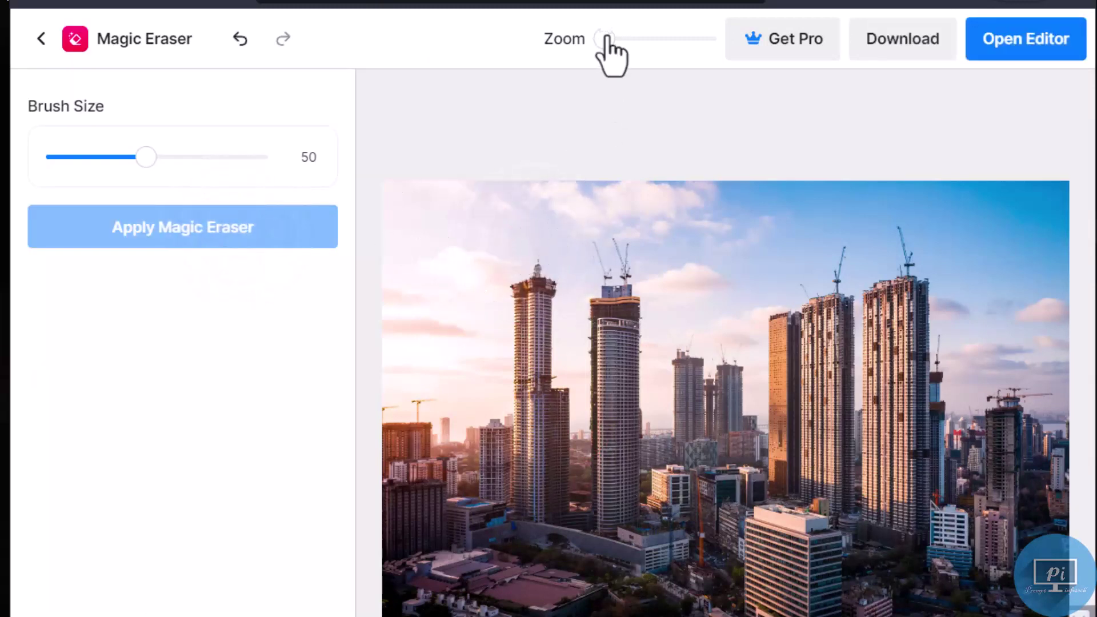
{"action": "left_click_drag", "start_coordinate": [607, 39], "coordinate": [654, 39]}
{"action": "left_click", "coordinate": [684, 243]}
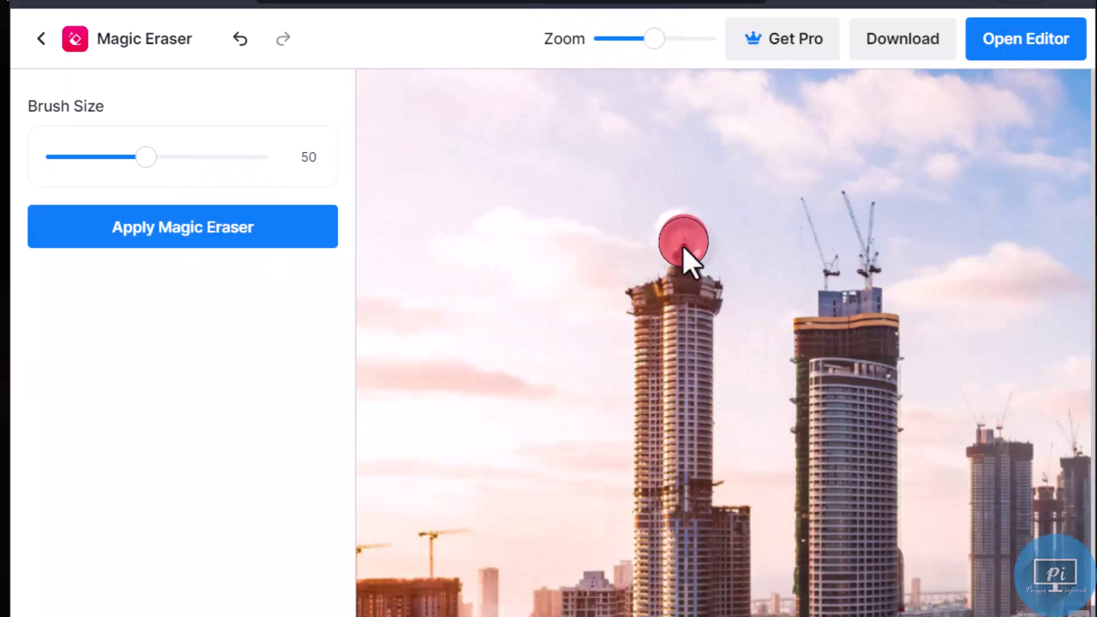
{"action": "left_click", "coordinate": [236, 240]}
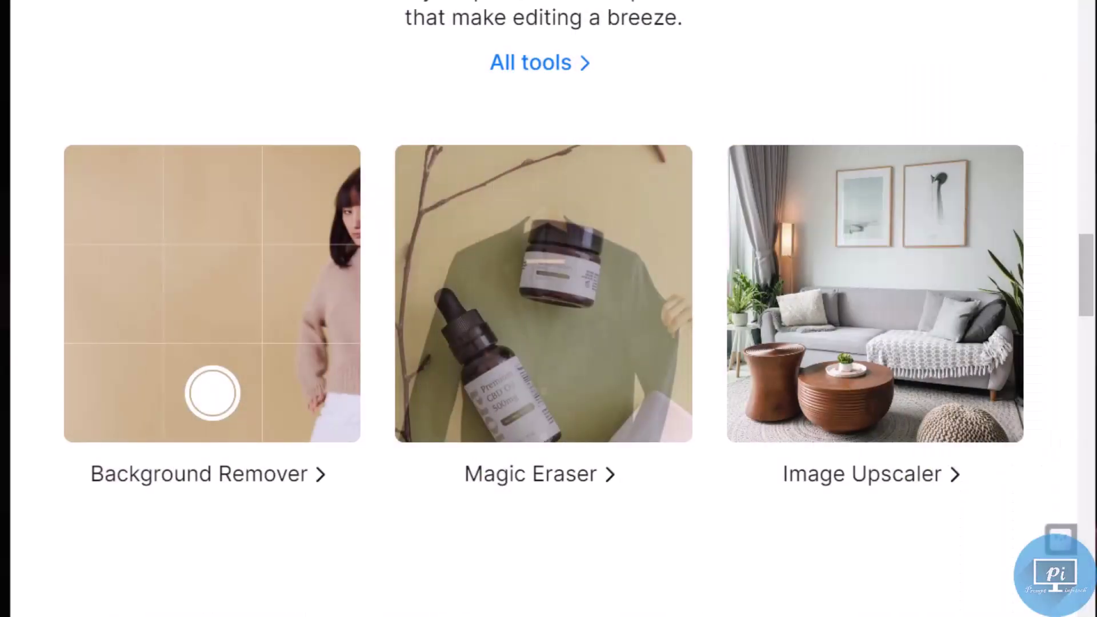
Upload a photo to the Image Upscaler and upscale it 4x
{"action": "left_click", "coordinate": [908, 452]}
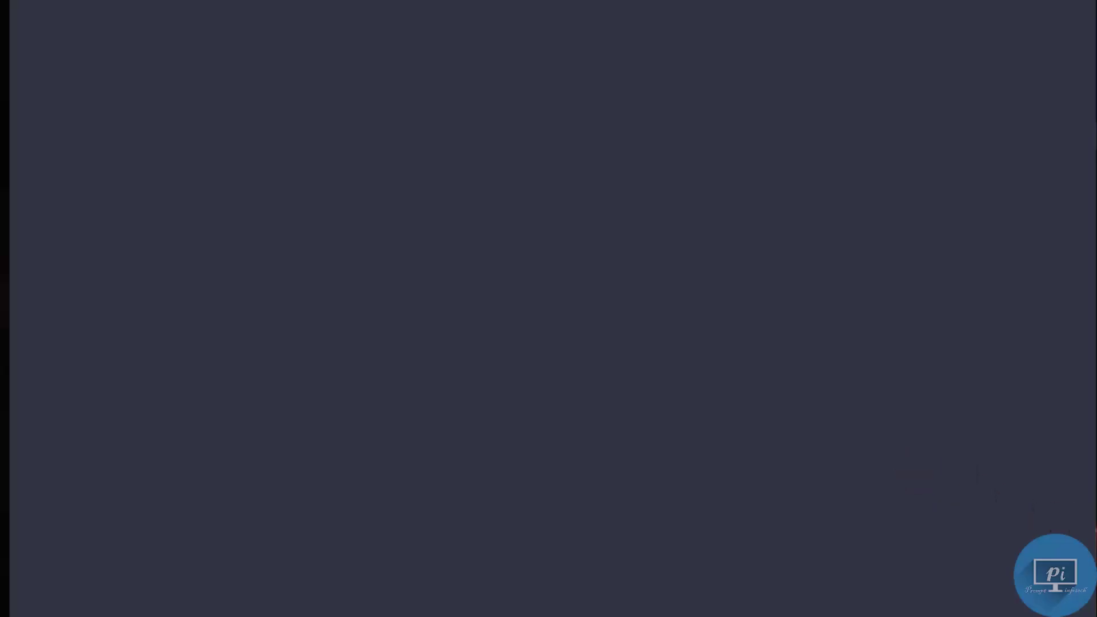
{"action": "scroll", "coordinate": [549, 308], "scroll_direction": "up", "scroll_amount": 2}
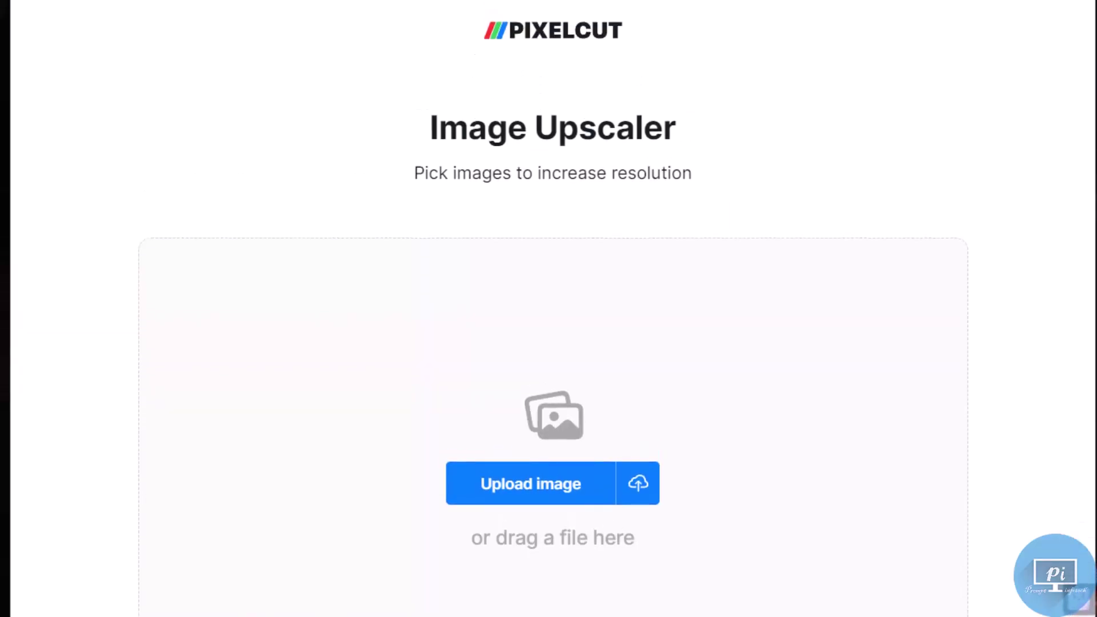
{"action": "left_click_drag", "start_coordinate": [1092, 537], "coordinate": [747, 533]}
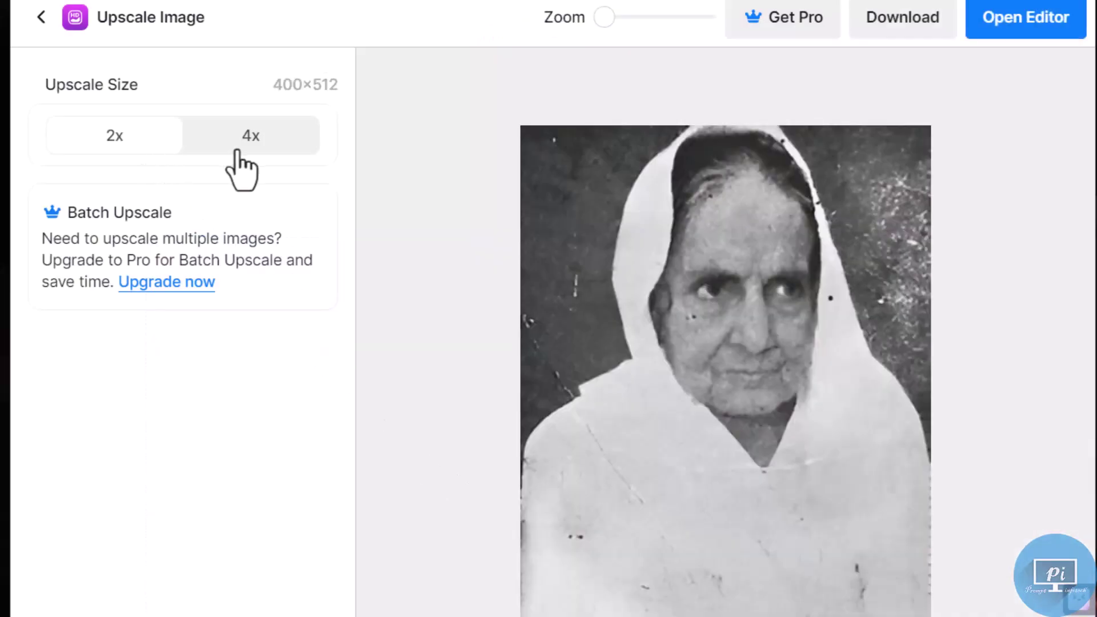
{"action": "left_click", "coordinate": [238, 150]}
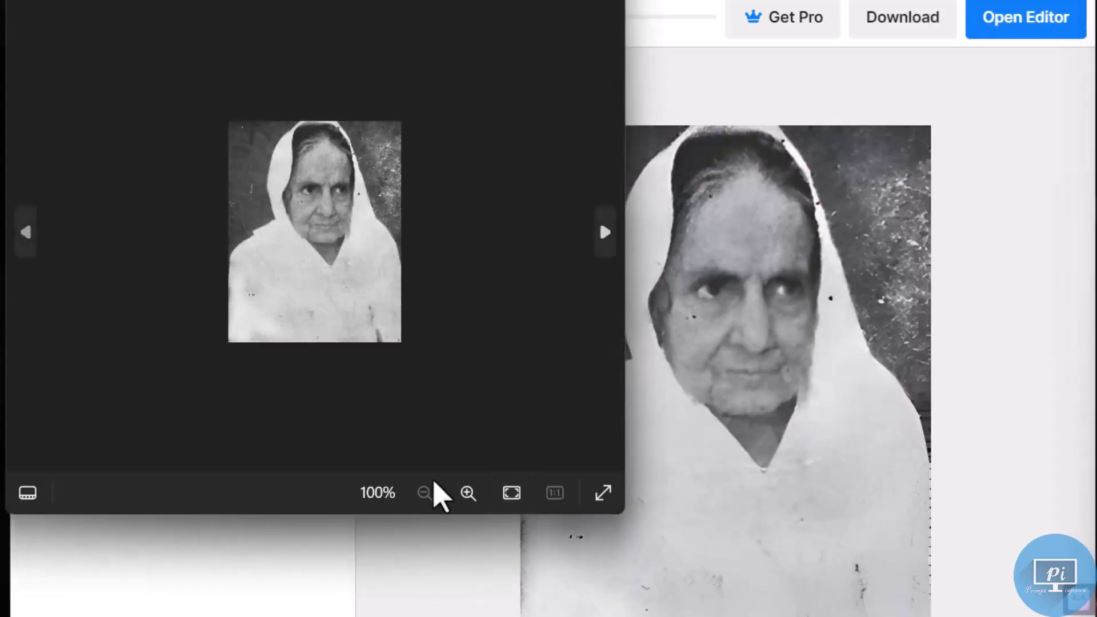
Enlarge the preview viewer and compare zoomed views of the upscaled and original photos
{"action": "scroll", "coordinate": [329, 246], "scroll_direction": "up", "scroll_amount": 3}
{"action": "scroll", "coordinate": [330, 246], "scroll_direction": "up", "scroll_amount": 2}
{"action": "left_click_drag", "start_coordinate": [299, 515], "coordinate": [299, 585]}
{"action": "left_click", "coordinate": [637, 32]}
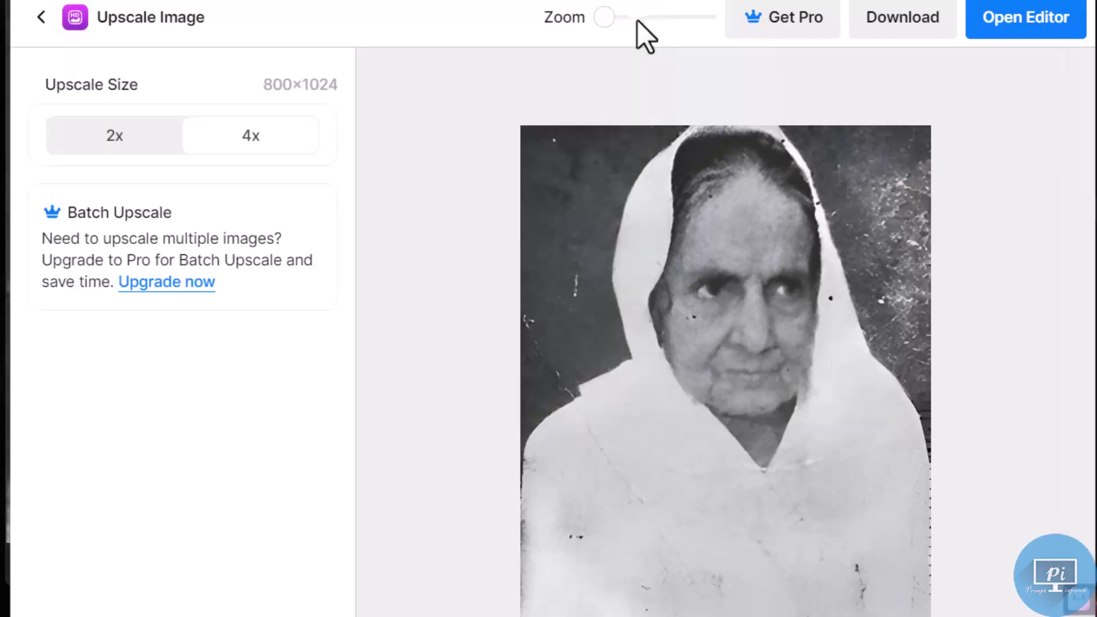
{"action": "left_click", "coordinate": [639, 17]}
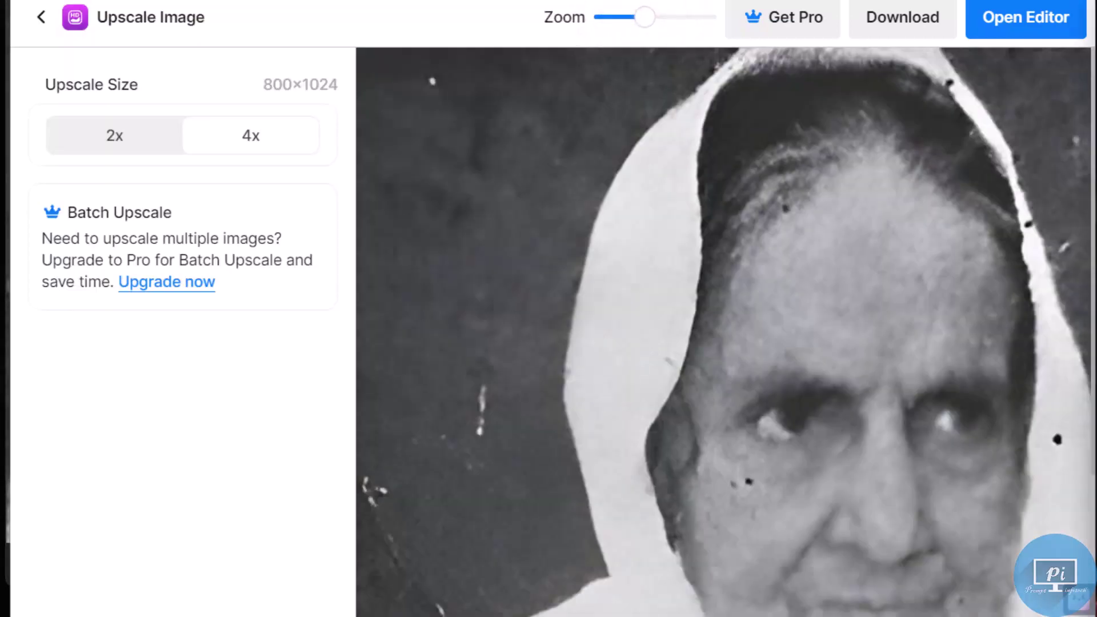
{"action": "mouse_move", "coordinate": [411, 470]}
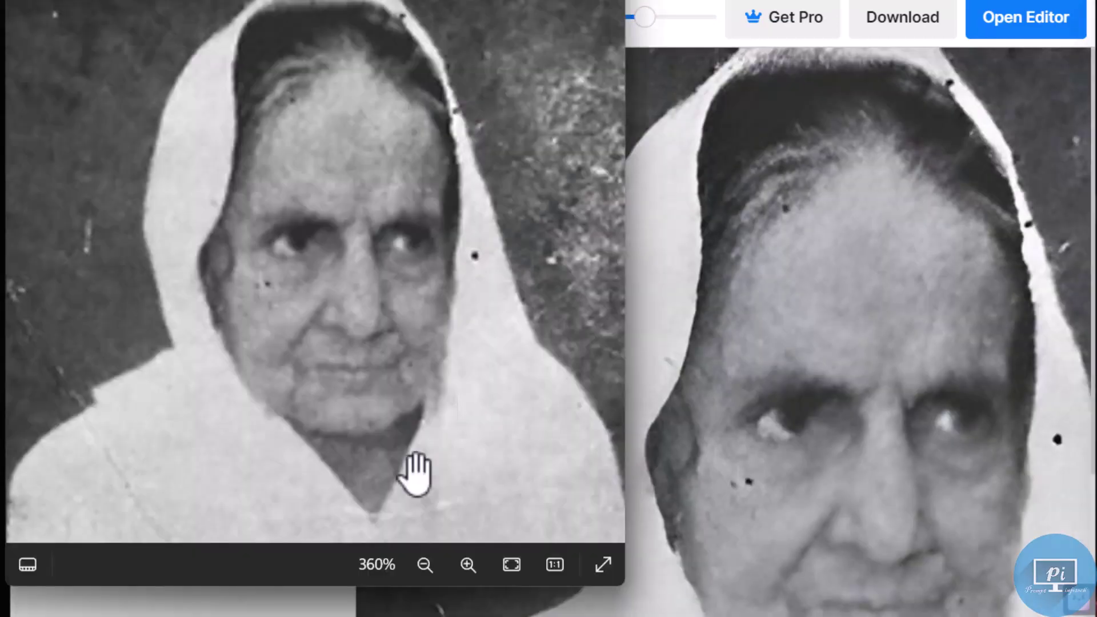
{"action": "left_click", "coordinate": [351, 591]}
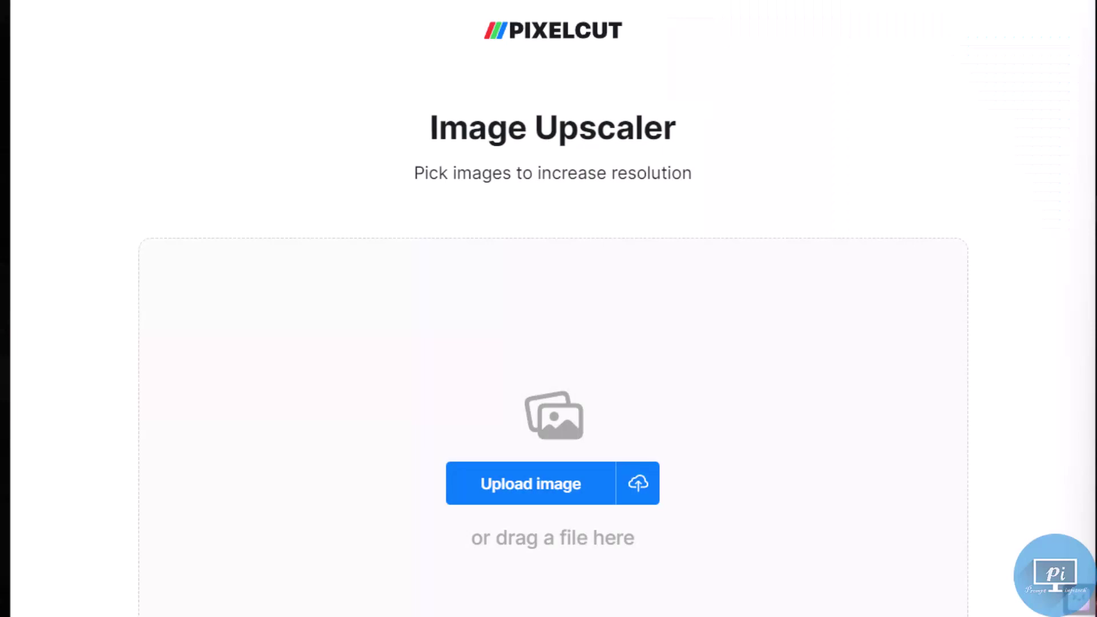
Upscale the 300×450 vegetable photo, stretch the viewer taller and zoom into the result
{"action": "left_click_drag", "start_coordinate": [1095, 498], "coordinate": [709, 516]}
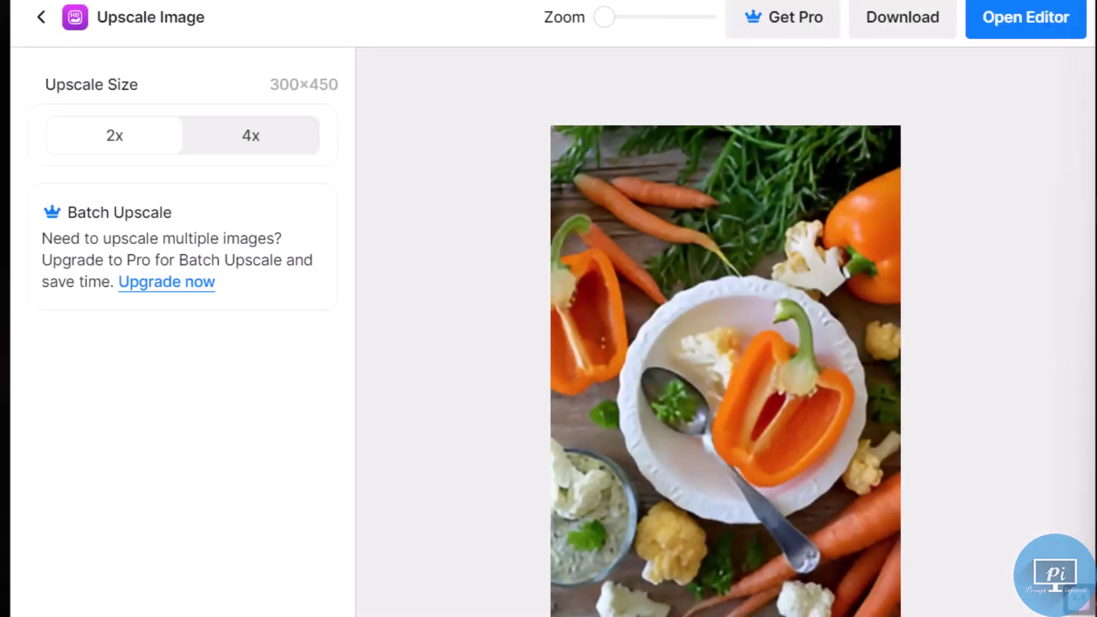
{"action": "scroll", "coordinate": [343, 330], "scroll_direction": "up", "scroll_amount": 5}
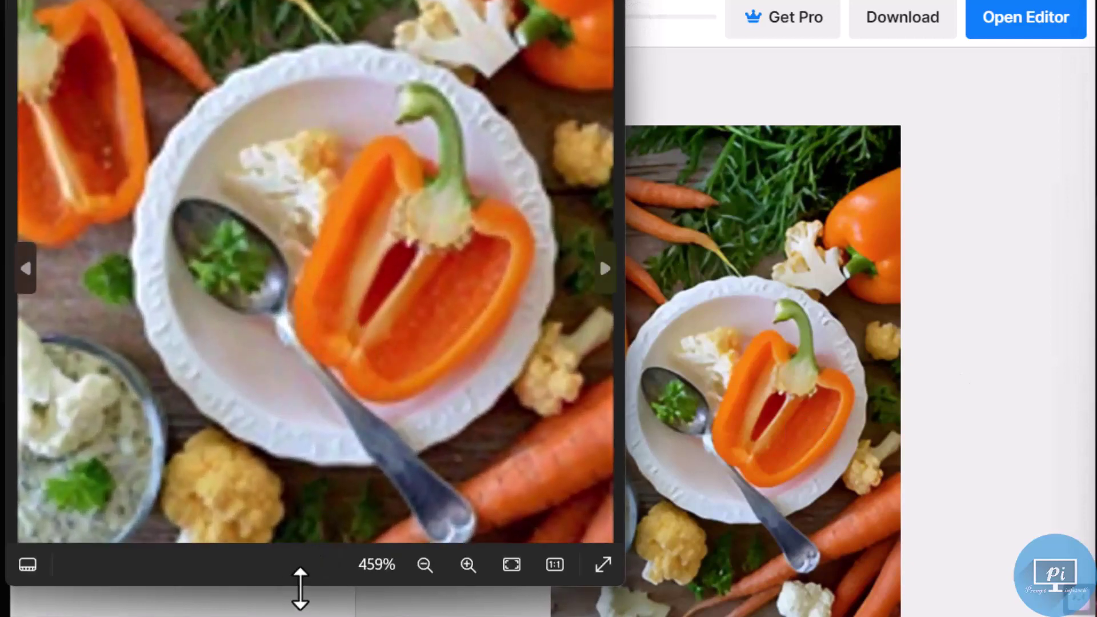
{"action": "left_click_drag", "start_coordinate": [298, 583], "coordinate": [299, 616]}
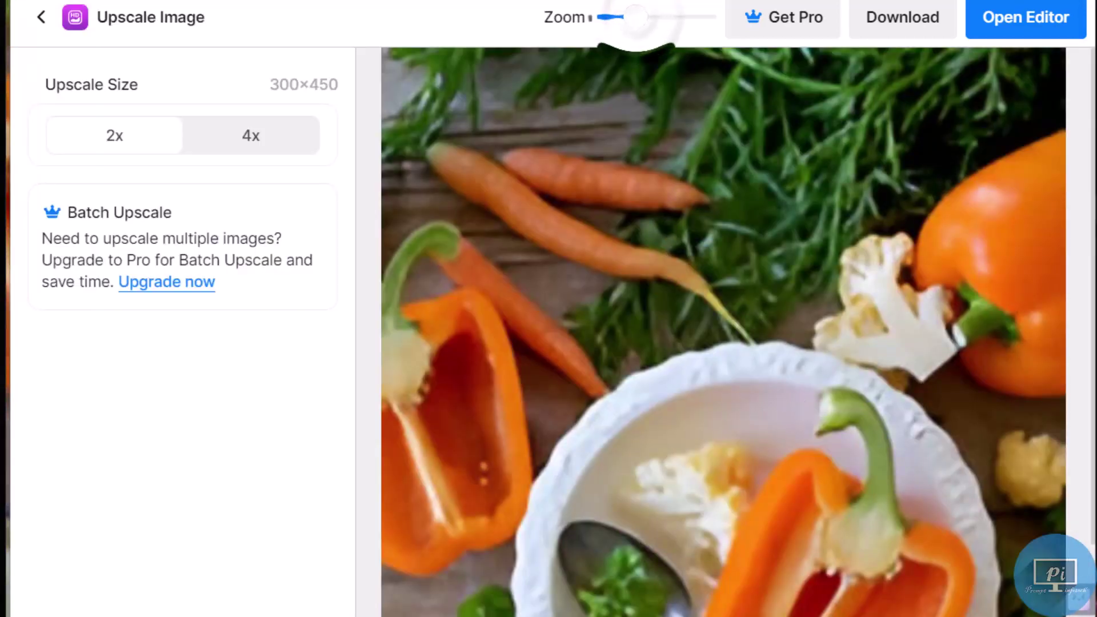
{"action": "left_click", "coordinate": [645, 21]}
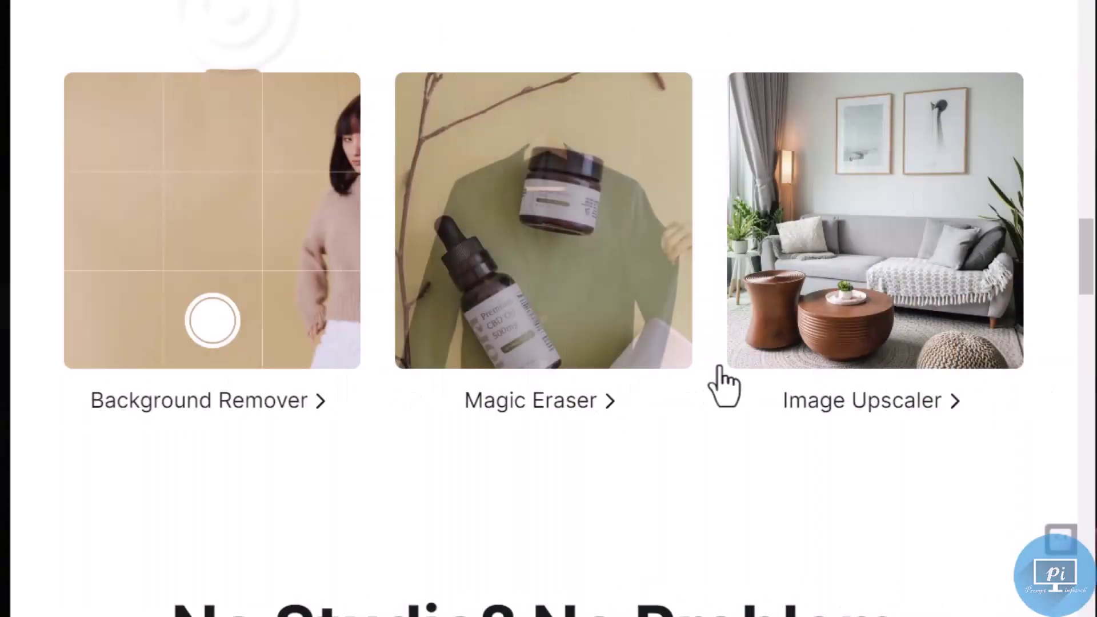
Open AI Photo Shoot from Try Pixelcut and upload the dog photo
{"action": "scroll", "coordinate": [743, 383], "scroll_direction": "down", "scroll_amount": 20}
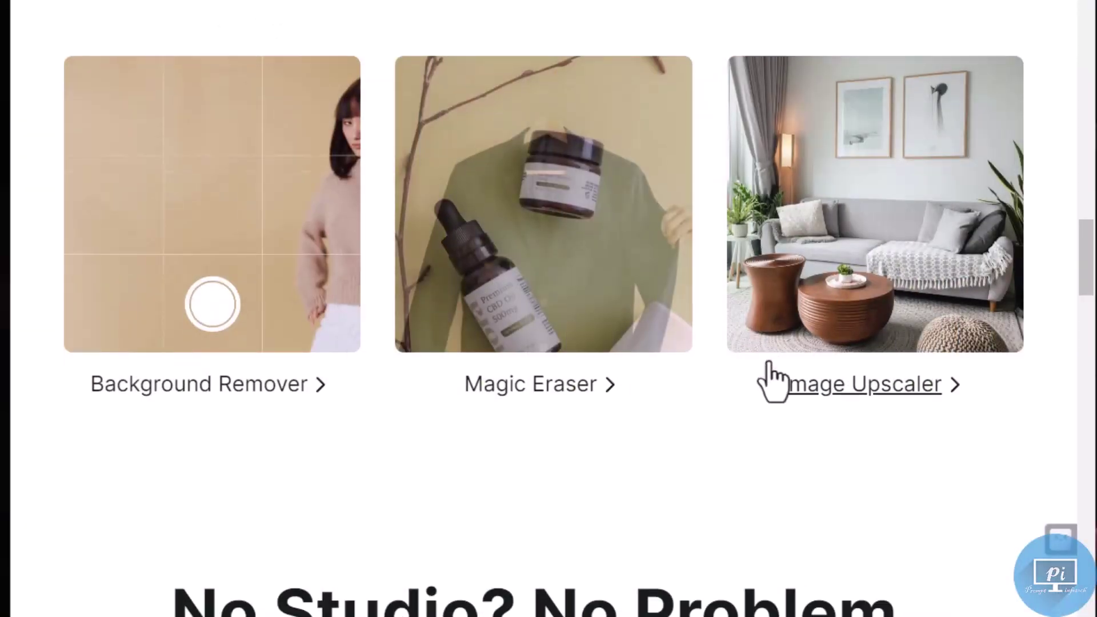
{"action": "scroll", "coordinate": [774, 382], "scroll_direction": "down", "scroll_amount": 15}
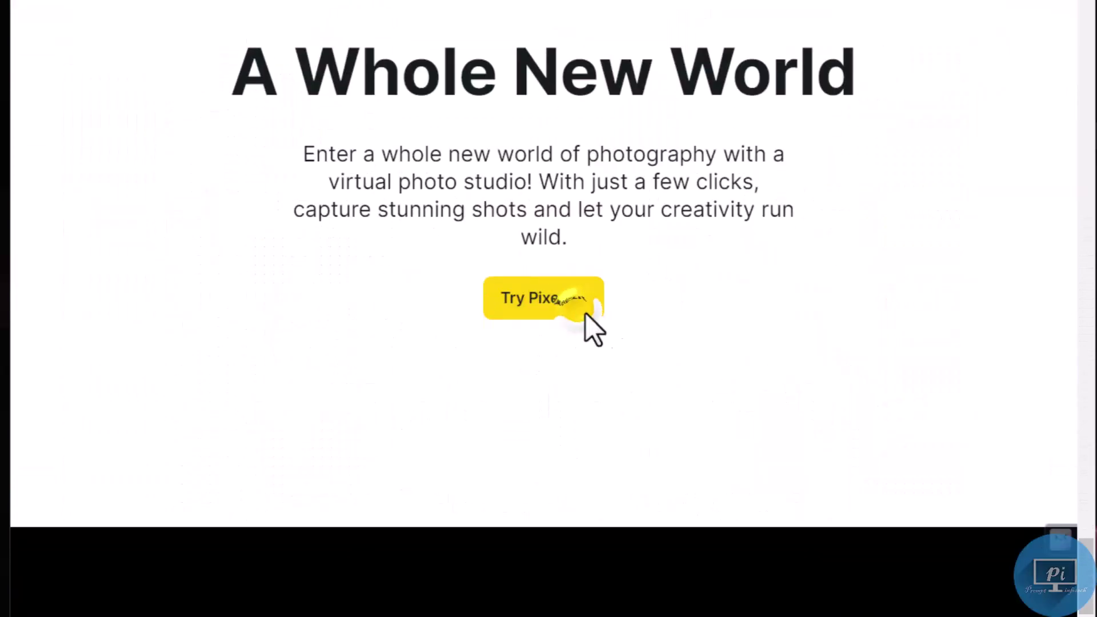
{"action": "left_click", "coordinate": [585, 315]}
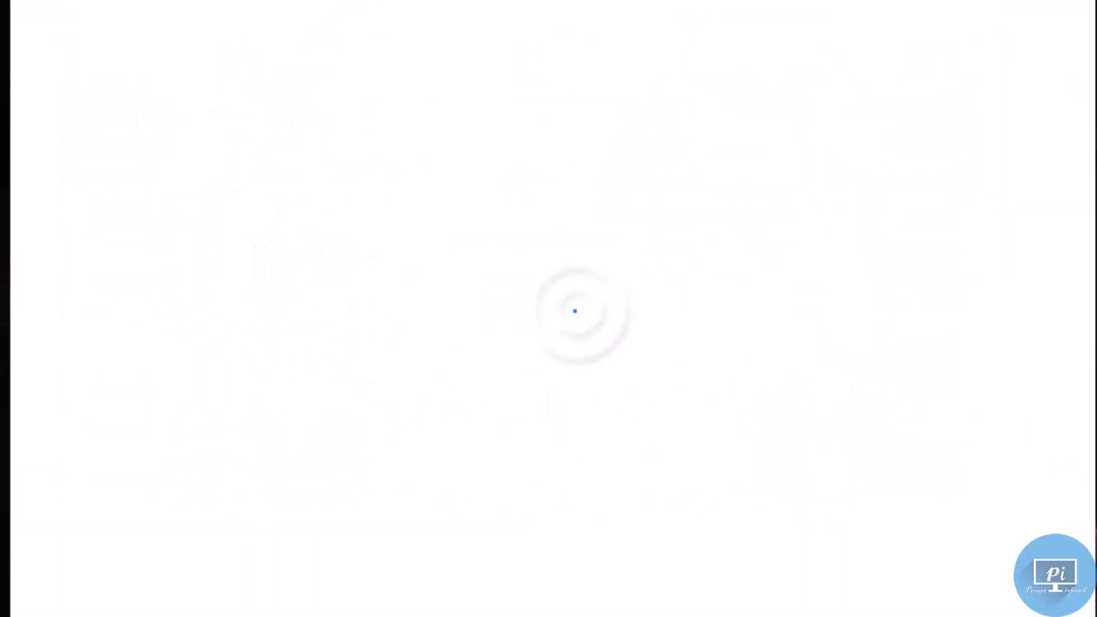
{"action": "scroll", "coordinate": [219, 498], "scroll_direction": "down", "scroll_amount": 2}
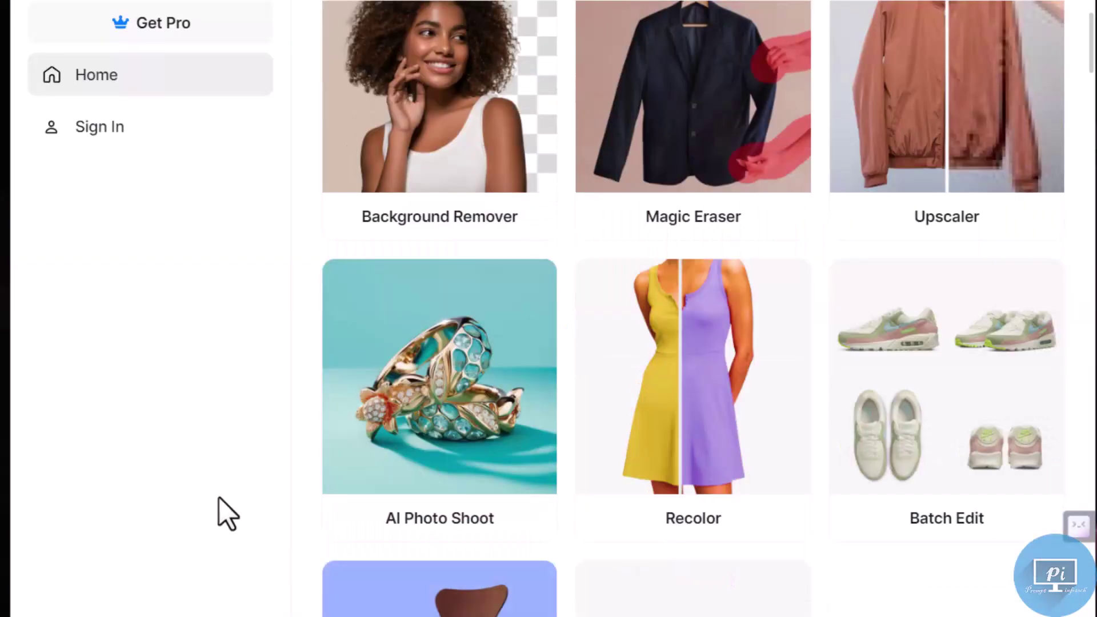
{"action": "scroll", "coordinate": [446, 234], "scroll_direction": "down", "scroll_amount": 2}
{"action": "left_click", "coordinate": [451, 297]}
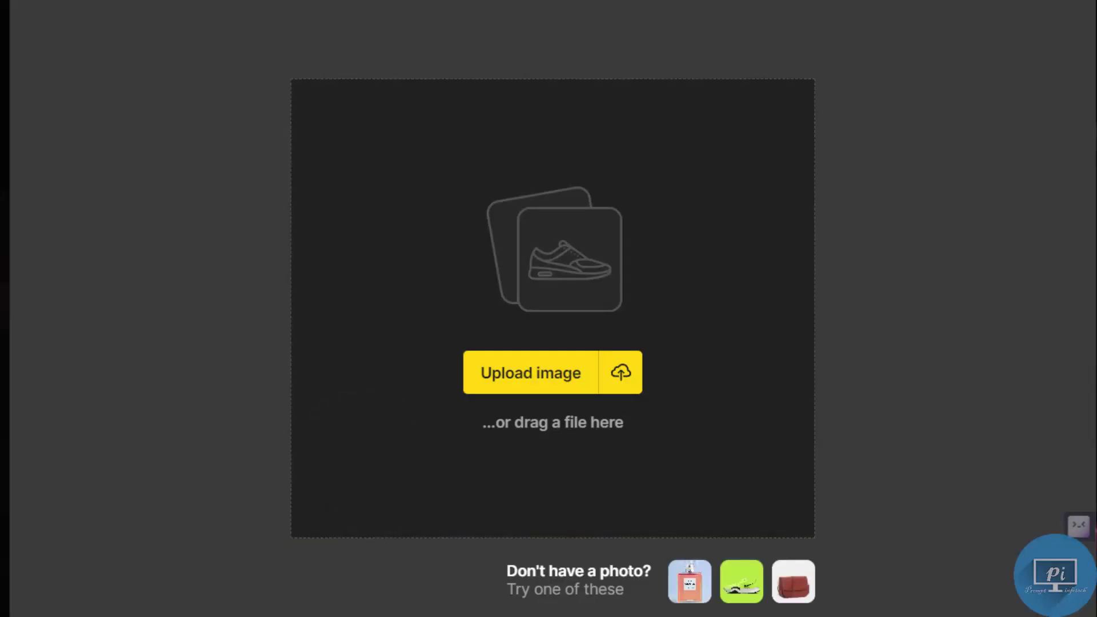
{"action": "left_click_drag", "start_coordinate": [874, 343], "coordinate": [594, 358]}
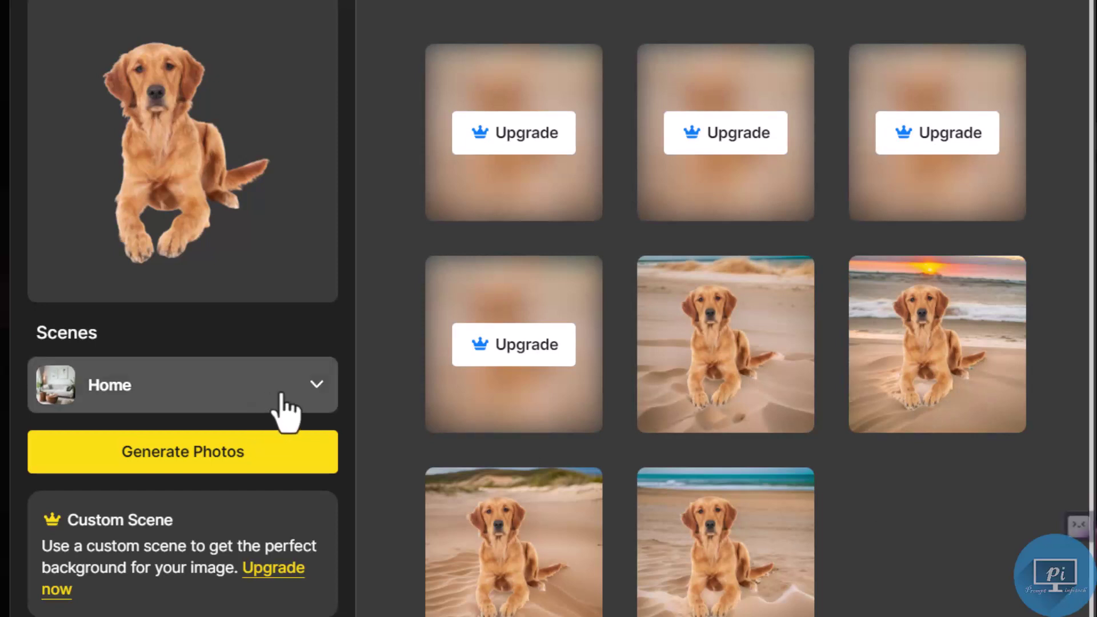
Change the photo-shoot scene to Wood
{"action": "left_click", "coordinate": [303, 401]}
{"action": "scroll", "coordinate": [275, 342], "scroll_direction": "down", "scroll_amount": 1}
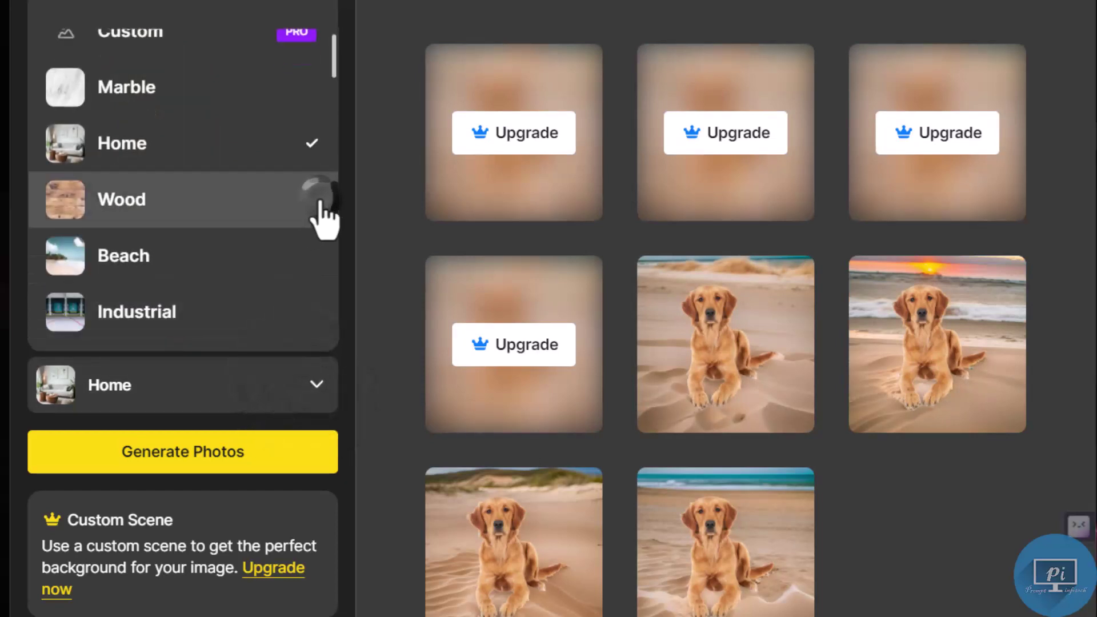
{"action": "left_click", "coordinate": [319, 198]}
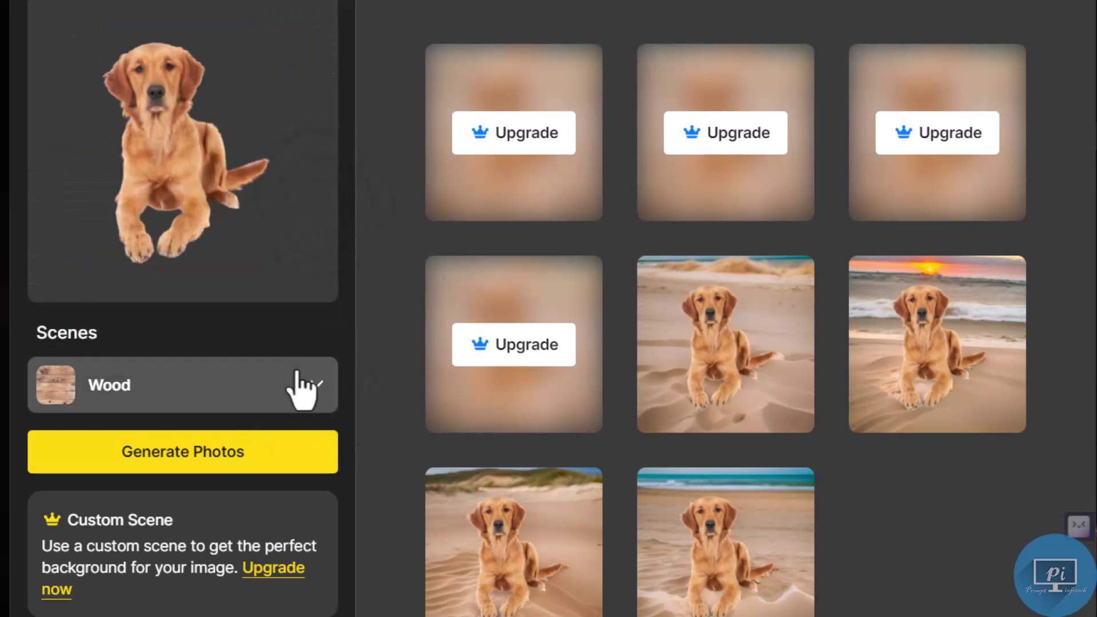
Preview the first and sunset beach shots, then switch the scene to Meadow
{"action": "left_click", "coordinate": [724, 329]}
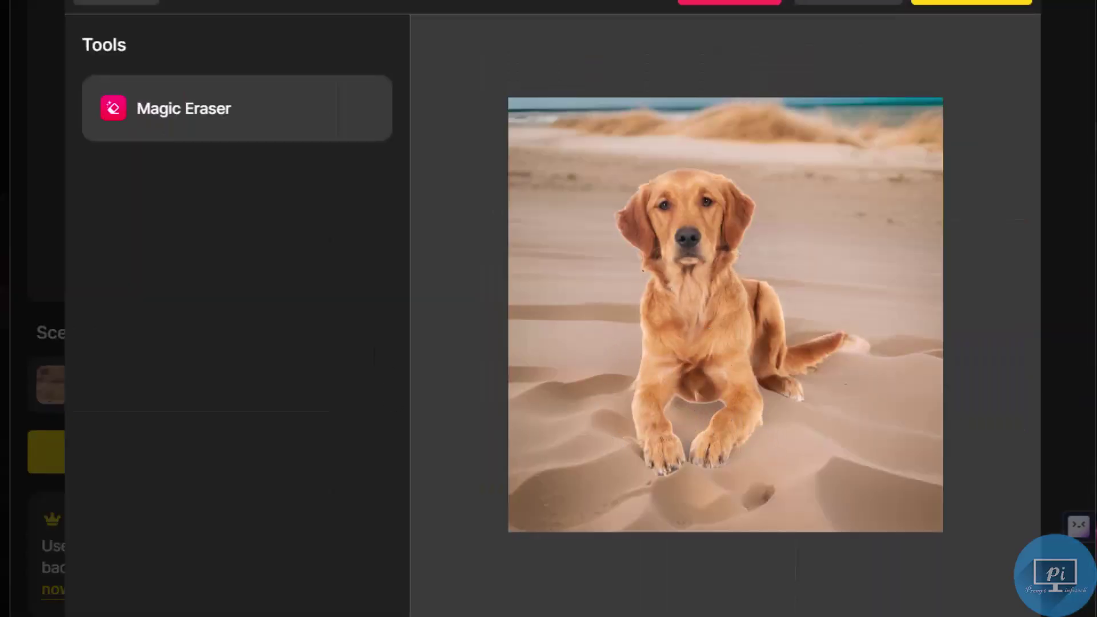
{"action": "key", "text": "Escape"}
{"action": "left_click", "coordinate": [960, 396]}
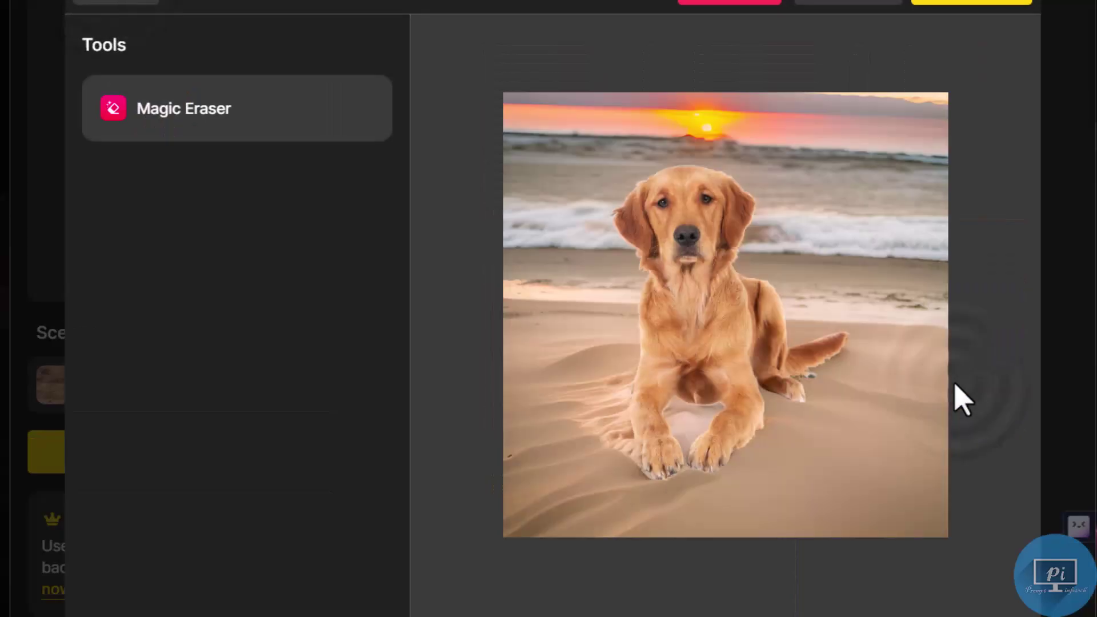
{"action": "left_click", "coordinate": [6, 40]}
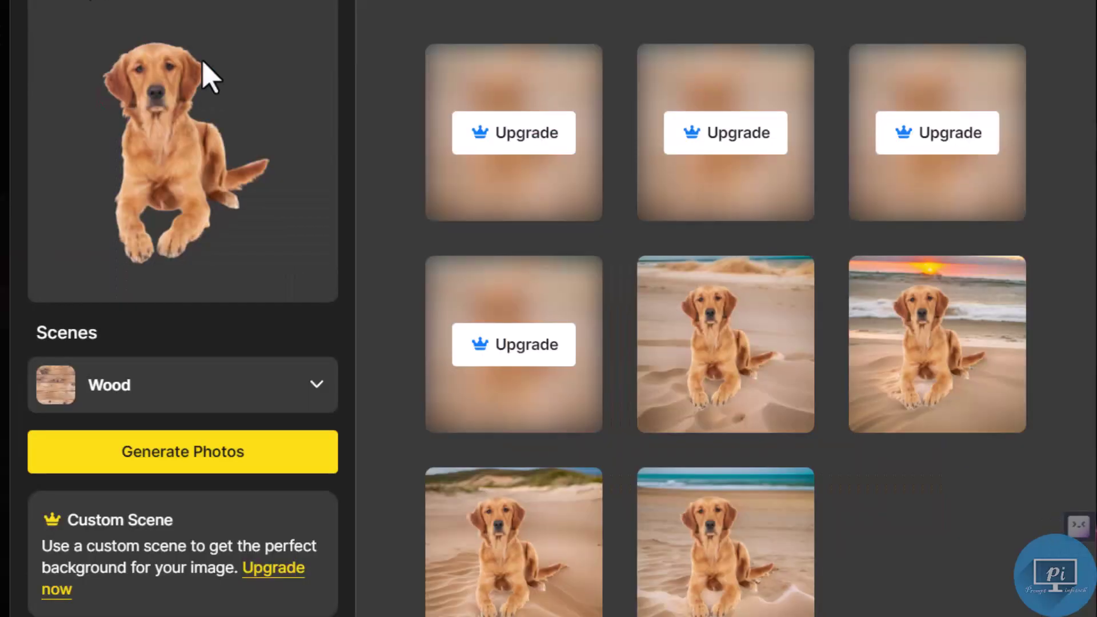
{"action": "left_click", "coordinate": [275, 383]}
{"action": "scroll", "coordinate": [169, 309], "scroll_direction": "down", "scroll_amount": 2}
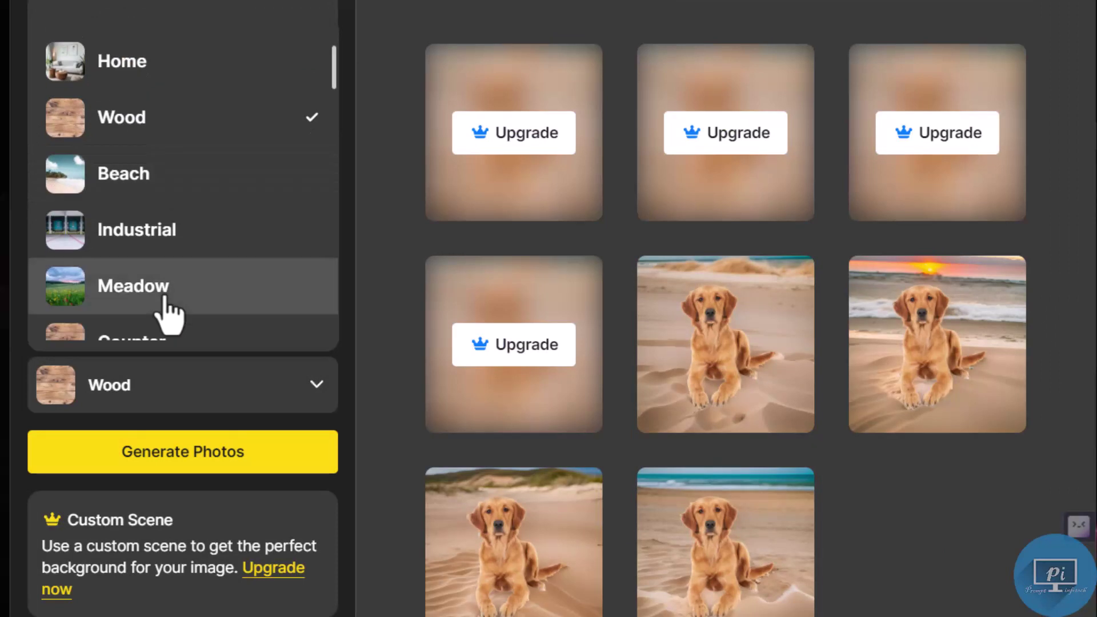
{"action": "left_click", "coordinate": [167, 294]}
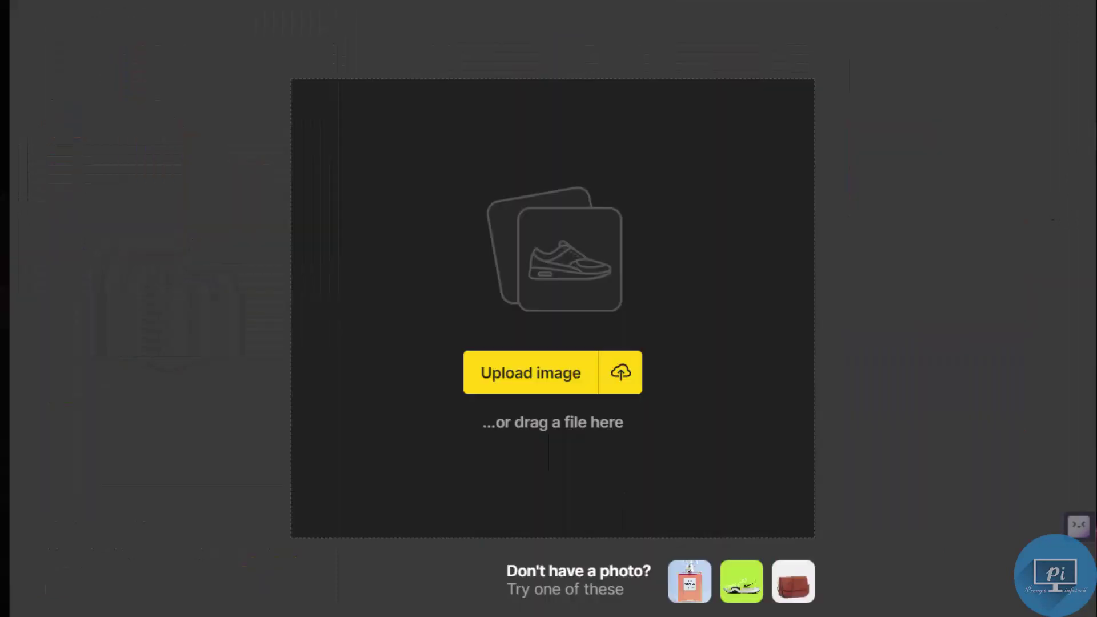
Upload the white can image and preview one of its wheat-field shots
{"action": "left_click", "coordinate": [588, 373]}
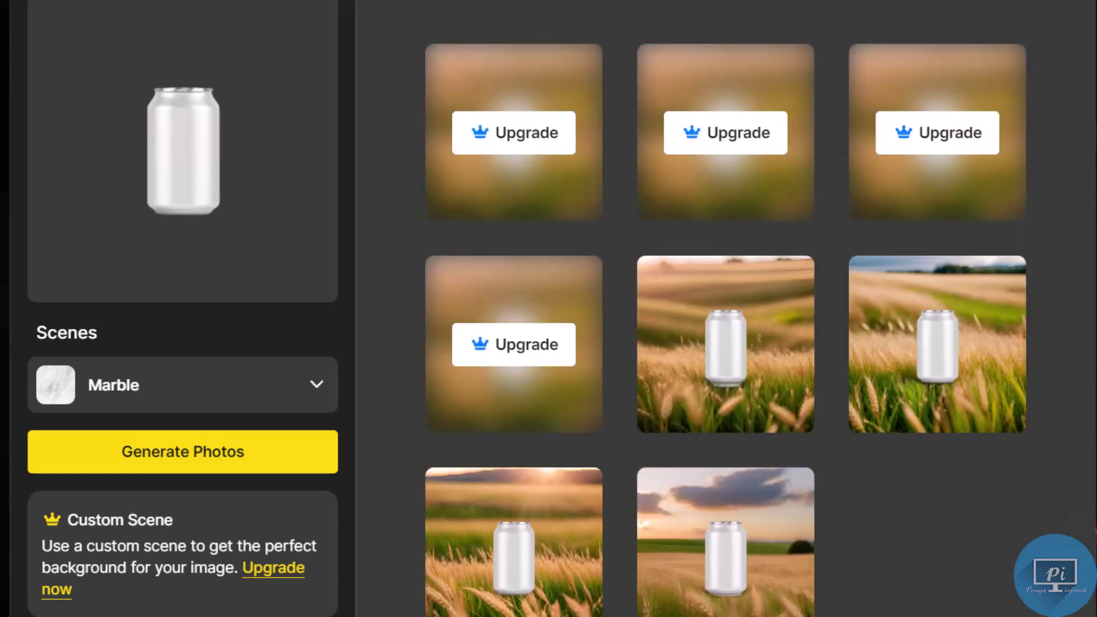
{"action": "left_click", "coordinate": [707, 385]}
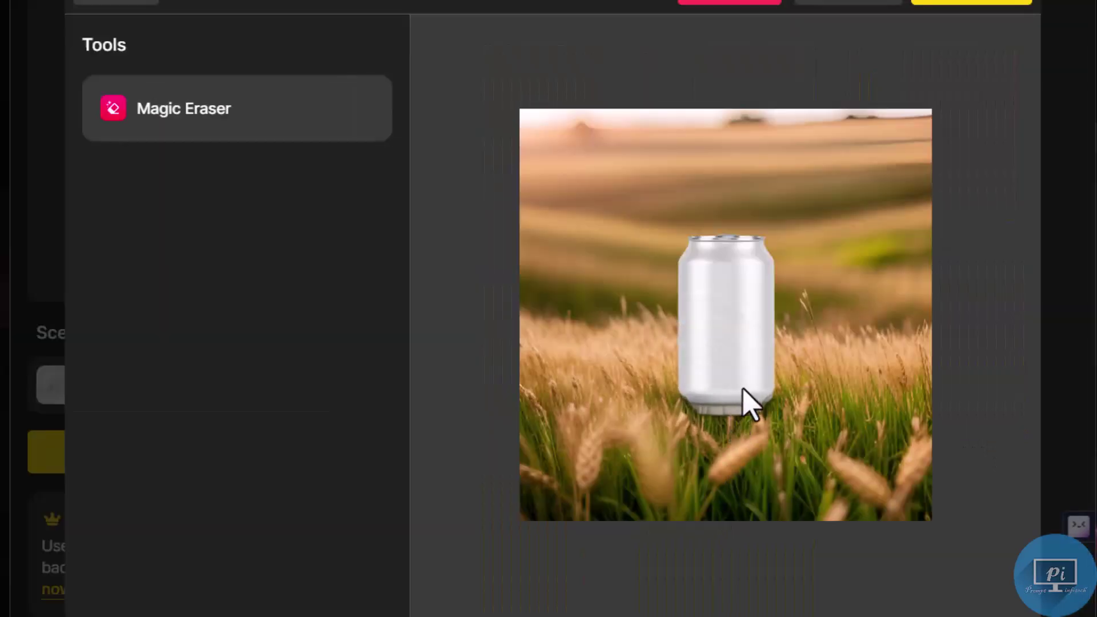
{"action": "left_click", "coordinate": [117, 5]}
Try the Sidewalk scene, then settle on Wood and generate new photos
{"action": "left_click", "coordinate": [315, 384]}
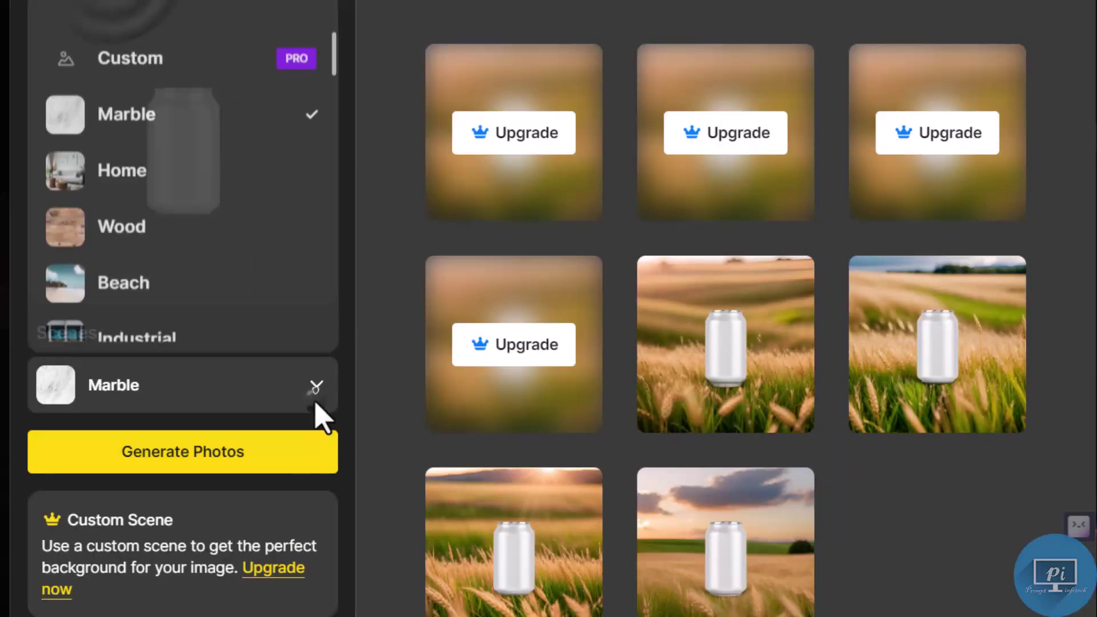
{"action": "scroll", "coordinate": [257, 326], "scroll_direction": "down", "scroll_amount": 5}
{"action": "left_click", "coordinate": [255, 326]}
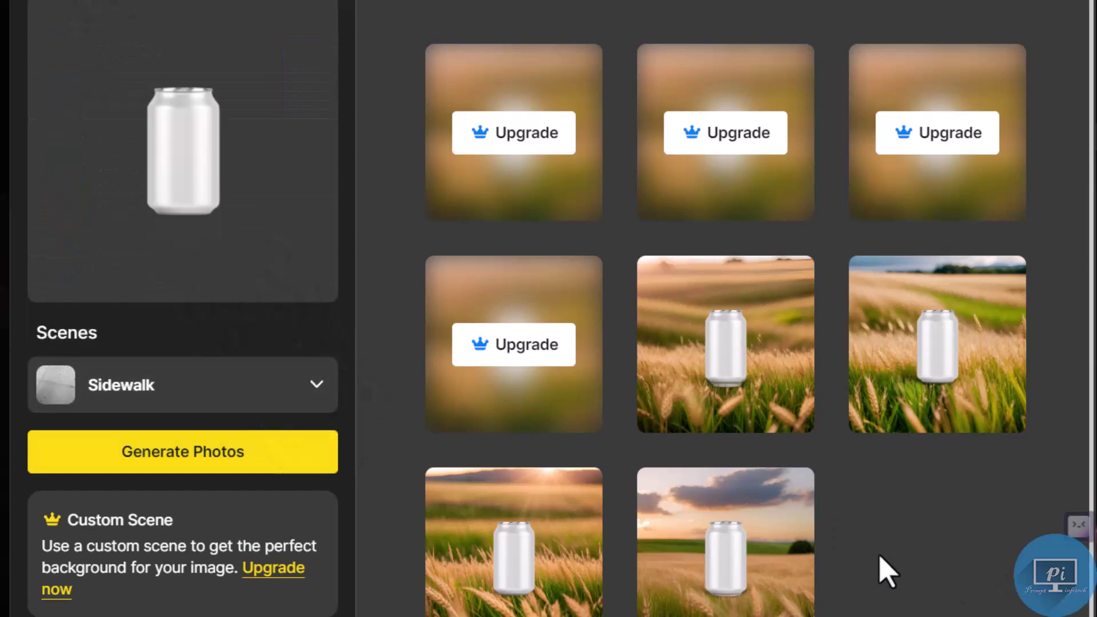
{"action": "left_click", "coordinate": [281, 394]}
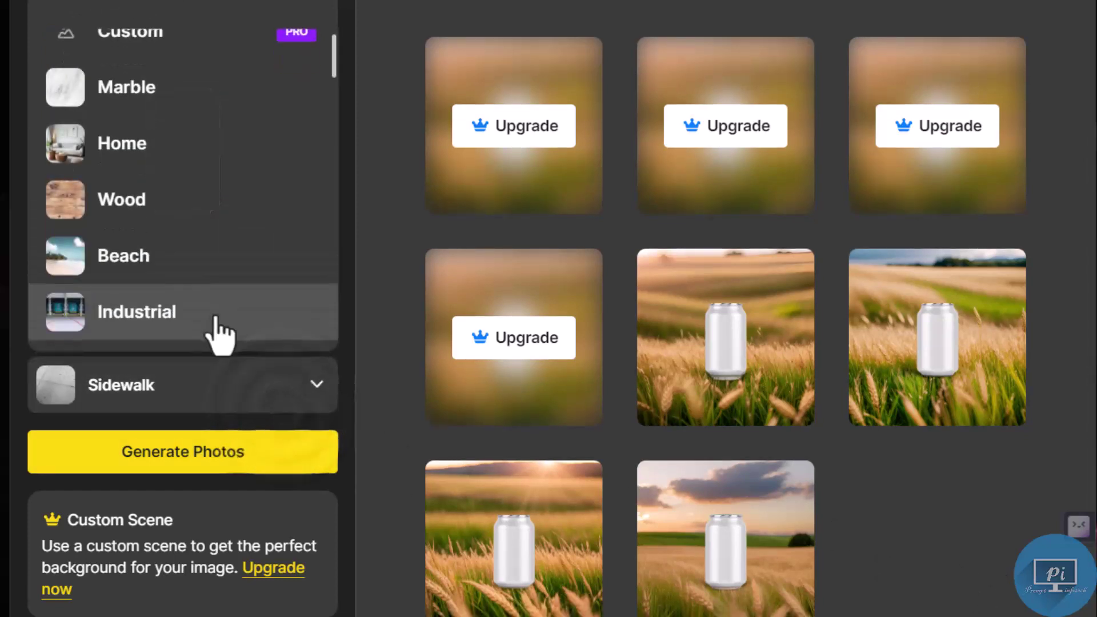
{"action": "left_click", "coordinate": [197, 201]}
{"action": "left_click", "coordinate": [257, 453]}
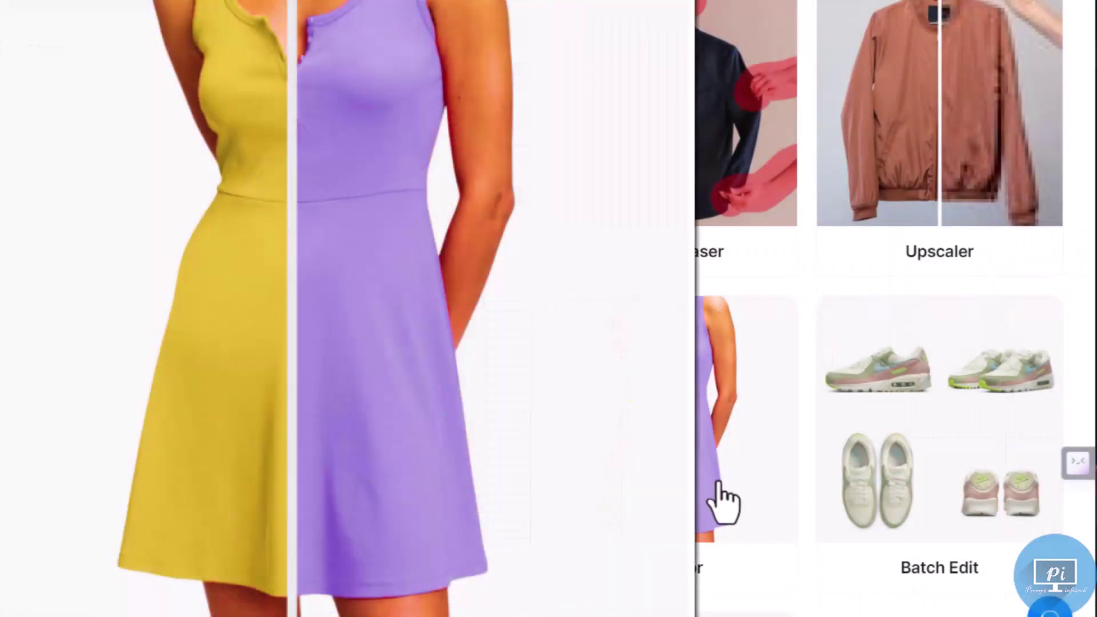
Upload the cyclists photo to Recolor and turn the man's shirt and woman's top green
{"action": "left_click", "coordinate": [720, 486]}
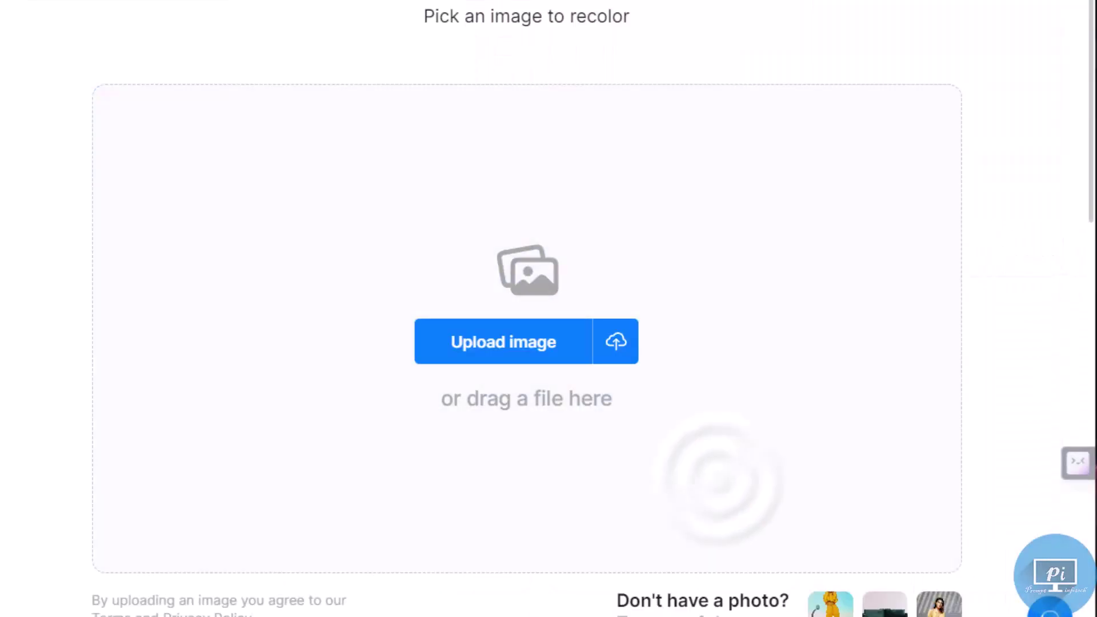
{"action": "left_click_drag", "start_coordinate": [977, 343], "coordinate": [642, 397]}
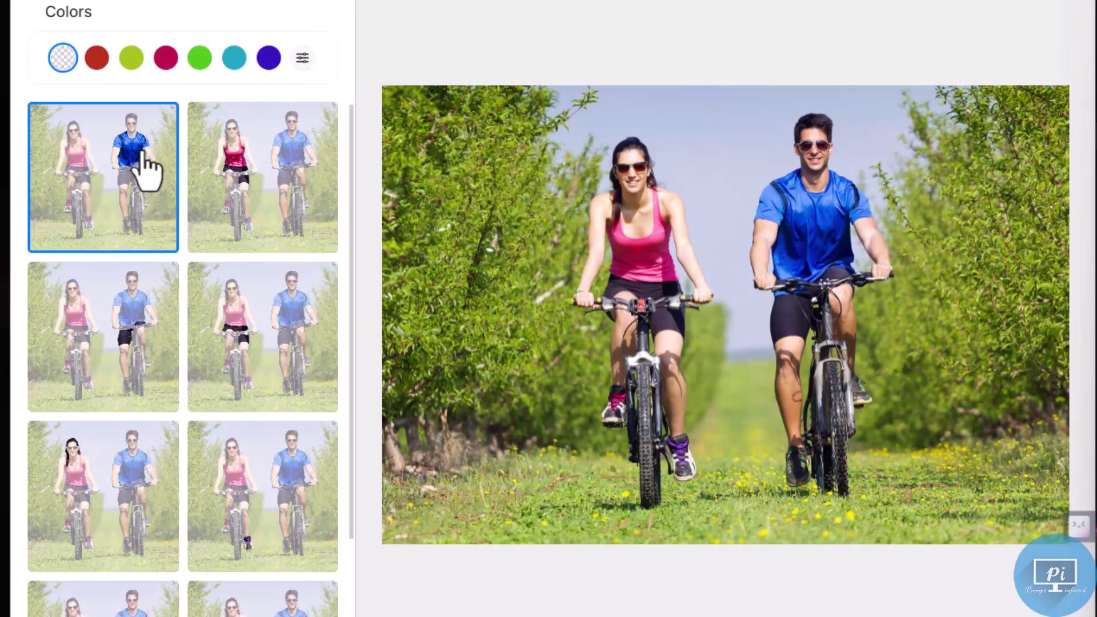
{"action": "left_click", "coordinate": [131, 58]}
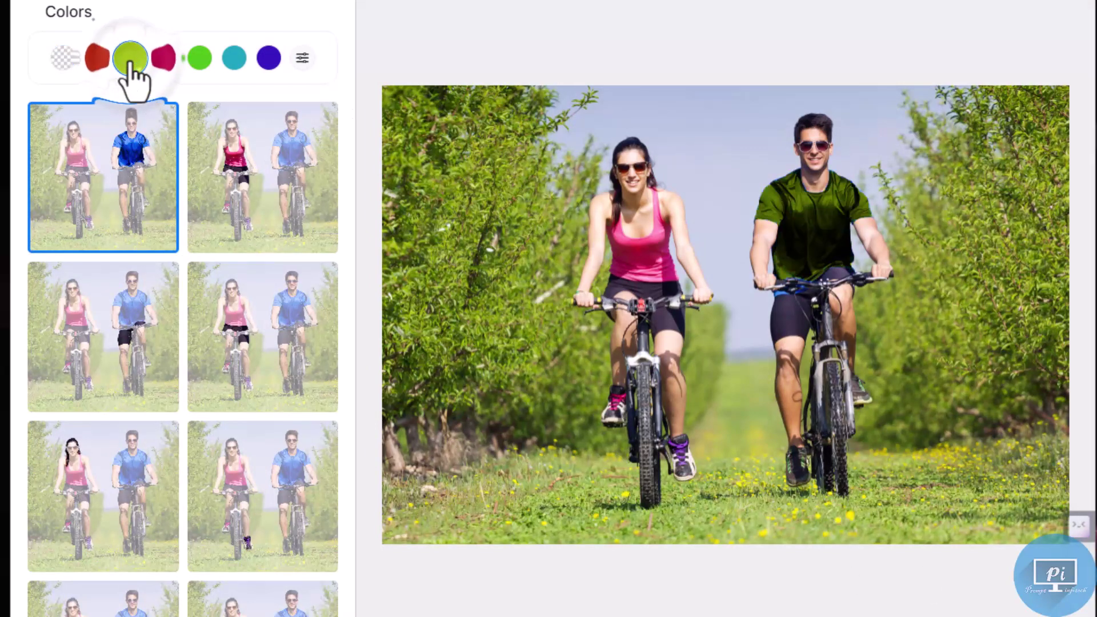
{"action": "left_click", "coordinate": [226, 174]}
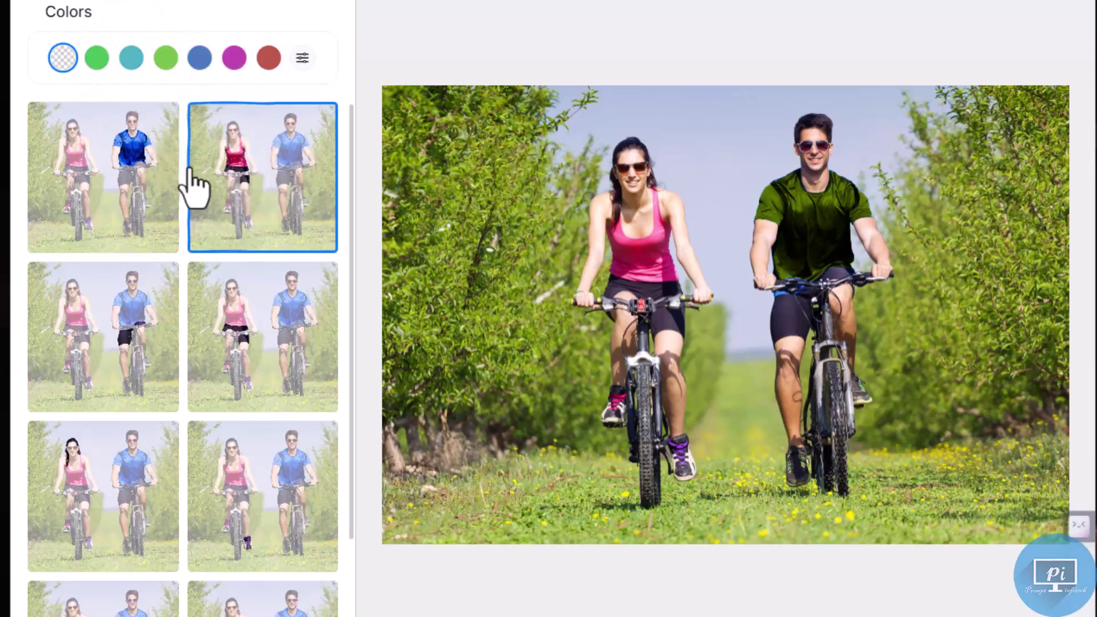
{"action": "left_click", "coordinate": [166, 64]}
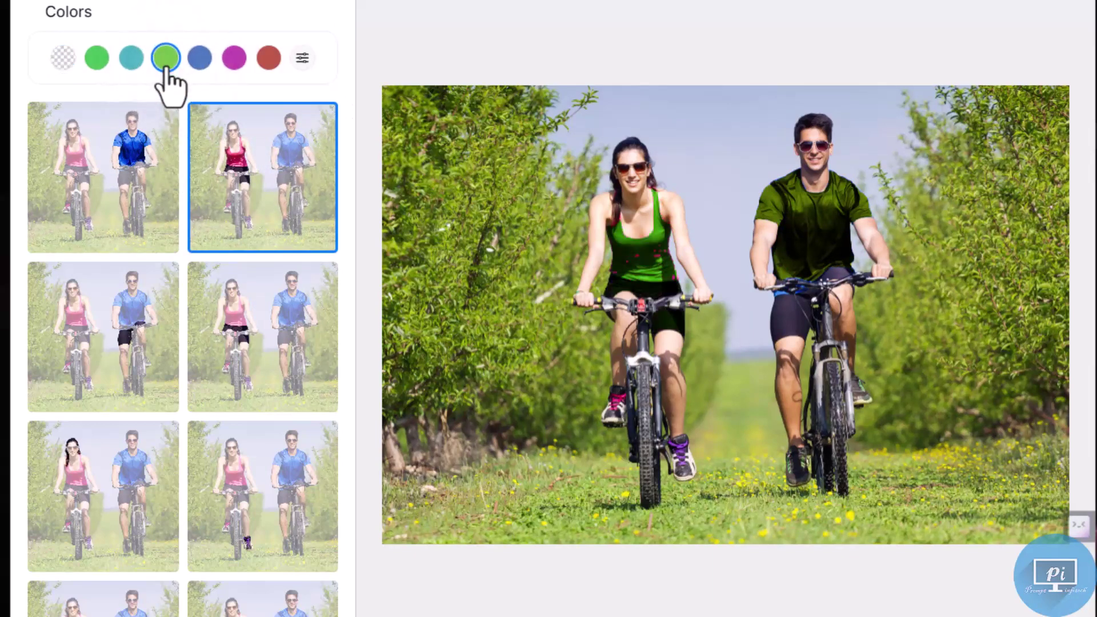
Recolour both the man's and the woman's shorts red
{"action": "left_click", "coordinate": [140, 367]}
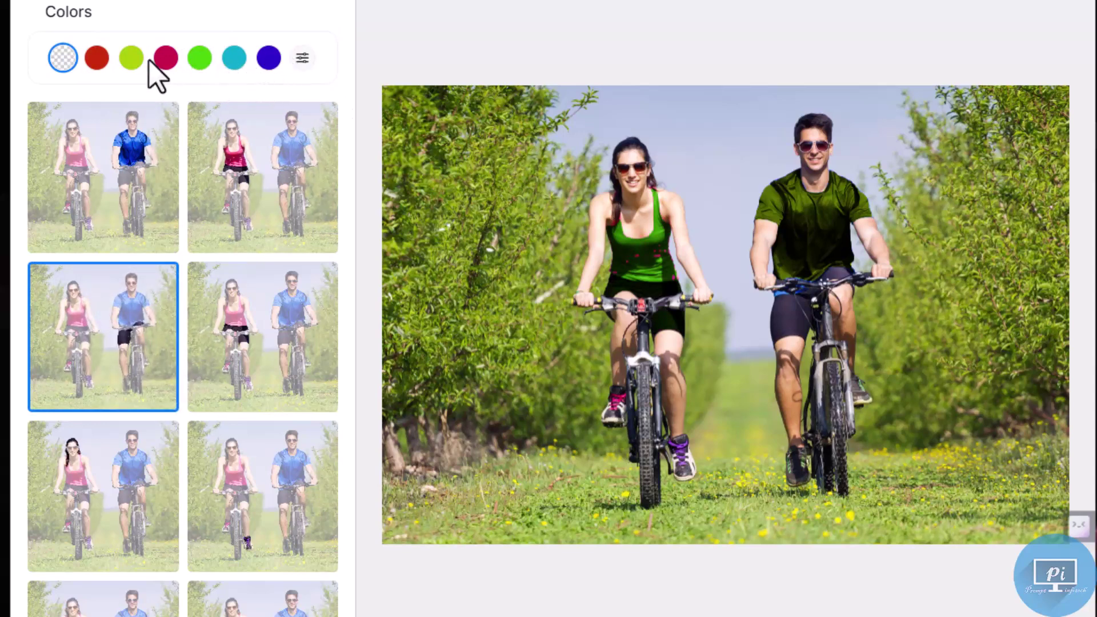
{"action": "left_click", "coordinate": [99, 57]}
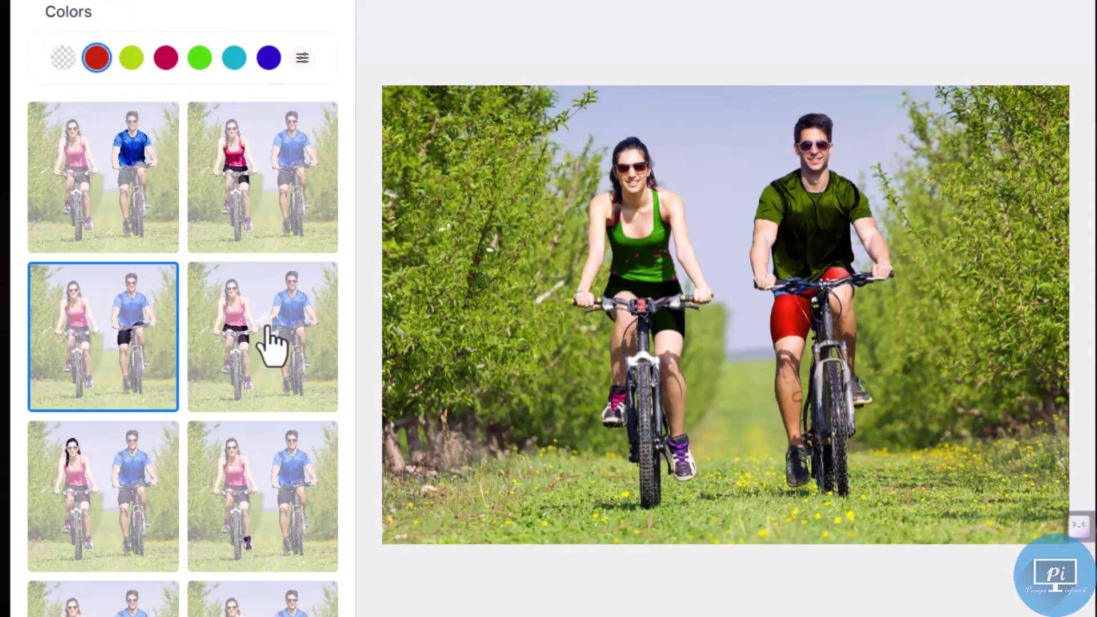
{"action": "left_click", "coordinate": [264, 323]}
{"action": "left_click", "coordinate": [101, 67]}
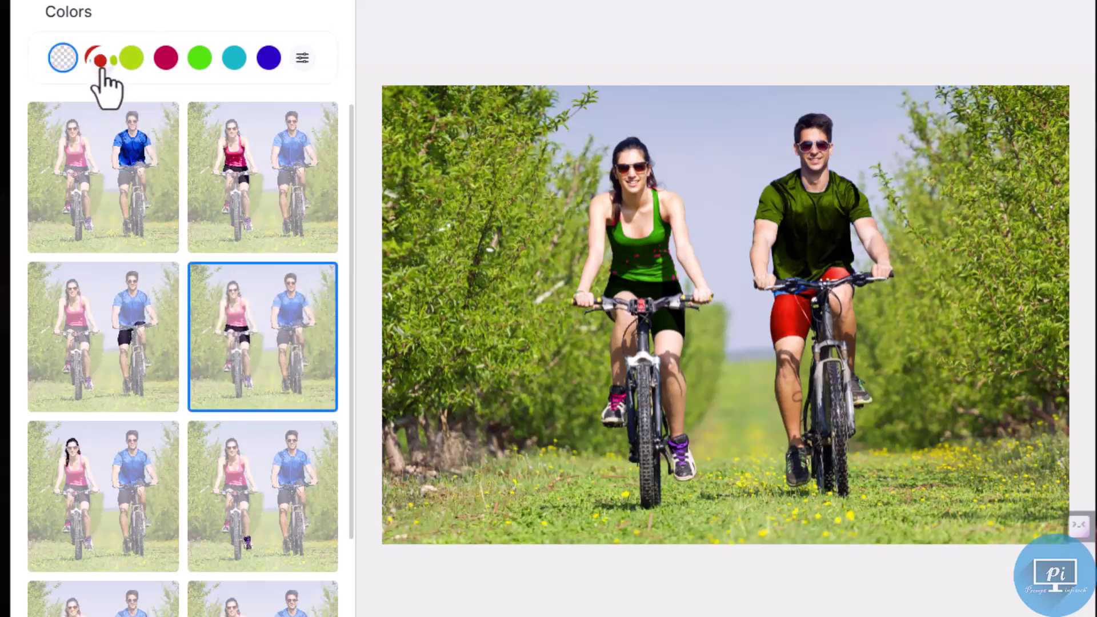
{"action": "left_click", "coordinate": [98, 60]}
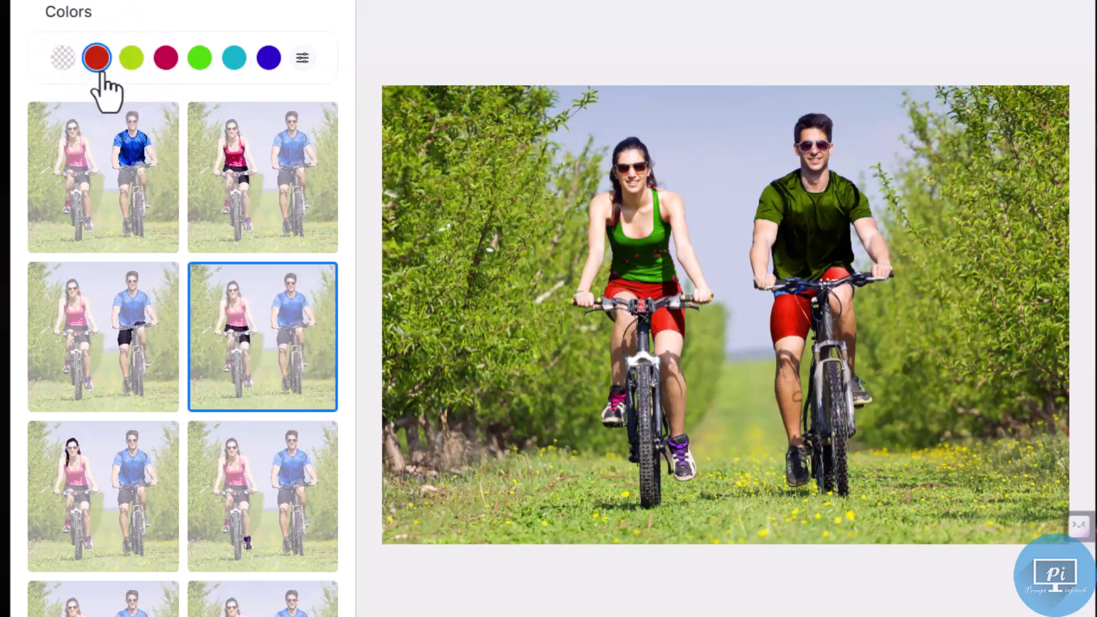
Dye the woman's hair cyan after trying magenta, then dye the man's hair cyan
{"action": "left_click", "coordinate": [257, 542]}
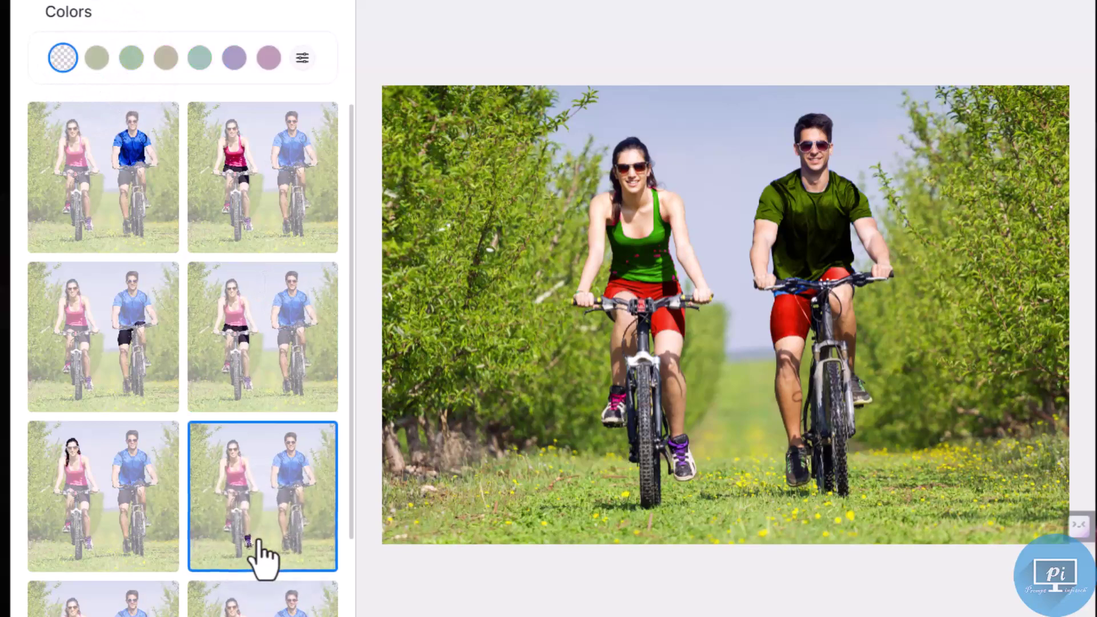
{"action": "left_click", "coordinate": [112, 518]}
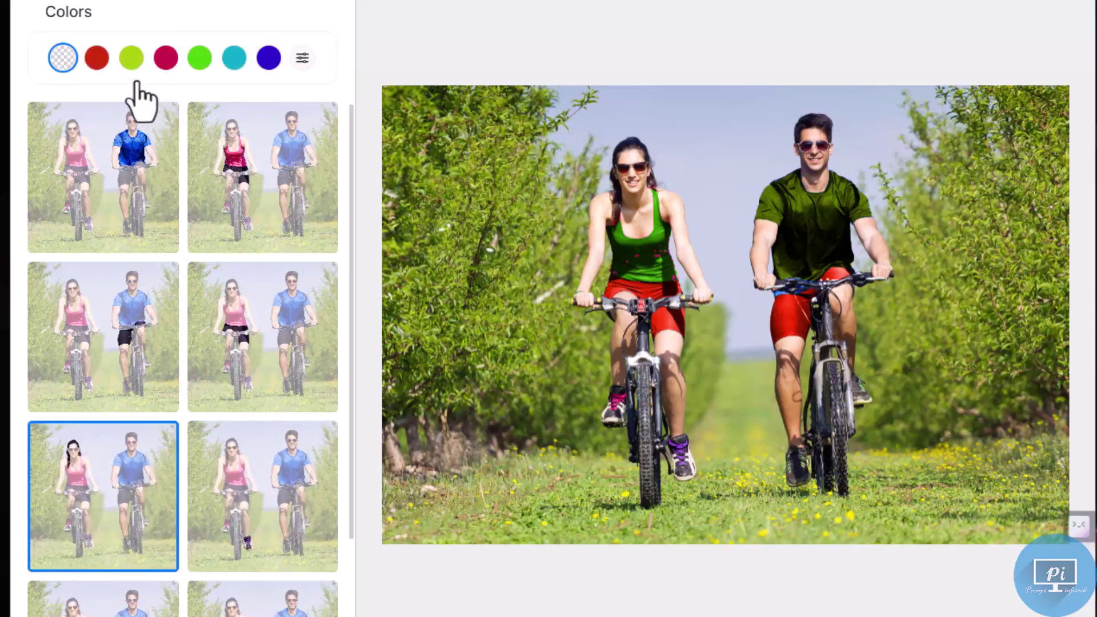
{"action": "scroll", "coordinate": [140, 100], "scroll_direction": "down", "scroll_amount": 2}
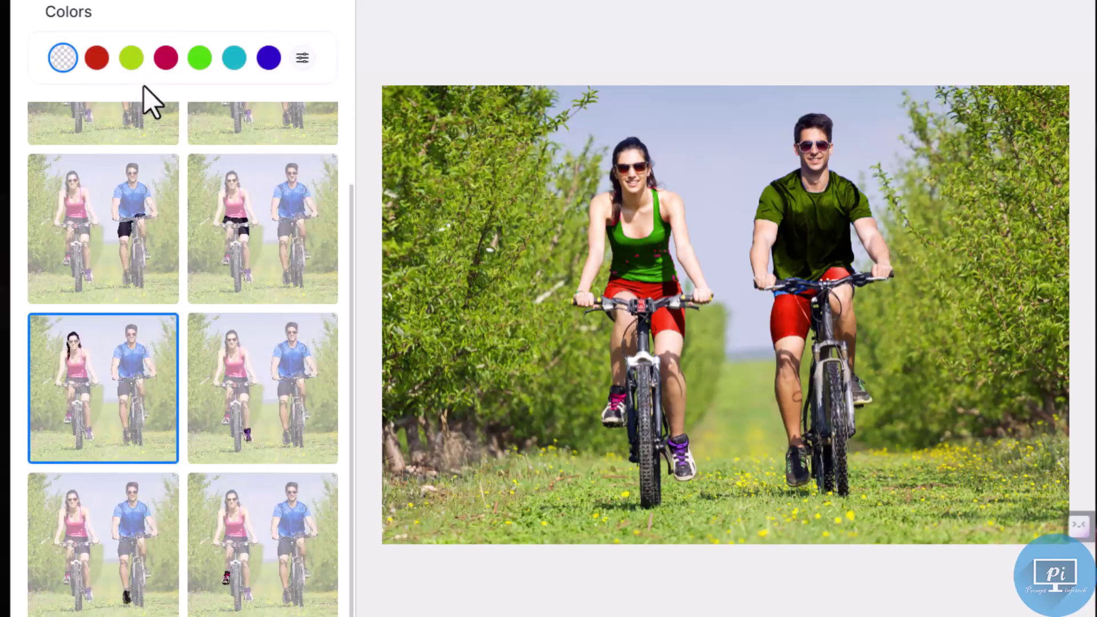
{"action": "left_click", "coordinate": [170, 60]}
{"action": "left_click", "coordinate": [236, 64]}
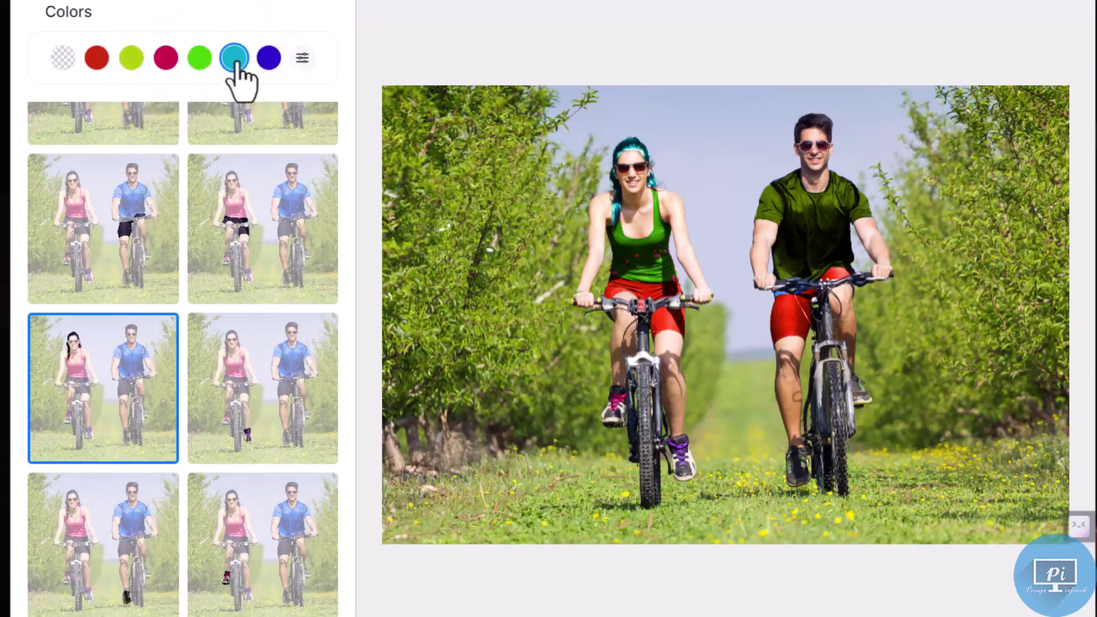
{"action": "scroll", "coordinate": [166, 594], "scroll_direction": "down", "scroll_amount": 2}
{"action": "left_click", "coordinate": [146, 597]}
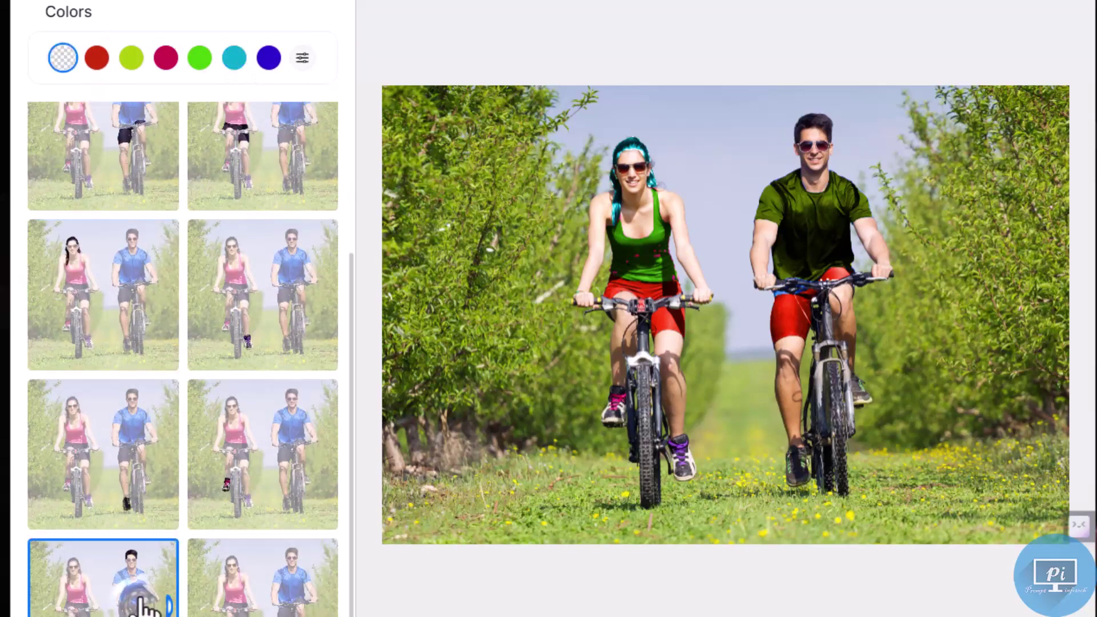
{"action": "left_click", "coordinate": [236, 64]}
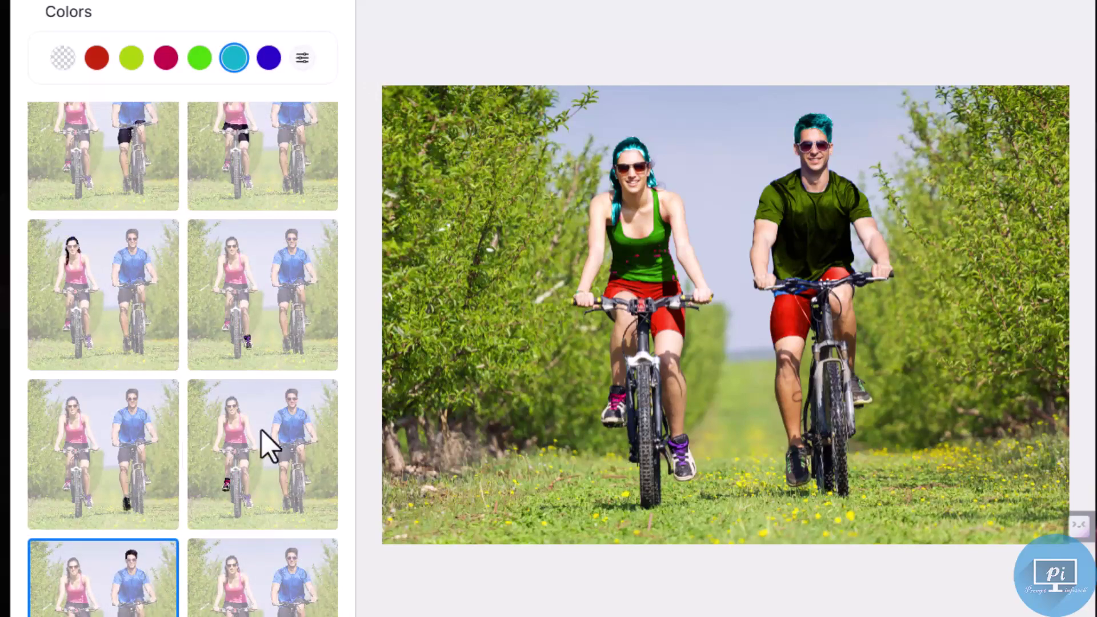
{"action": "scroll", "coordinate": [268, 445], "scroll_direction": "up", "scroll_amount": 3}
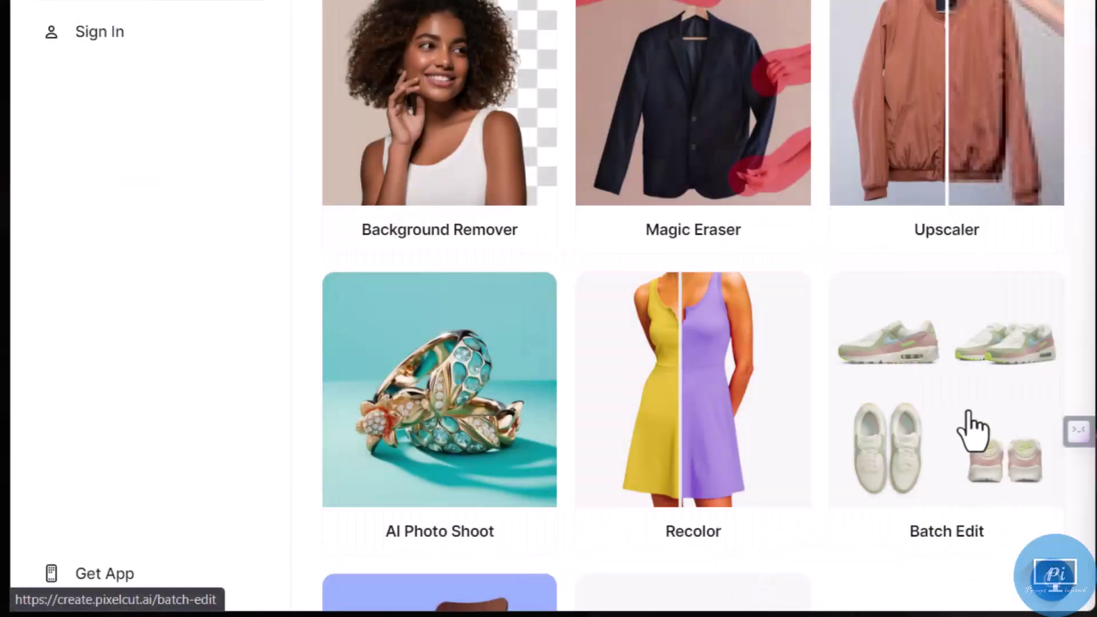
Close Batch Edit's Upgrade prompt, open AI Shadows and upload the German shepherd photo
{"action": "left_click", "coordinate": [973, 429]}
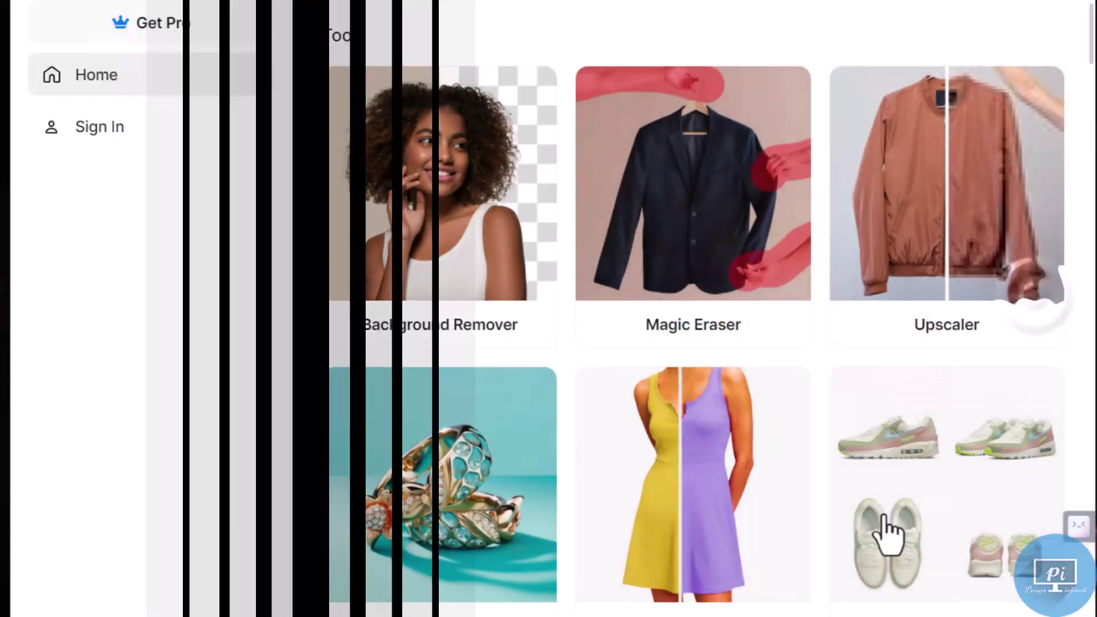
{"action": "scroll", "coordinate": [857, 549], "scroll_direction": "down", "scroll_amount": 7}
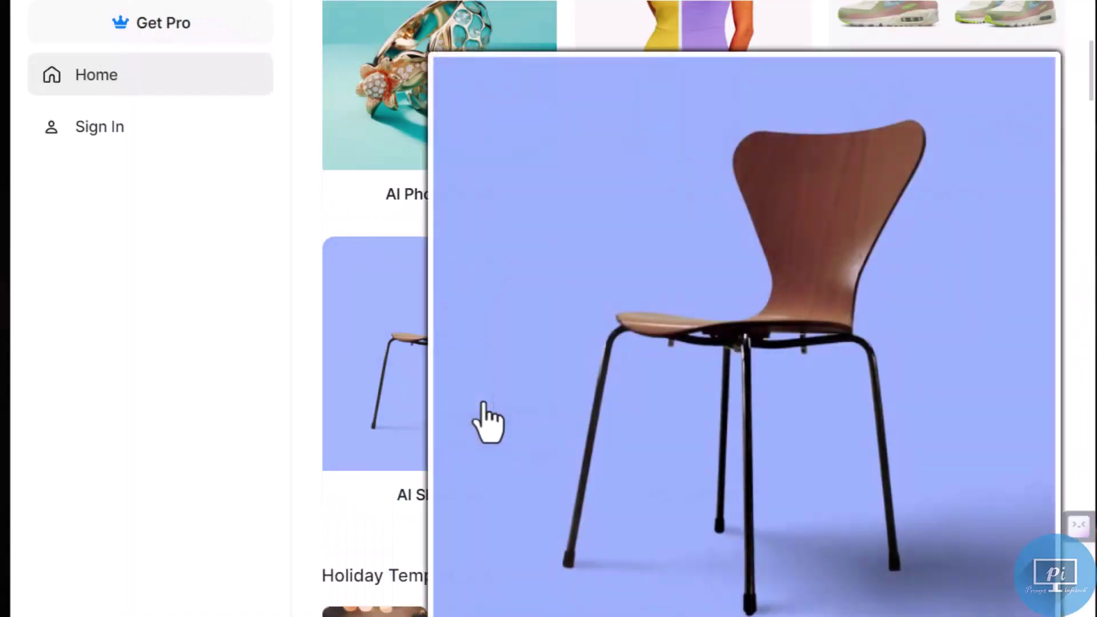
{"action": "left_click", "coordinate": [483, 403]}
{"action": "left_click", "coordinate": [481, 400]}
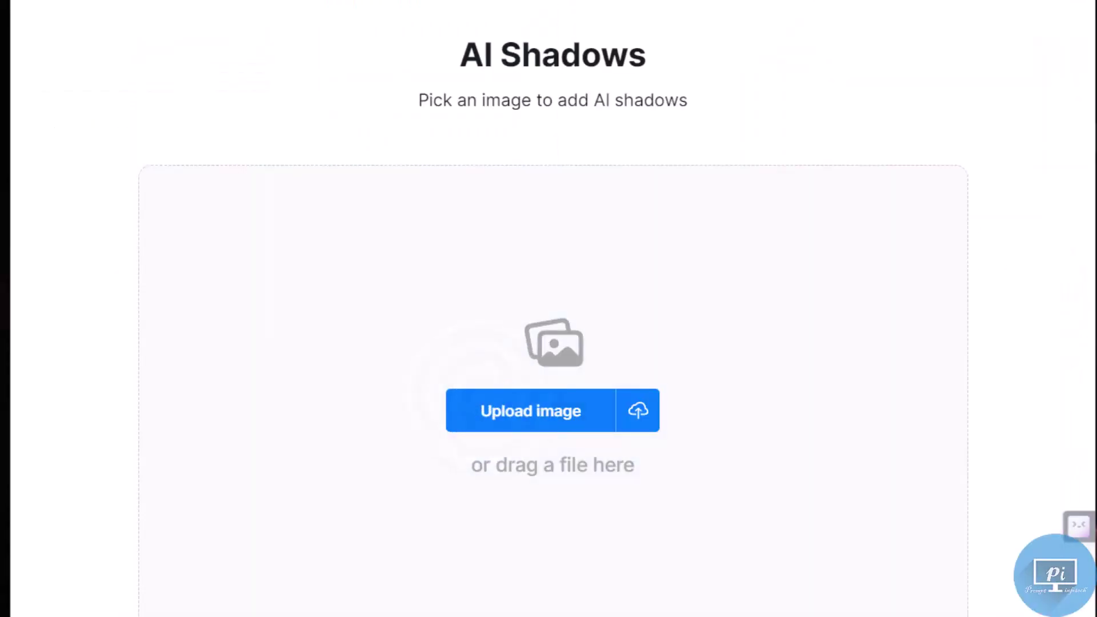
{"action": "left_click_drag", "start_coordinate": [821, 419], "coordinate": [473, 468]}
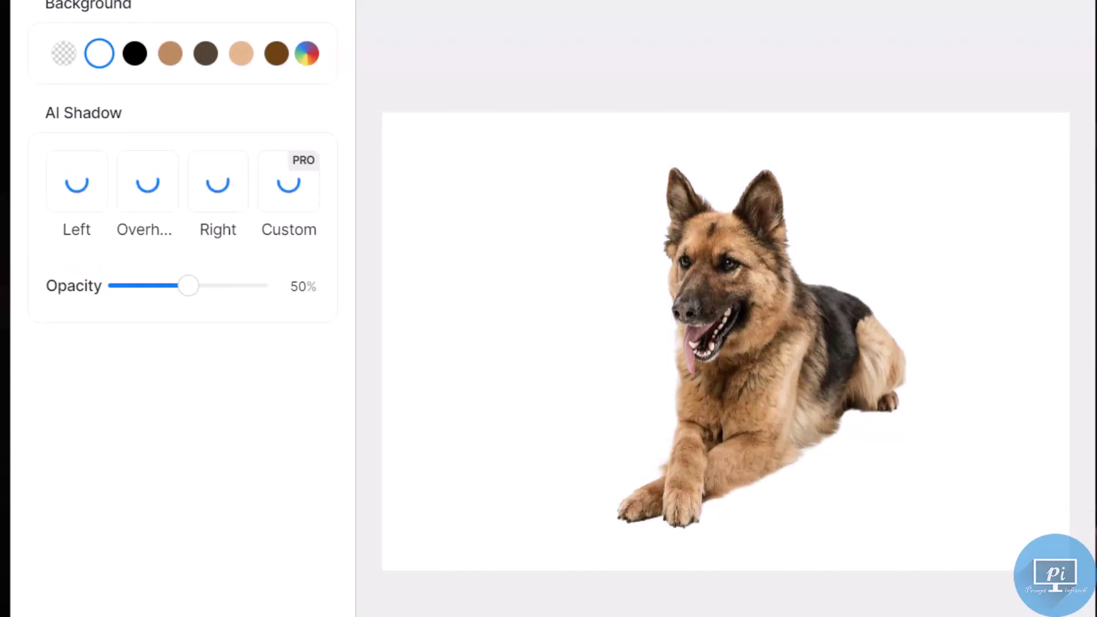
Give the dog a right-side shadow at 39% opacity, with a peach background instead of tan
{"action": "left_click", "coordinate": [78, 203]}
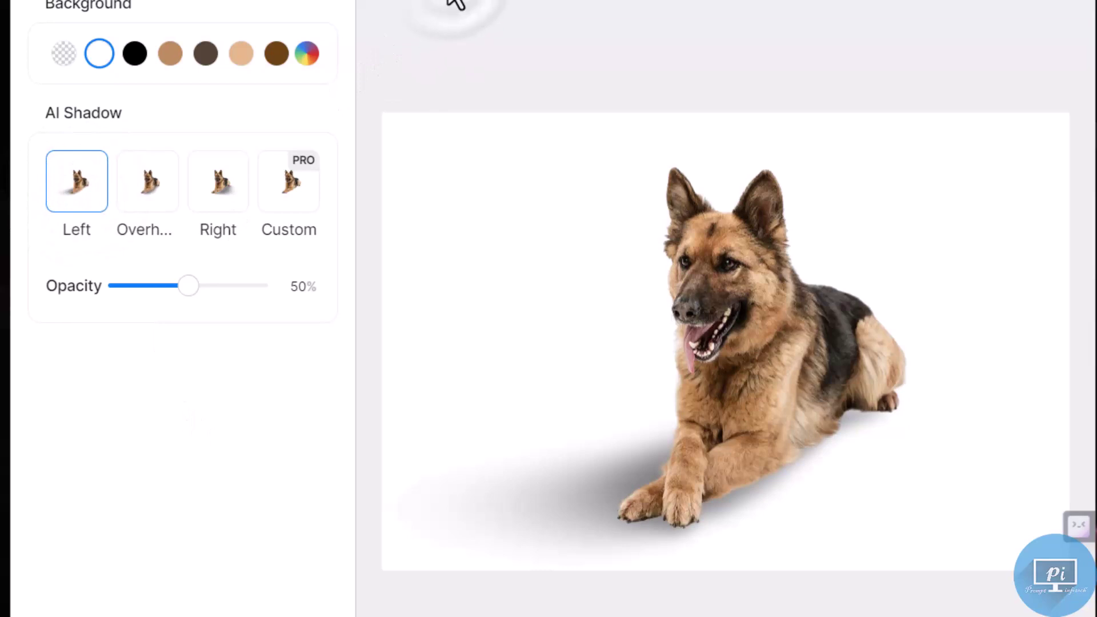
{"action": "mouse_move", "coordinate": [186, 293]}
{"action": "left_mouse_down"}
{"action": "mouse_move", "coordinate": [149, 284]}
{"action": "mouse_move", "coordinate": [169, 285]}
{"action": "left_mouse_up"}
{"action": "left_click", "coordinate": [220, 177]}
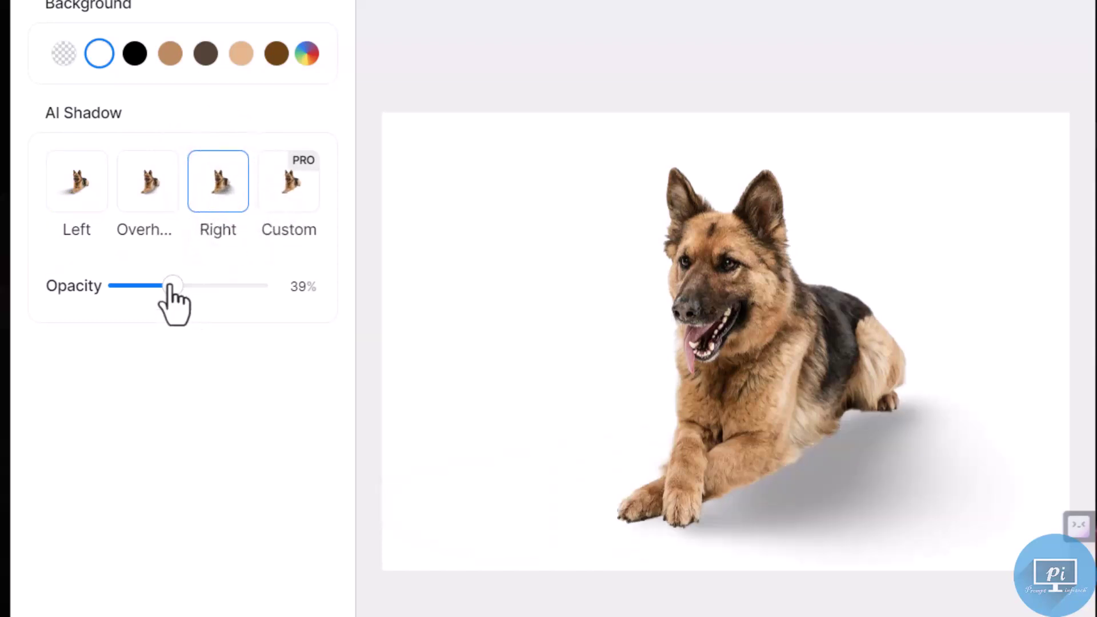
{"action": "left_click", "coordinate": [170, 53]}
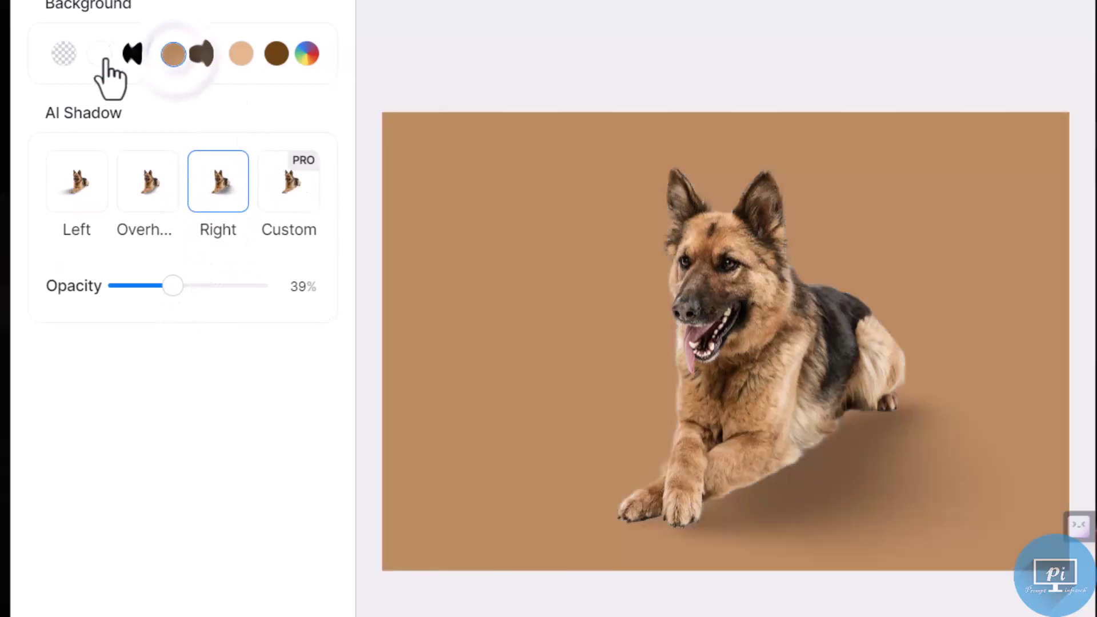
{"action": "left_click", "coordinate": [242, 55]}
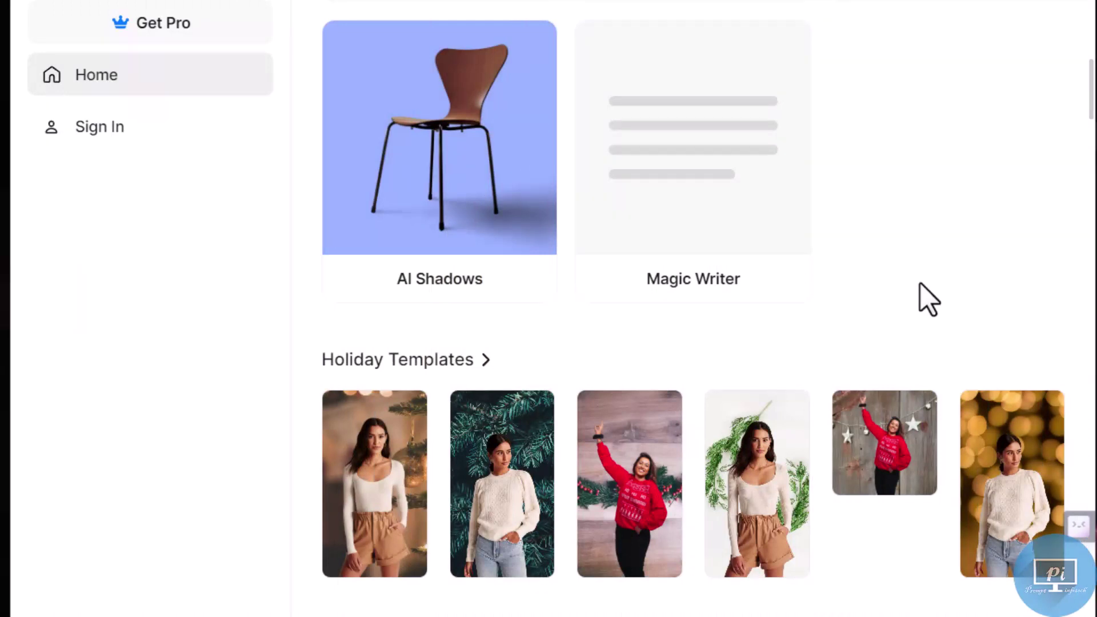
Preview the red-sweater Holiday Template and load it into the editor
{"action": "scroll", "coordinate": [920, 284], "scroll_direction": "down", "scroll_amount": 2}
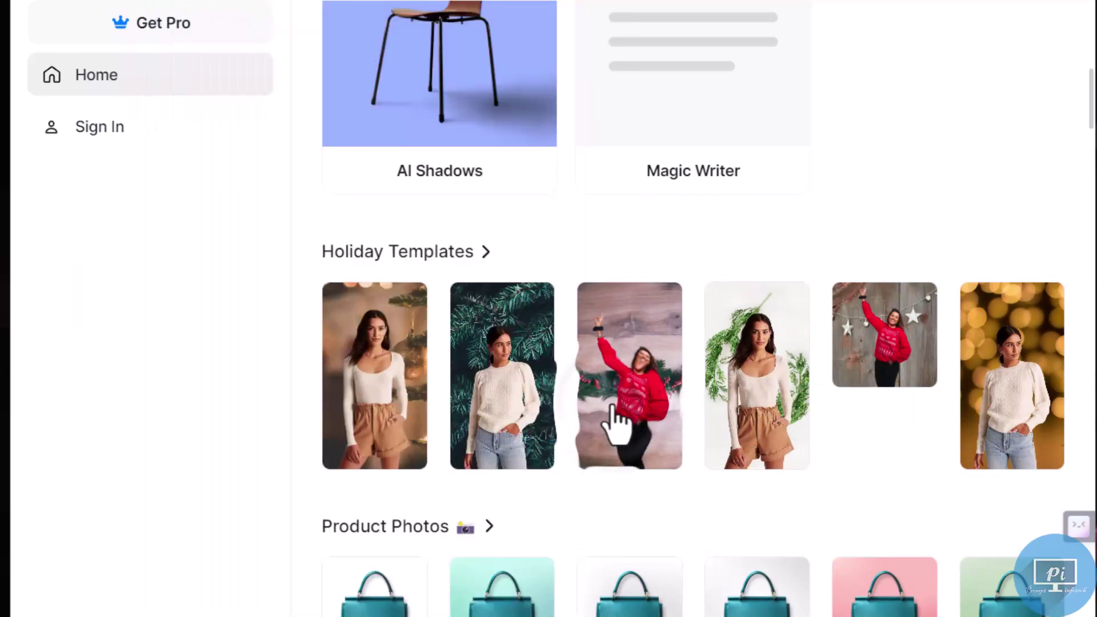
{"action": "left_click", "coordinate": [616, 424]}
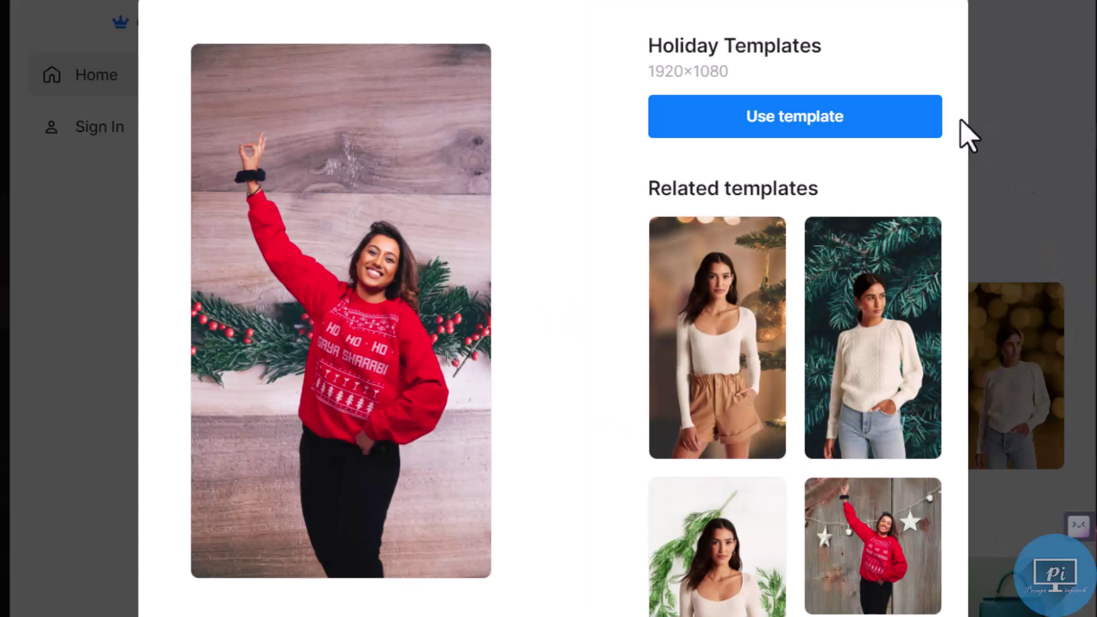
{"action": "left_click", "coordinate": [932, 119]}
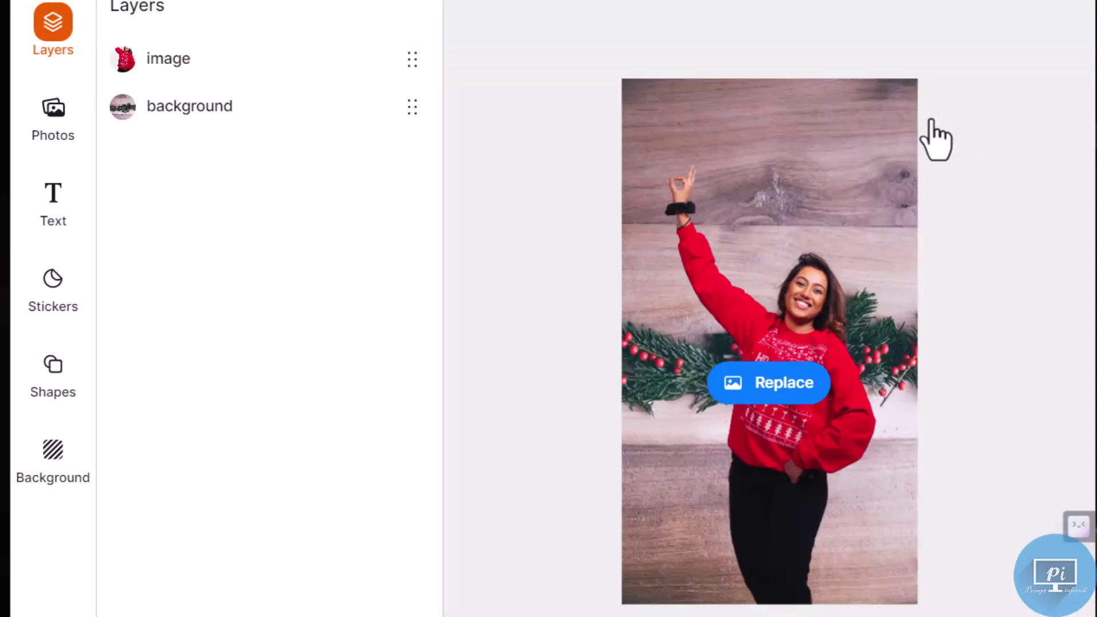
Replace the woman's photo with the uploaded cartoon teacher image and remove its background
{"action": "left_click", "coordinate": [779, 395]}
{"action": "left_click", "coordinate": [297, 182]}
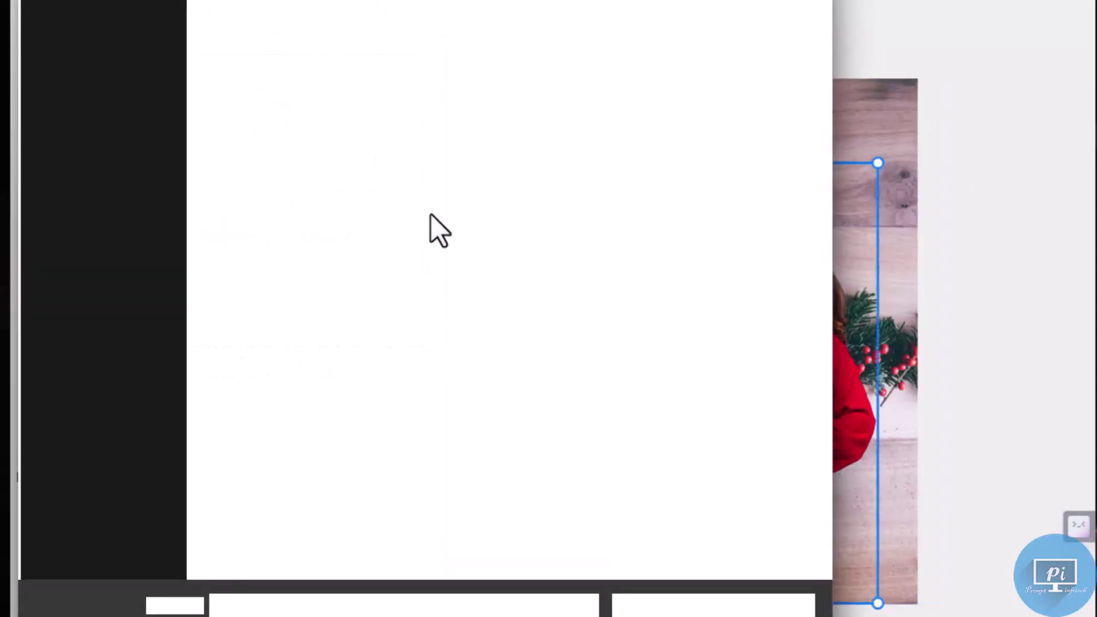
{"action": "left_click", "coordinate": [663, 360]}
{"action": "double_click", "coordinate": [663, 360]}
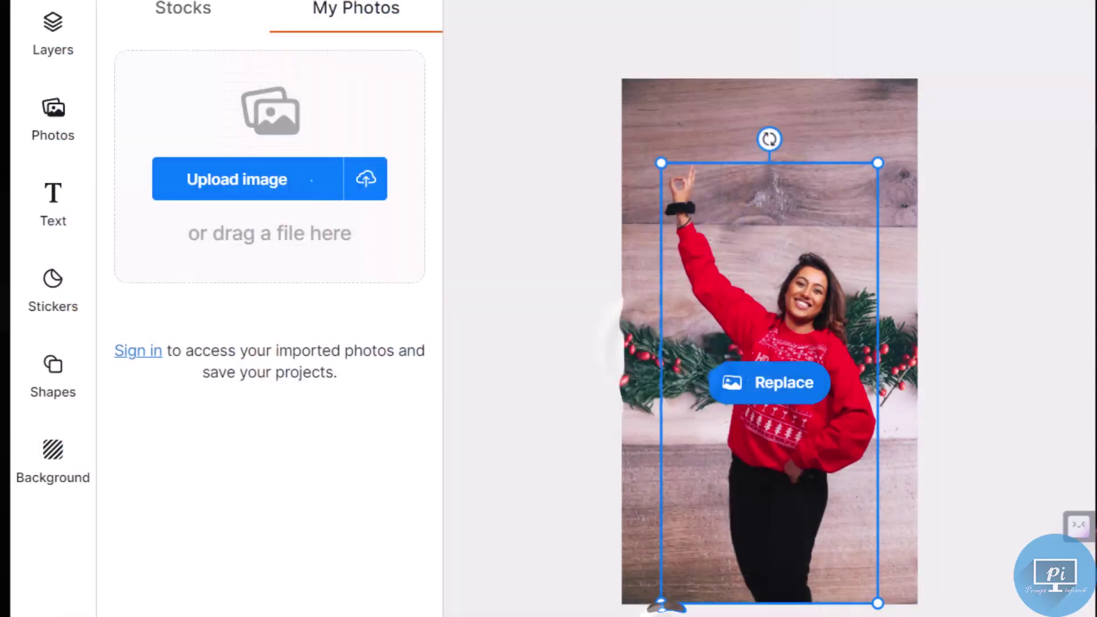
{"action": "left_click_drag", "start_coordinate": [826, 417], "coordinate": [753, 395]}
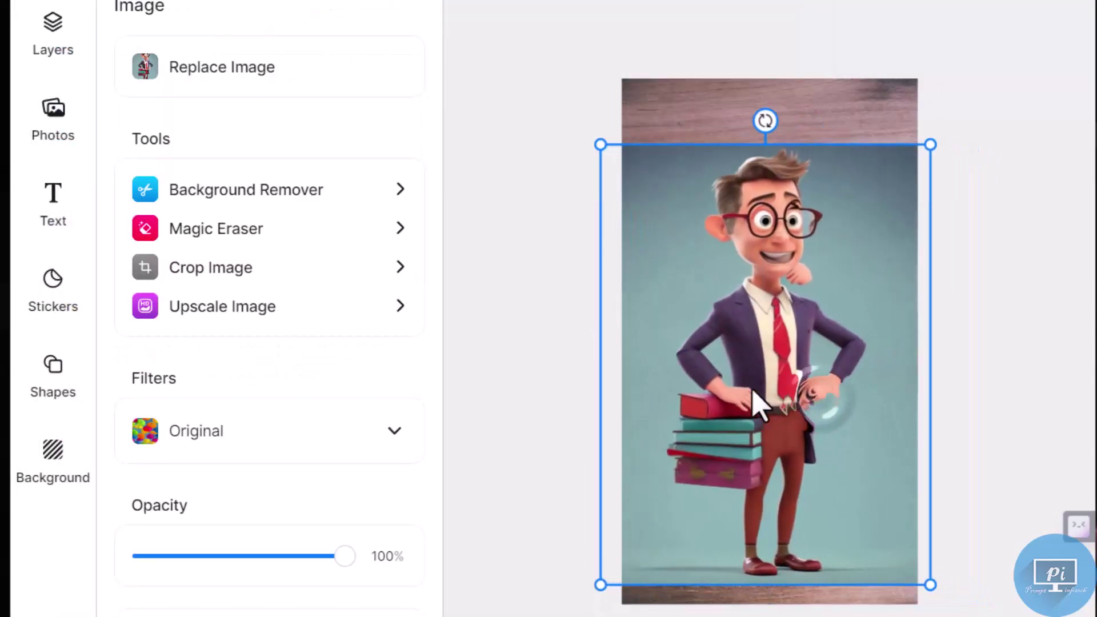
{"action": "left_click", "coordinate": [292, 194]}
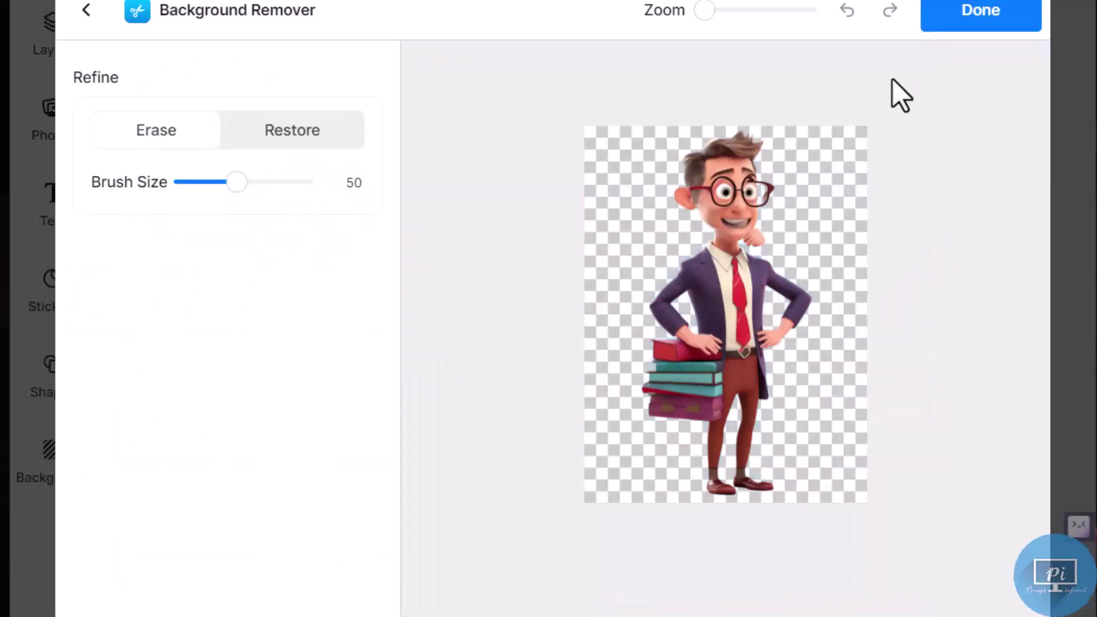
{"action": "left_click", "coordinate": [992, 28]}
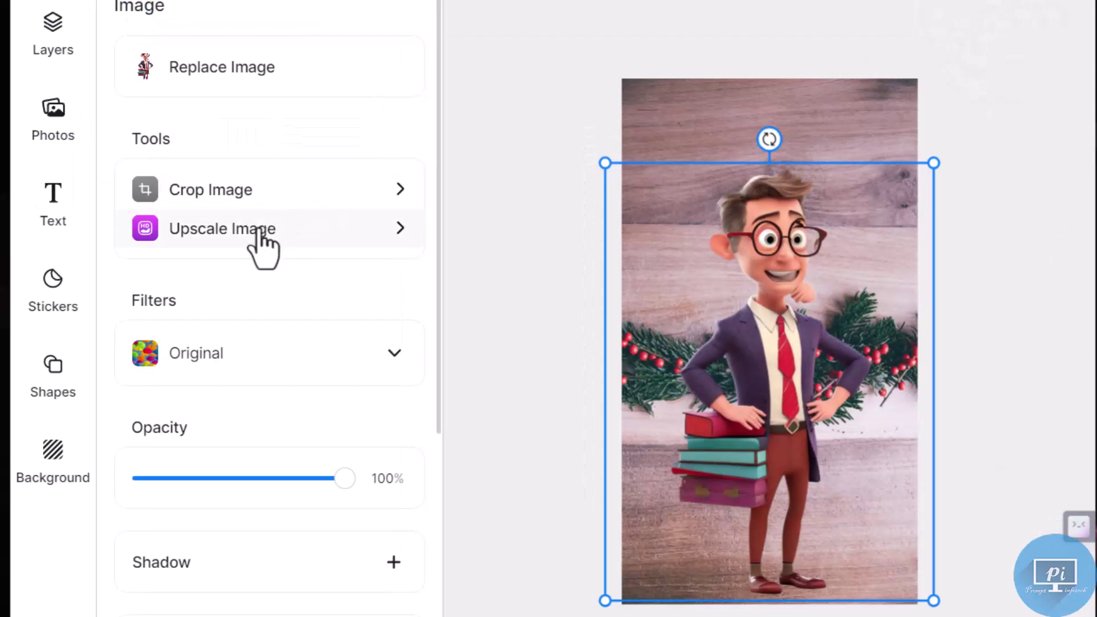
Filter the cartoon man with W4 instead of M3, at 70% intensity
{"action": "left_click", "coordinate": [384, 354]}
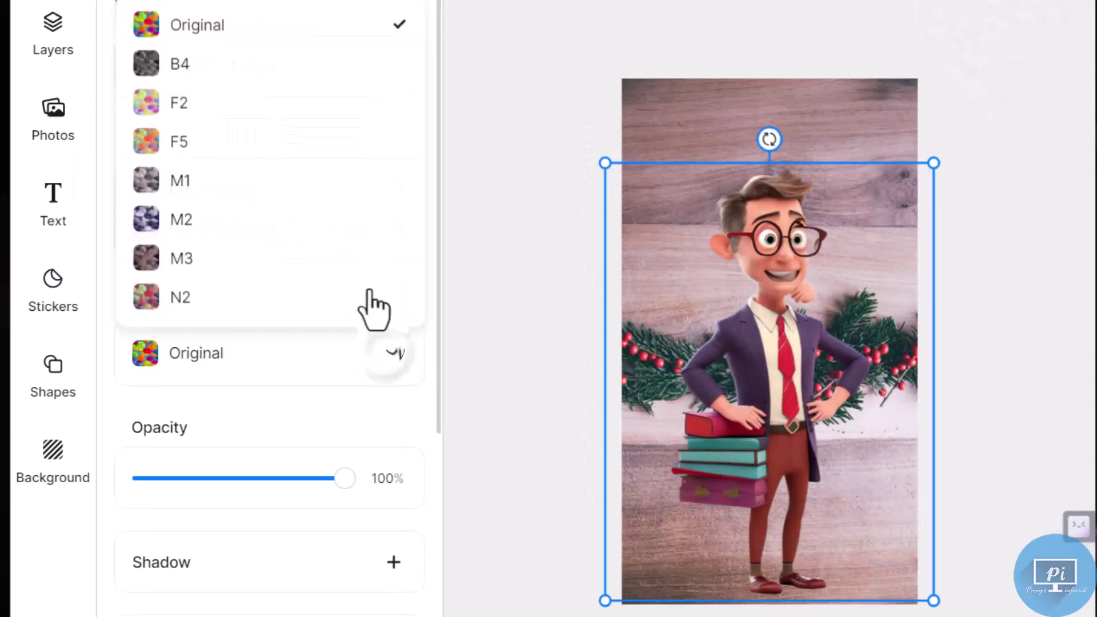
{"action": "left_click", "coordinate": [355, 264]}
{"action": "left_click", "coordinate": [385, 357]}
{"action": "scroll", "coordinate": [377, 255], "scroll_direction": "down", "scroll_amount": 5}
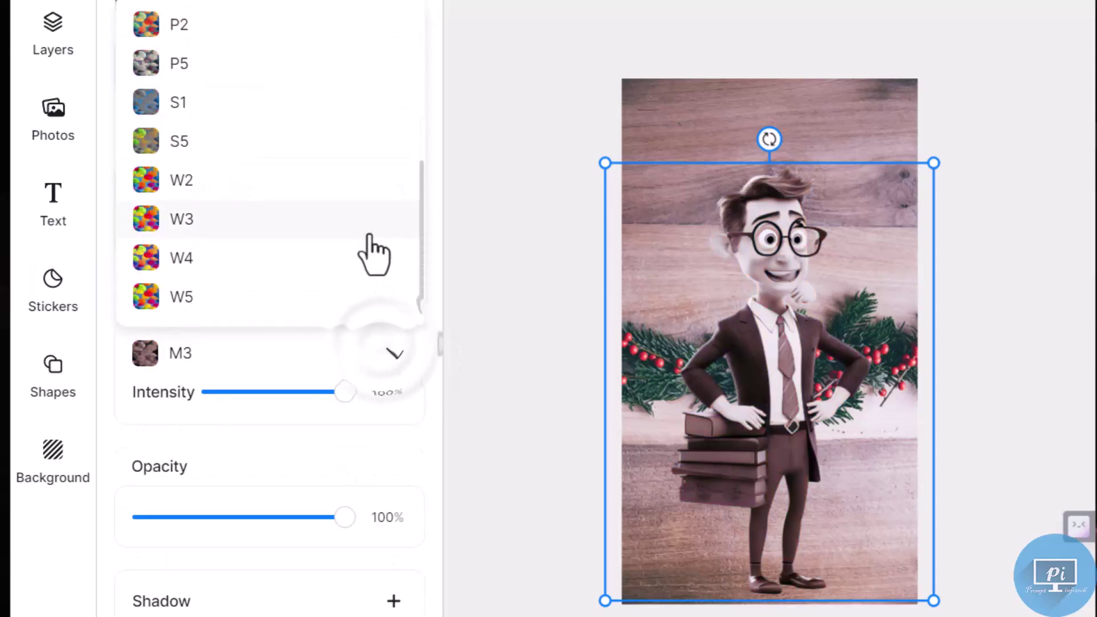
{"action": "left_click", "coordinate": [322, 278]}
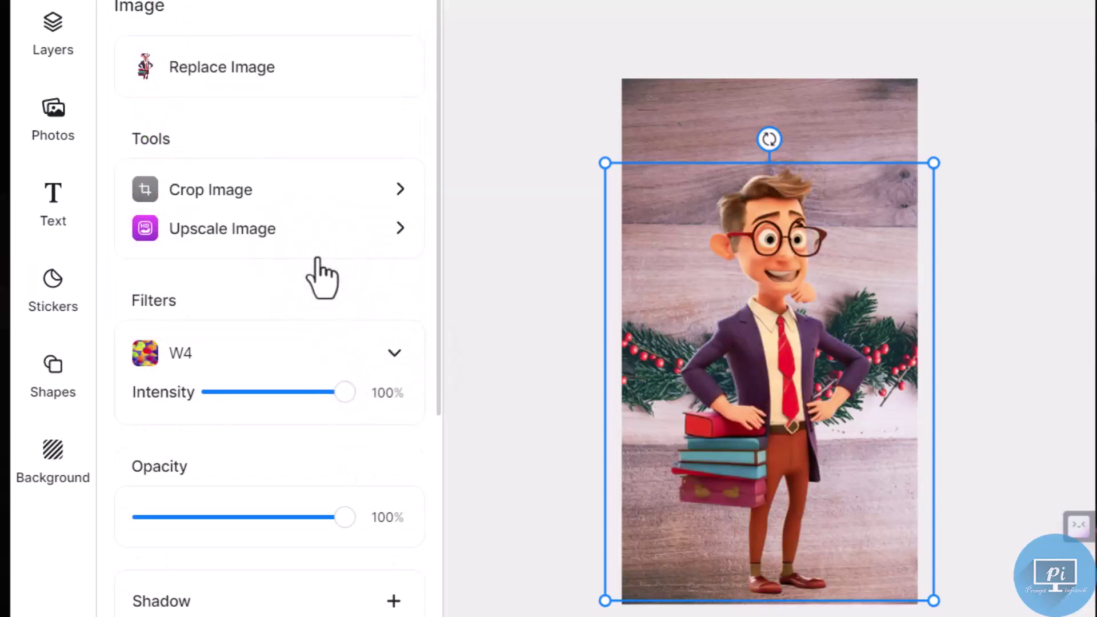
{"action": "left_click", "coordinate": [343, 357]}
{"action": "left_click_drag", "start_coordinate": [345, 393], "coordinate": [305, 395]}
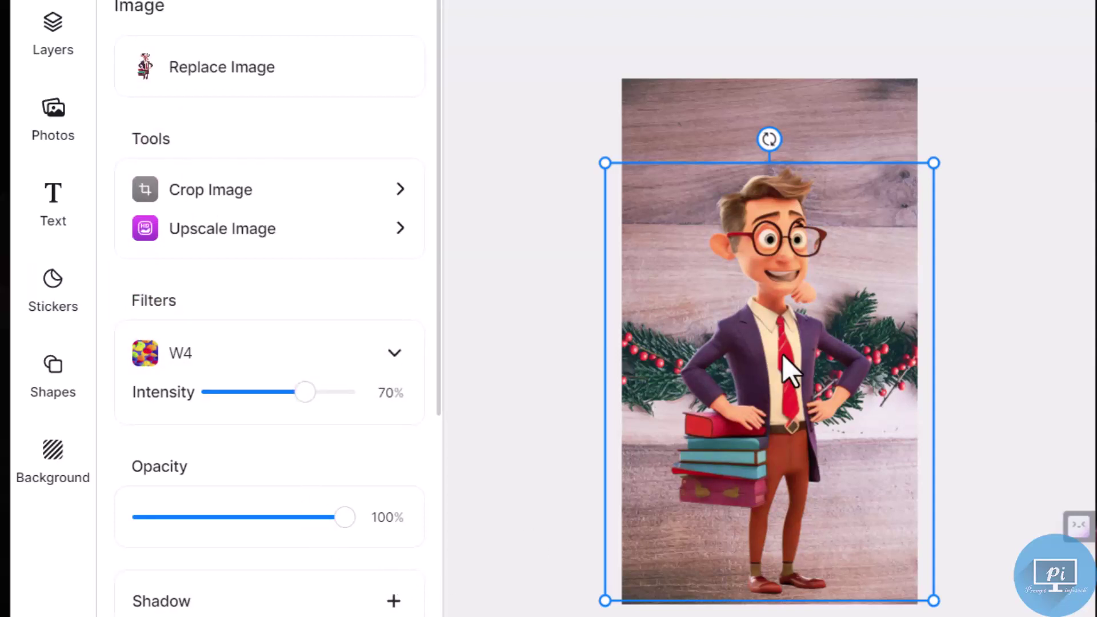
Add a drop shadow with 55px horizontal and 43px vertical offset at 20% opacity
{"action": "scroll", "coordinate": [394, 423], "scroll_direction": "down", "scroll_amount": 4}
{"action": "left_click", "coordinate": [393, 388]}
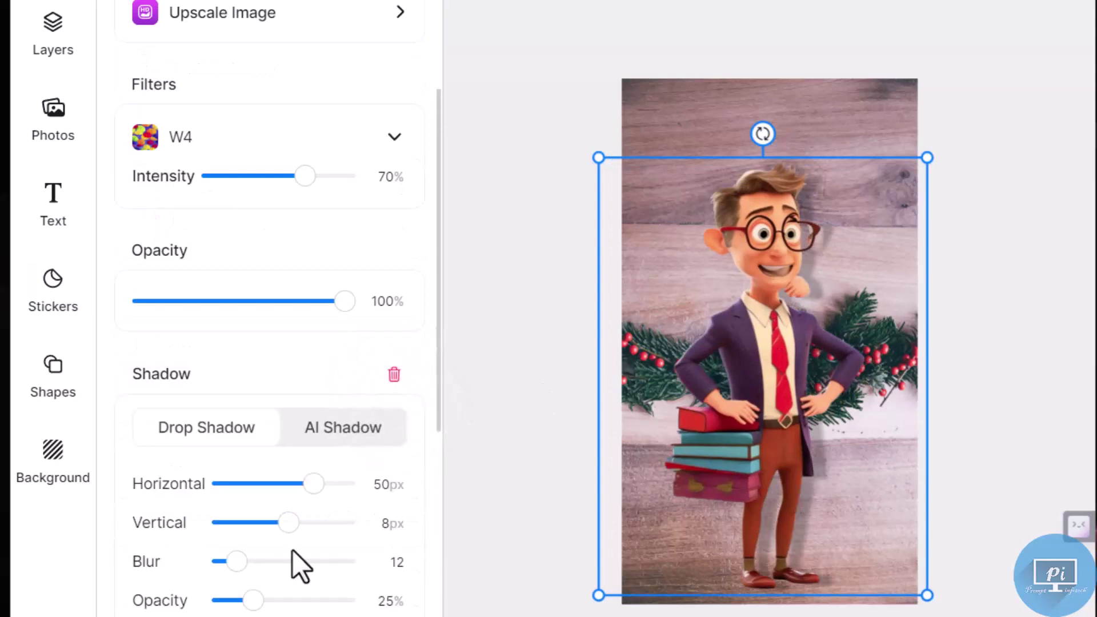
{"action": "left_click_drag", "start_coordinate": [300, 491], "coordinate": [314, 437]}
{"action": "scroll", "coordinate": [321, 478], "scroll_direction": "down", "scroll_amount": 2}
{"action": "left_click_drag", "start_coordinate": [253, 505], "coordinate": [245, 505]}
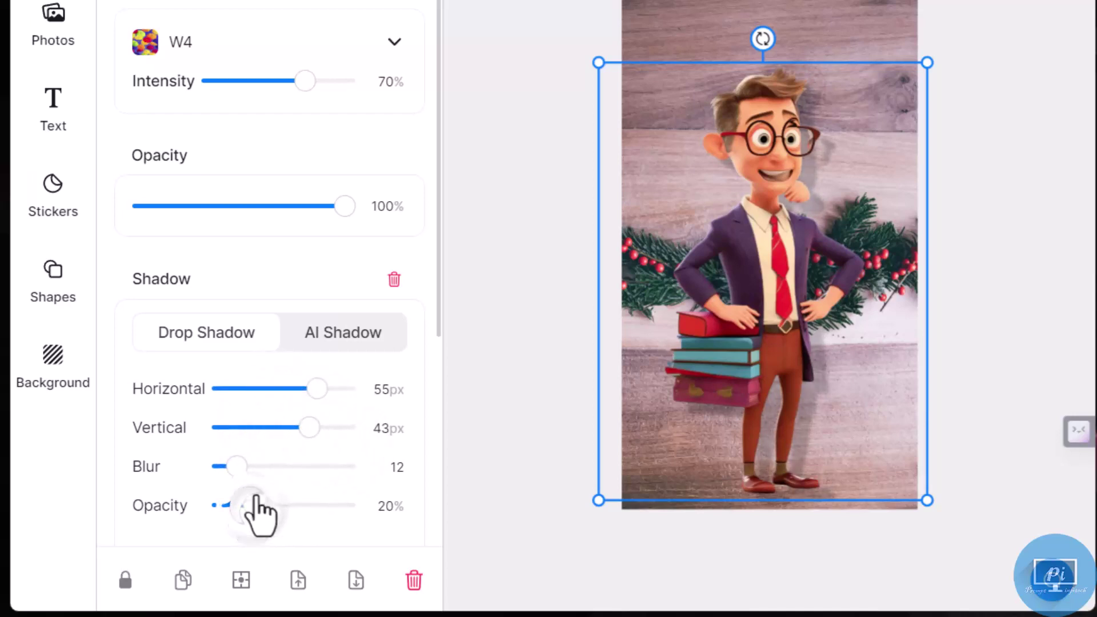
{"action": "scroll", "coordinate": [349, 280], "scroll_direction": "down", "scroll_amount": 7}
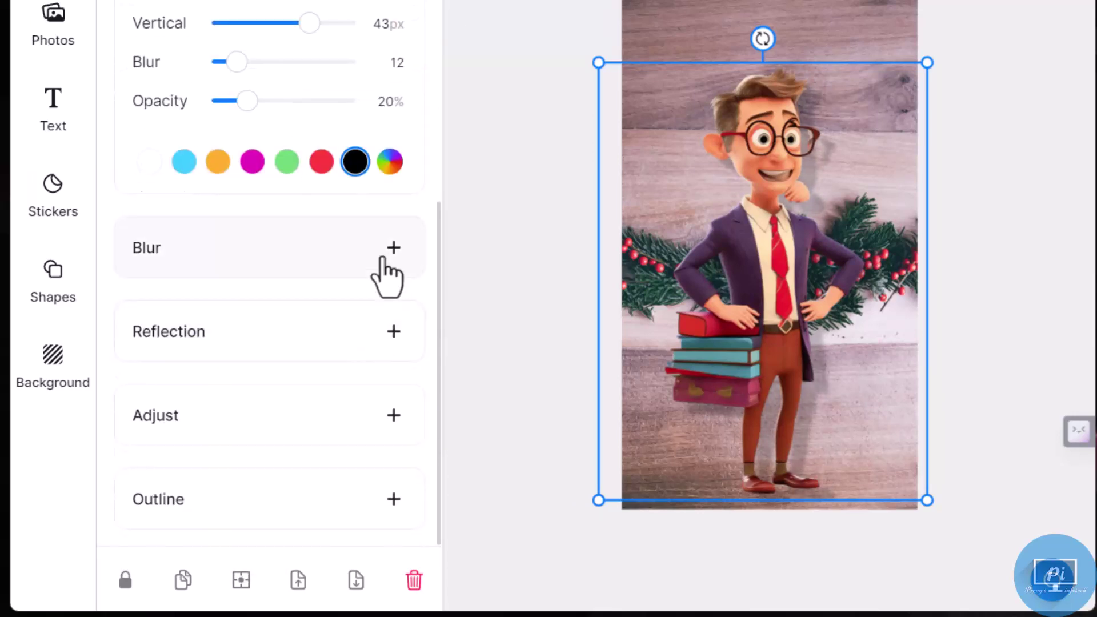
{"action": "left_click", "coordinate": [392, 249]}
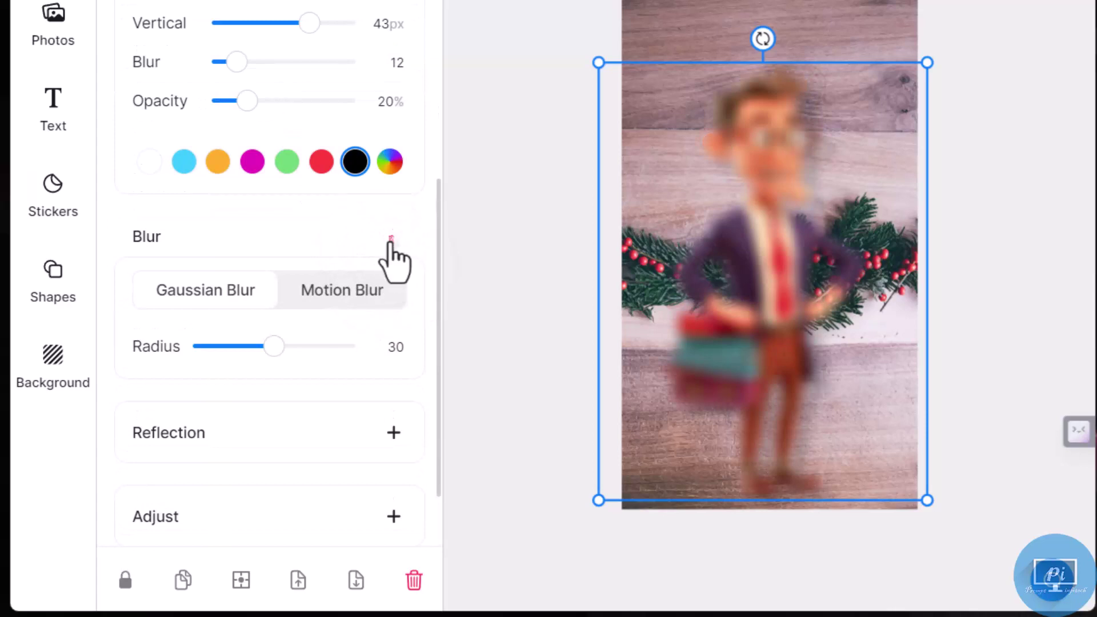
{"action": "left_click", "coordinate": [390, 241]}
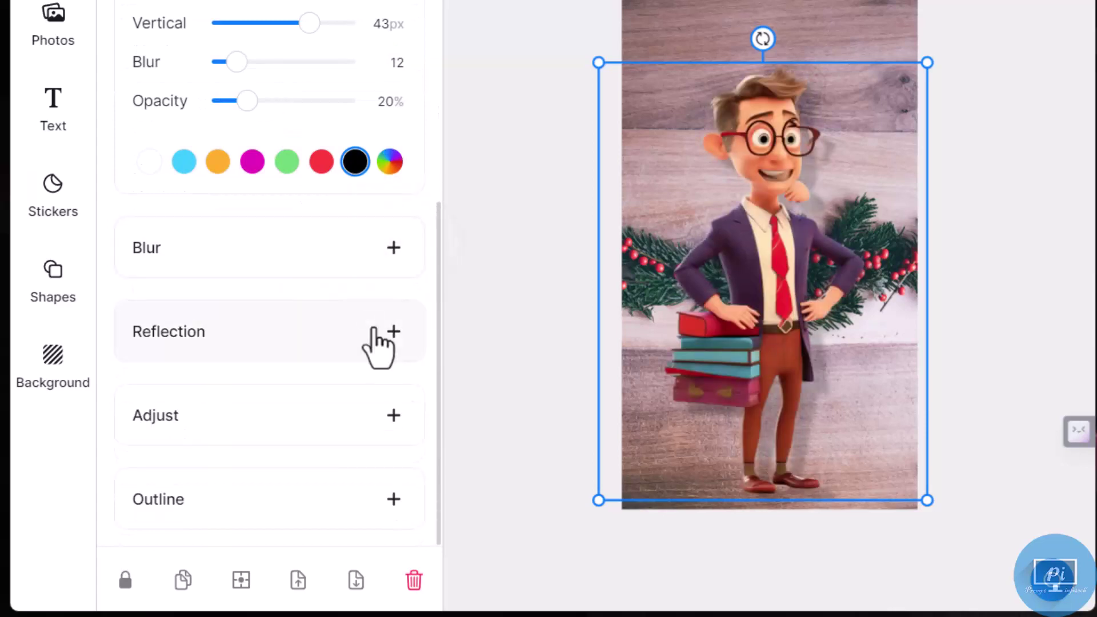
{"action": "left_click", "coordinate": [392, 332]}
{"action": "left_click", "coordinate": [392, 332]}
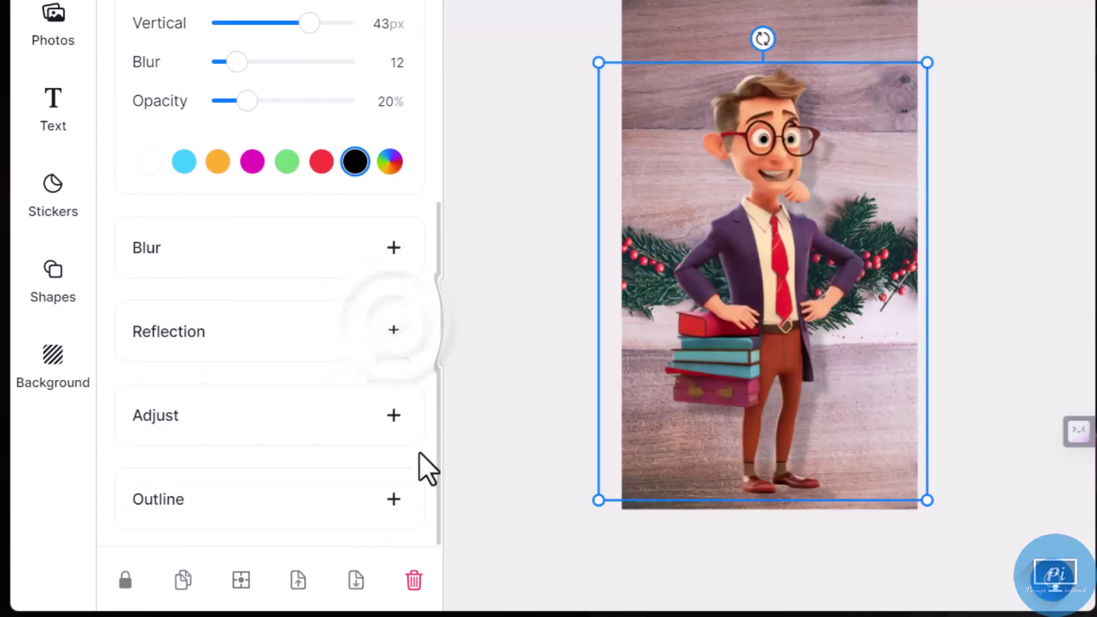
{"action": "left_click", "coordinate": [393, 415]}
{"action": "scroll", "coordinate": [403, 425], "scroll_direction": "down", "scroll_amount": 4}
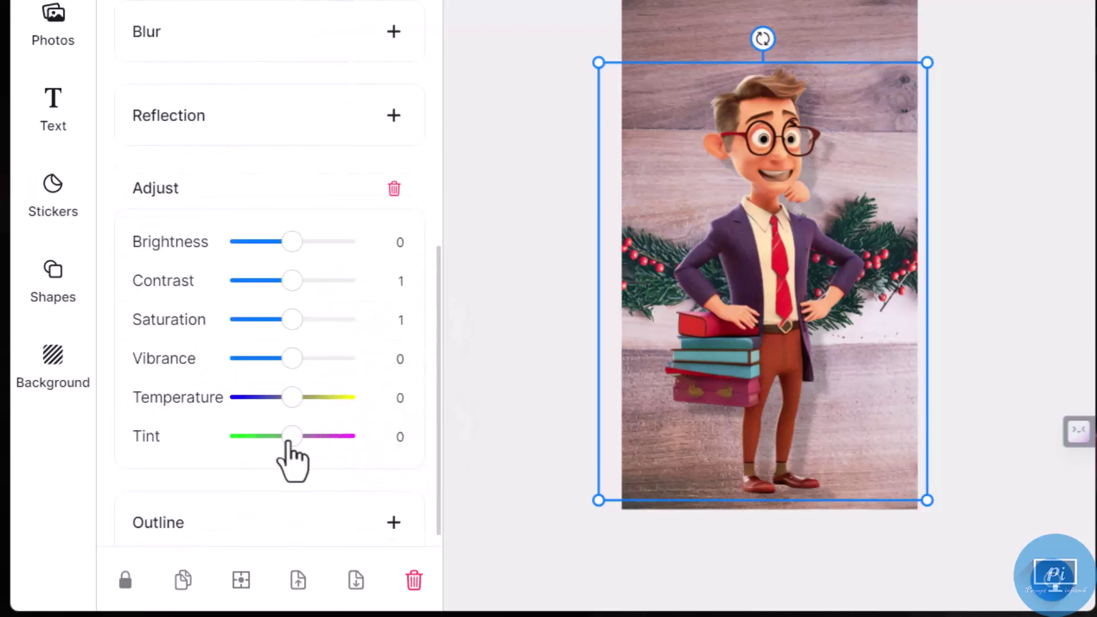
{"action": "scroll", "coordinate": [354, 512], "scroll_direction": "down", "scroll_amount": 1}
{"action": "left_click", "coordinate": [393, 500]}
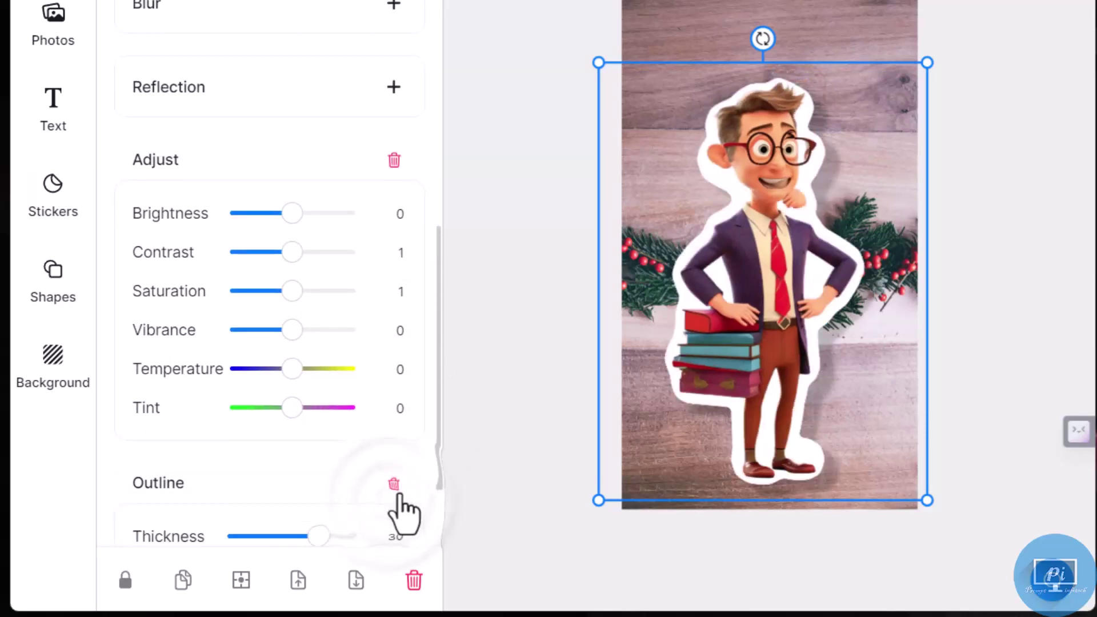
{"action": "scroll", "coordinate": [403, 515], "scroll_direction": "down", "scroll_amount": 3}
{"action": "left_click_drag", "start_coordinate": [318, 398], "coordinate": [255, 400]}
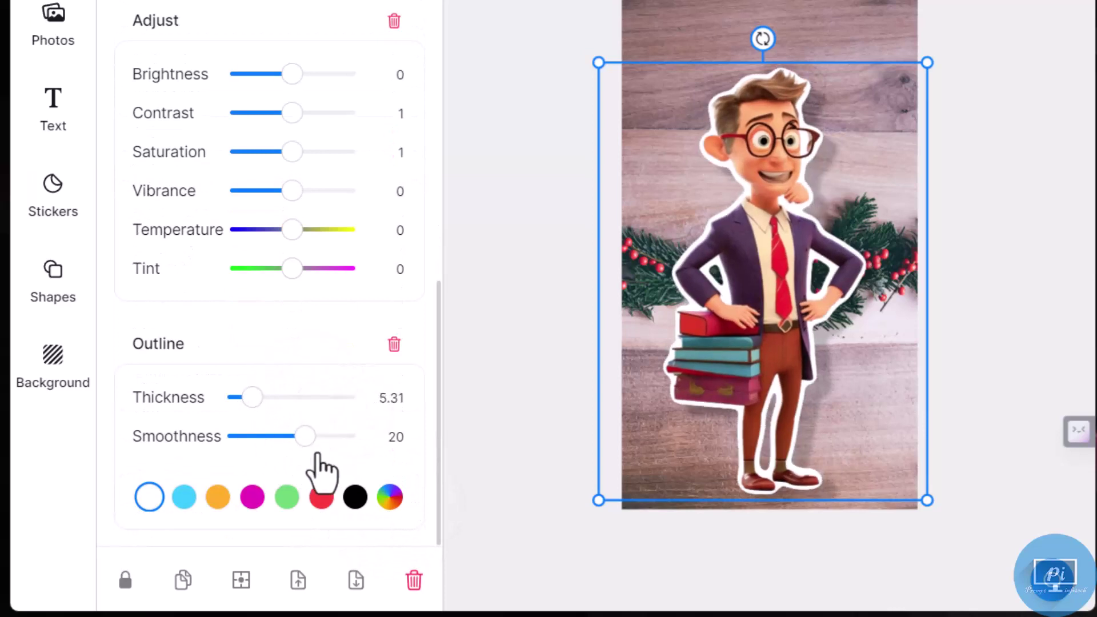
{"action": "left_click_drag", "start_coordinate": [307, 438], "coordinate": [260, 437]}
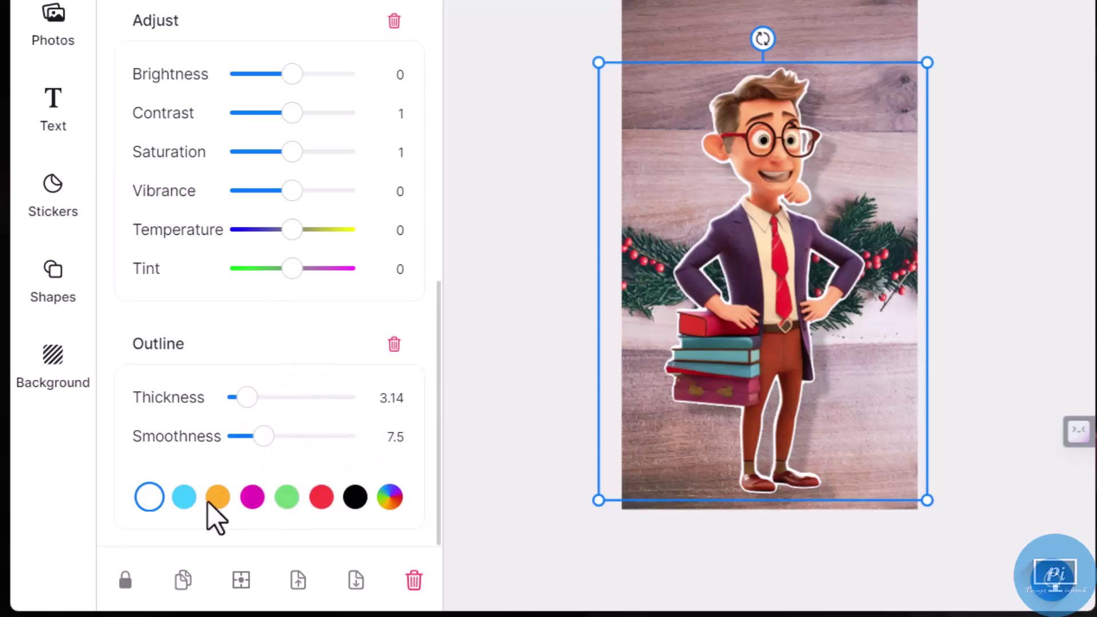
{"action": "left_click", "coordinate": [224, 498]}
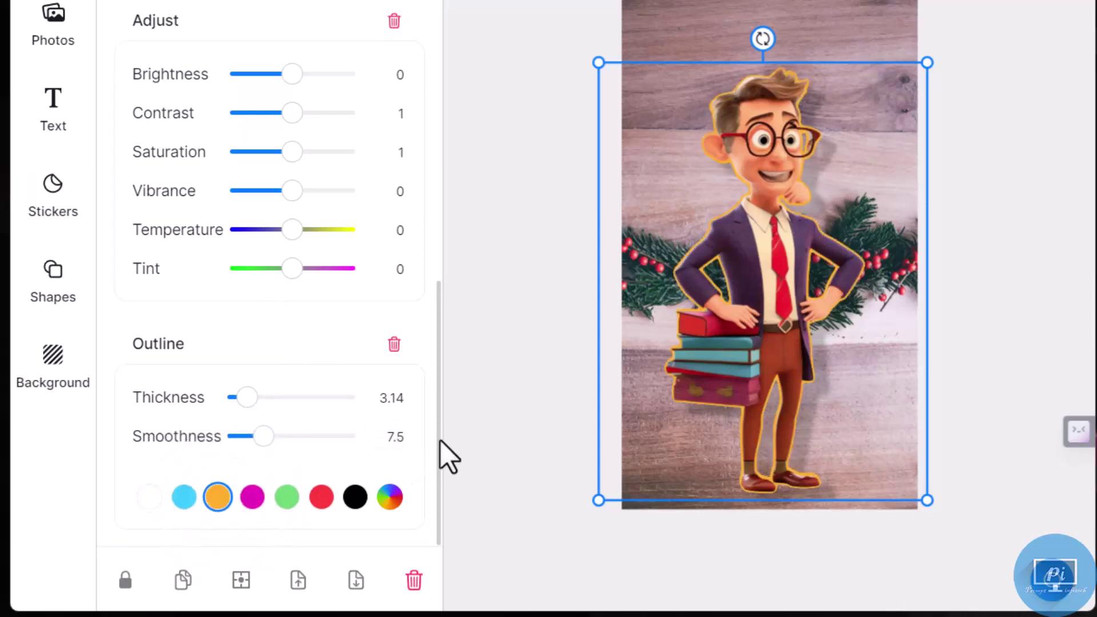
{"action": "left_click", "coordinate": [315, 503]}
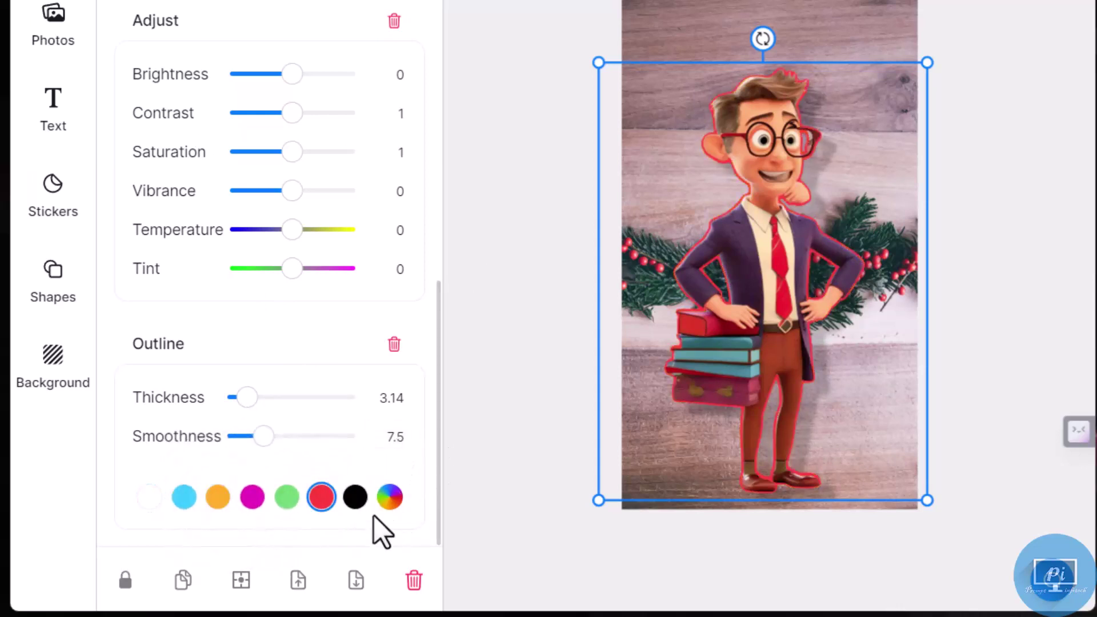
{"action": "left_click", "coordinate": [394, 344]}
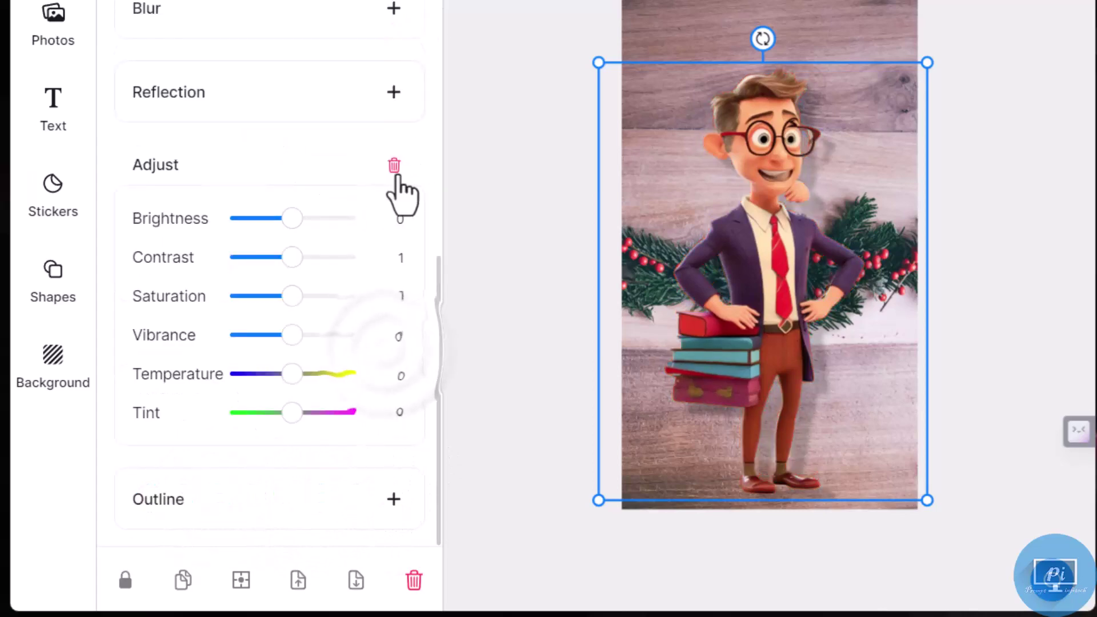
{"action": "left_click", "coordinate": [394, 165]}
{"action": "scroll", "coordinate": [306, 61], "scroll_direction": "up", "scroll_amount": 10}
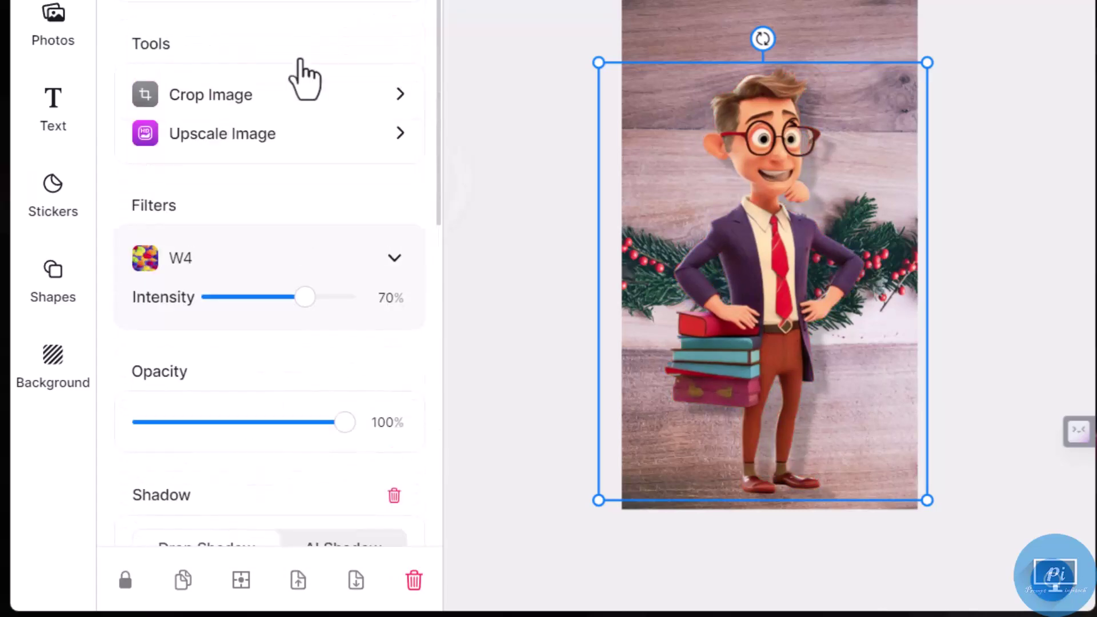
Add a heading reading 'merry Christmas' and resize it so Christmas fits on one line
{"action": "left_click", "coordinate": [60, 123]}
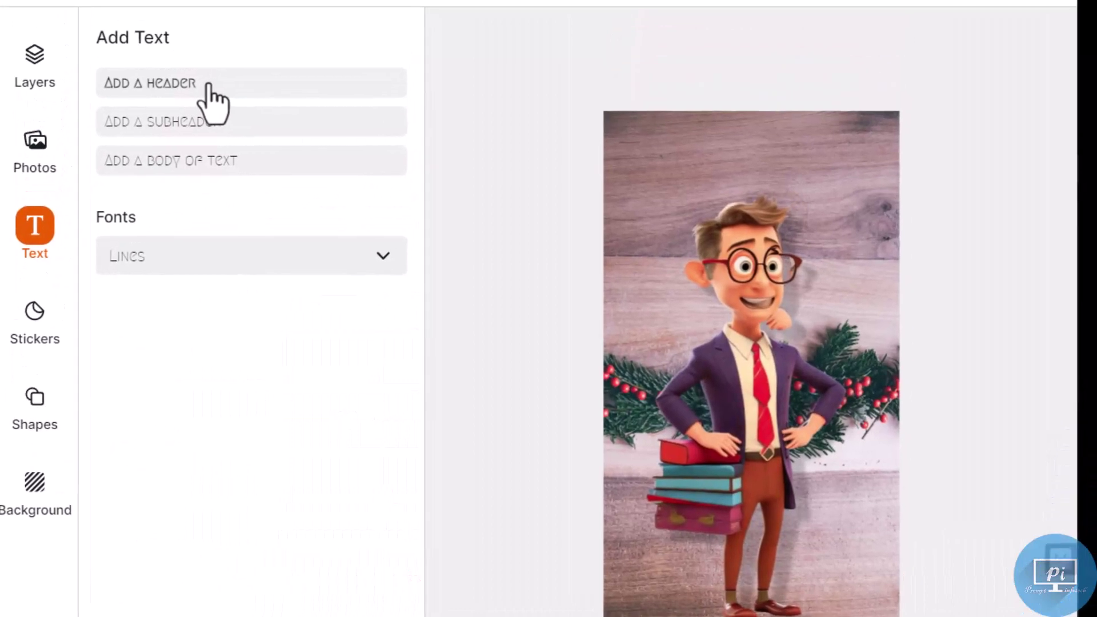
{"action": "left_click", "coordinate": [209, 88]}
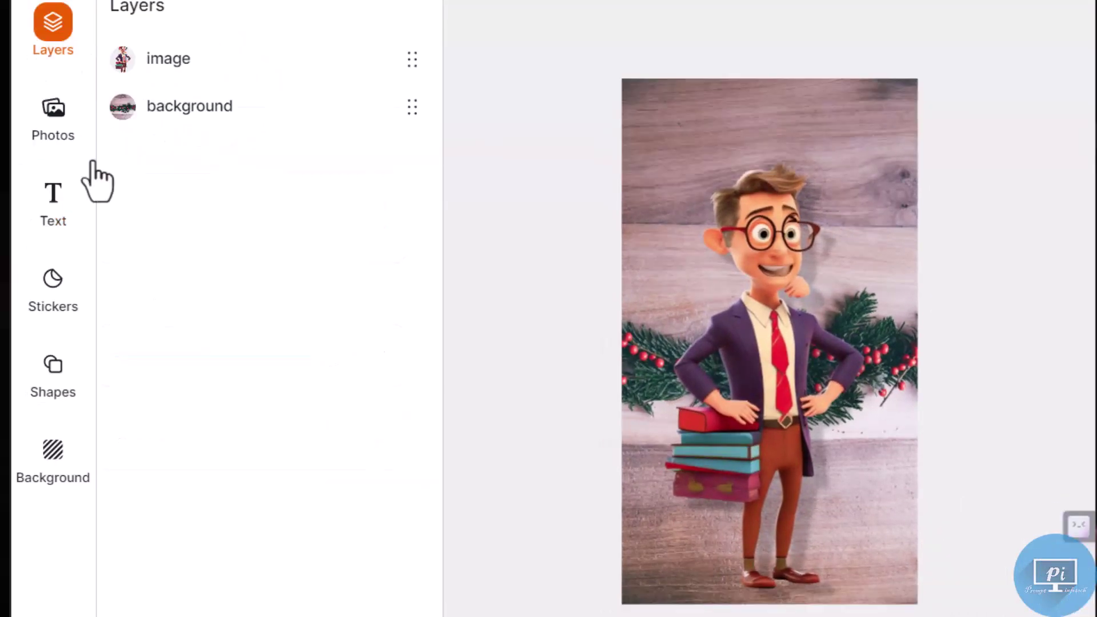
{"action": "left_click", "coordinate": [53, 194]}
{"action": "left_click", "coordinate": [657, 120]}
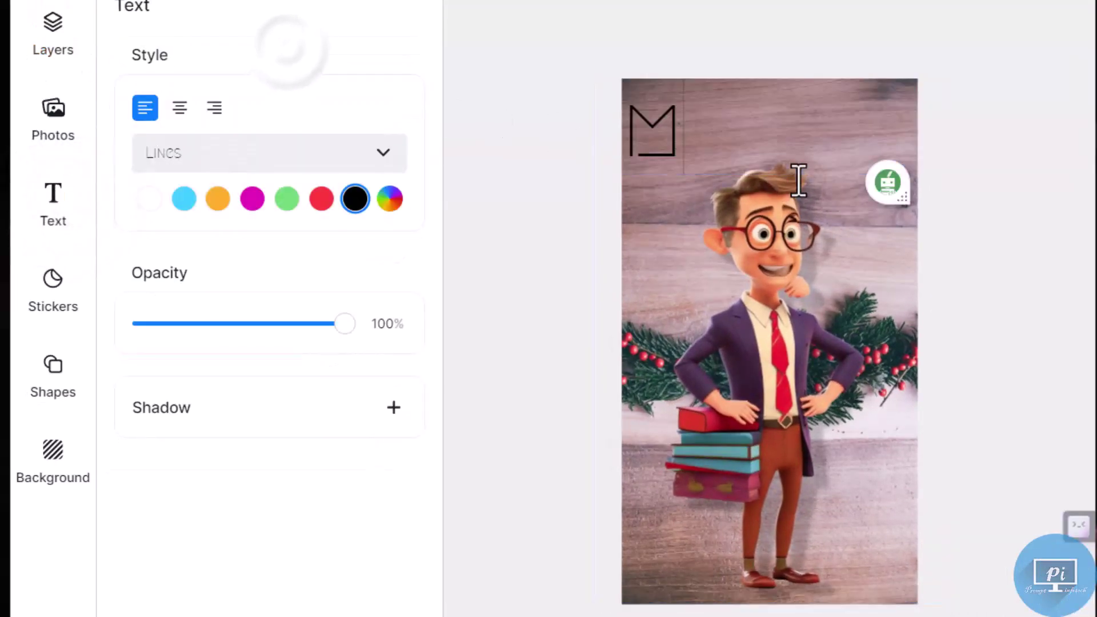
{"action": "type", "text": "erry"}
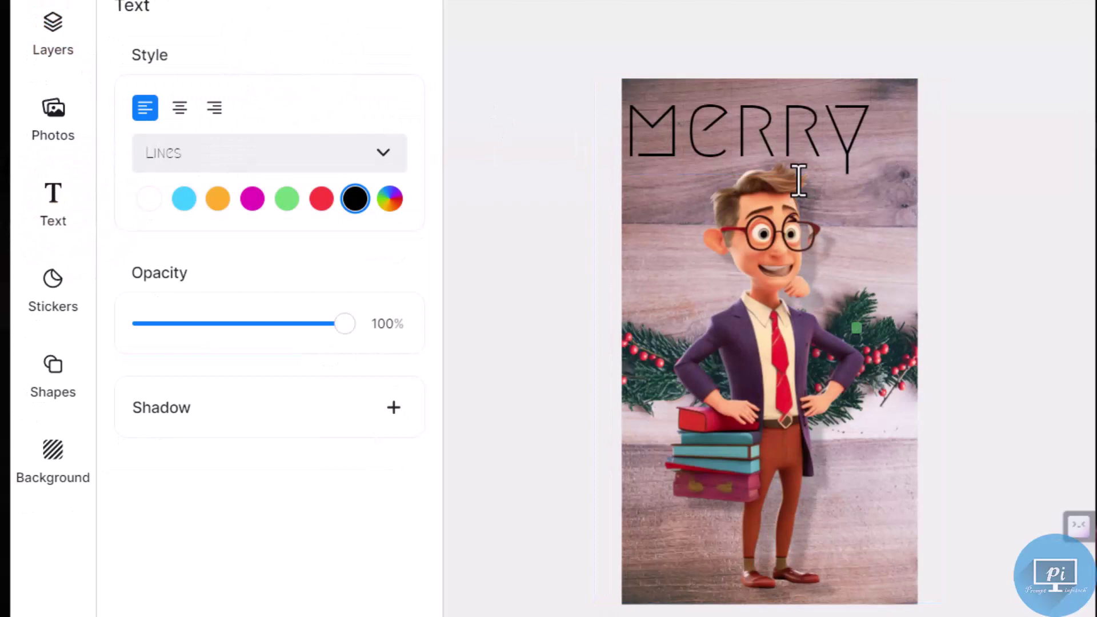
{"action": "type", "text": " Christmas"}
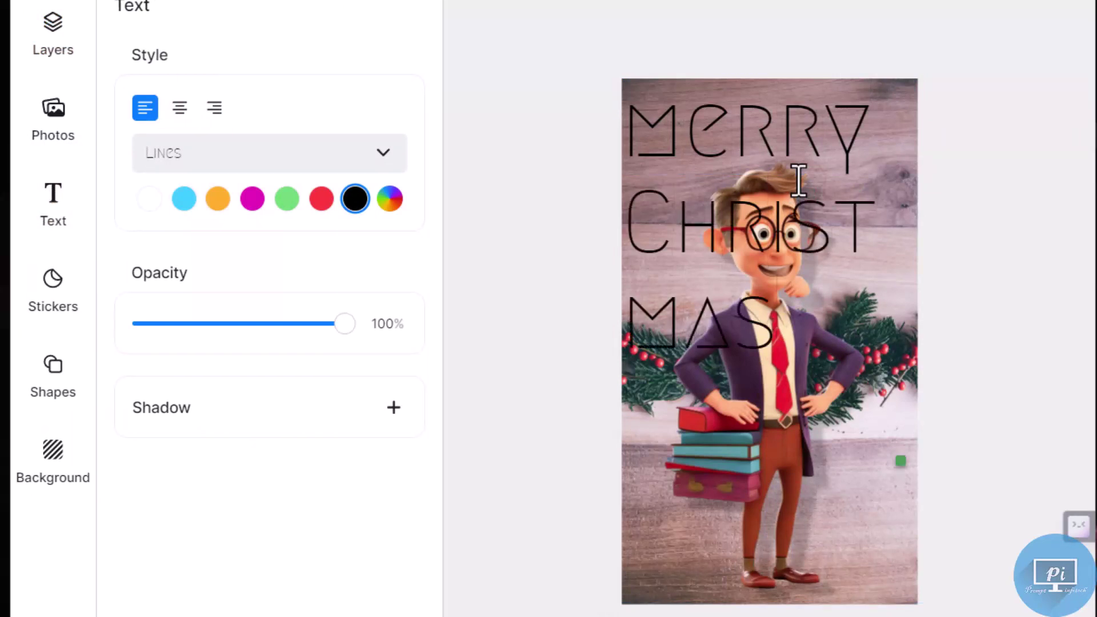
{"action": "left_click_drag", "start_coordinate": [673, 429], "coordinate": [760, 257]}
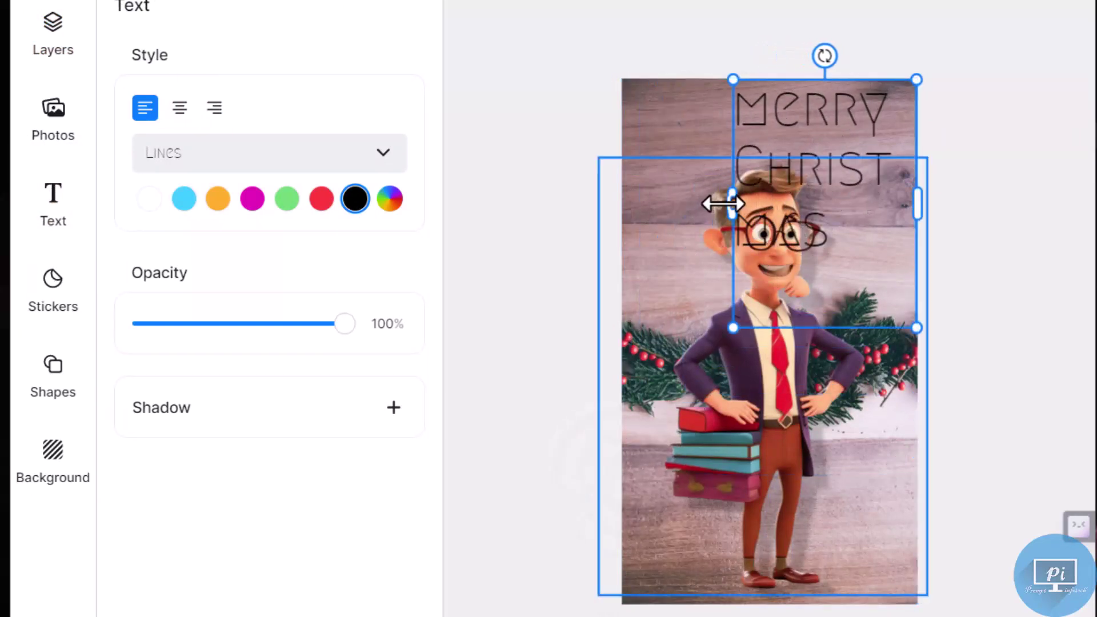
{"action": "left_click_drag", "start_coordinate": [732, 204], "coordinate": [625, 204]}
Centre-align the title, try the Jump font in orange, and fit it to the card's top
{"action": "left_click", "coordinate": [180, 107]}
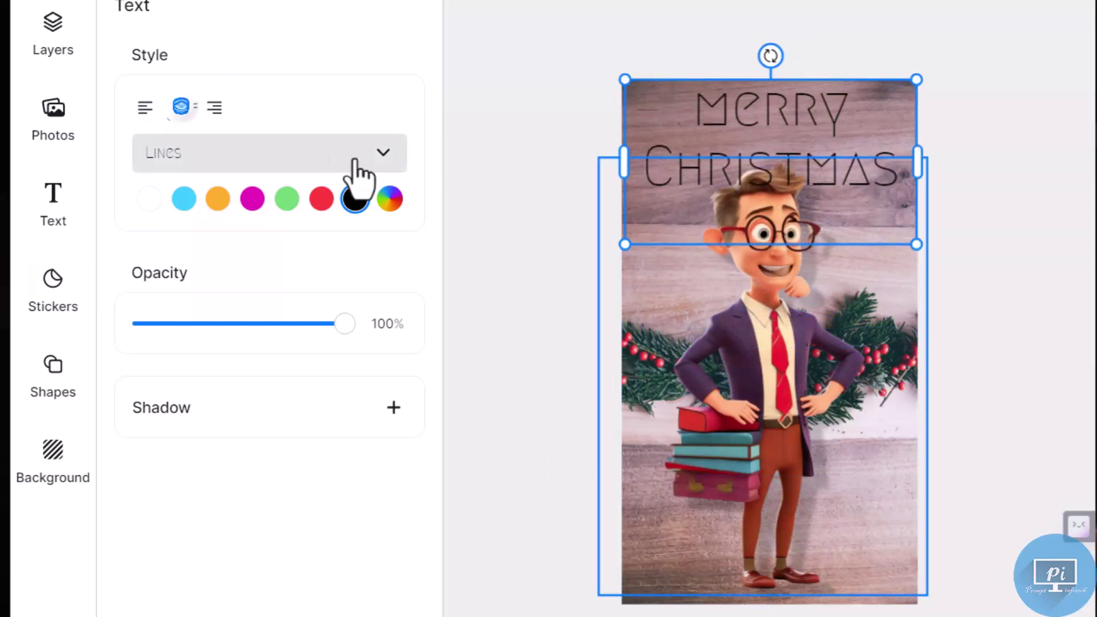
{"action": "left_click", "coordinate": [377, 163]}
{"action": "left_click", "coordinate": [248, 115]}
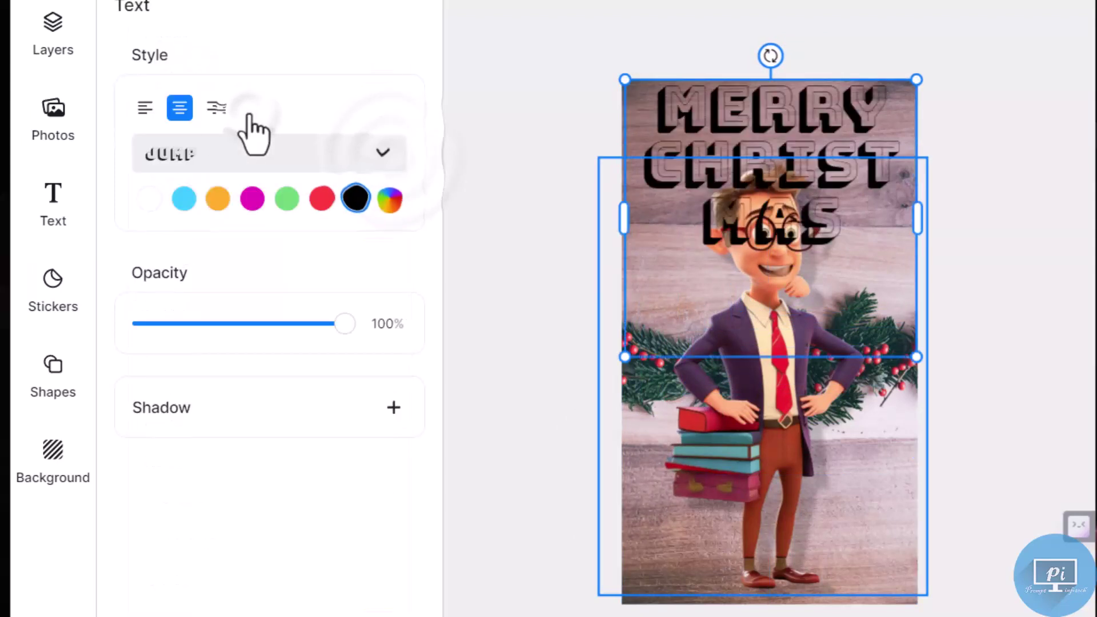
{"action": "left_click", "coordinate": [217, 200]}
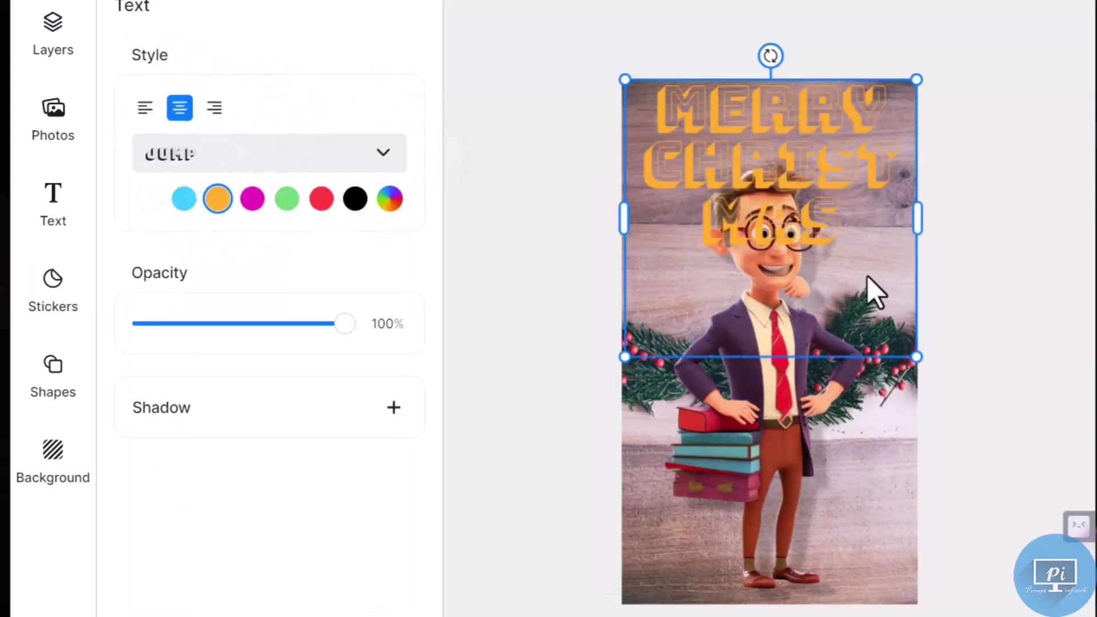
{"action": "left_click_drag", "start_coordinate": [645, 357], "coordinate": [624, 166]}
{"action": "left_click_drag", "start_coordinate": [754, 139], "coordinate": [755, 147]}
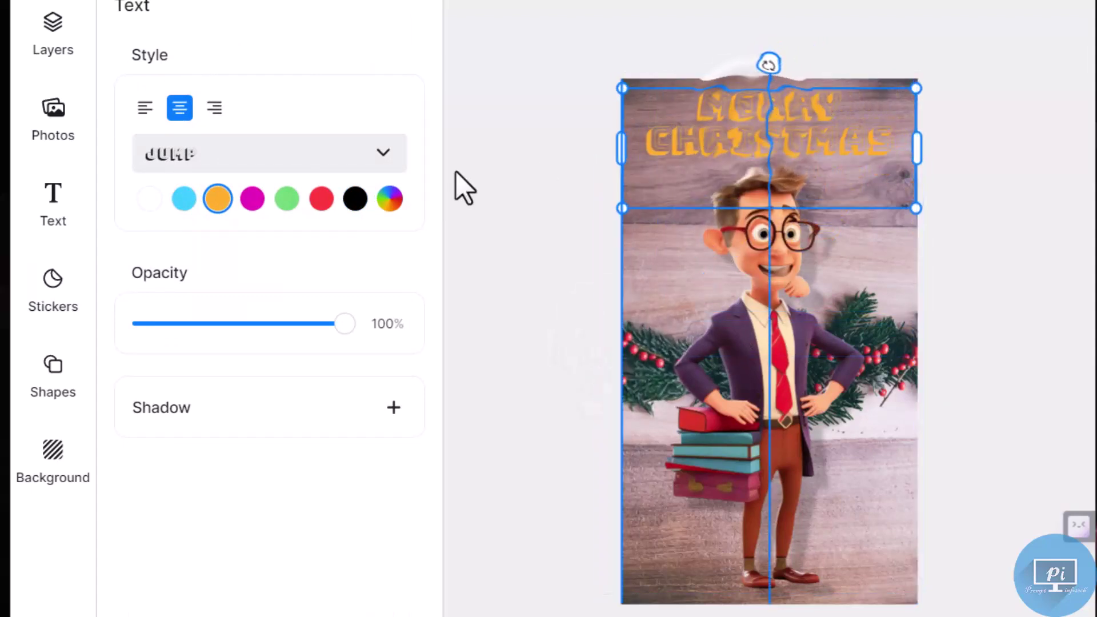
Switch the title to the Bubble font in orange and position it over the picture
{"action": "left_click", "coordinate": [257, 199]}
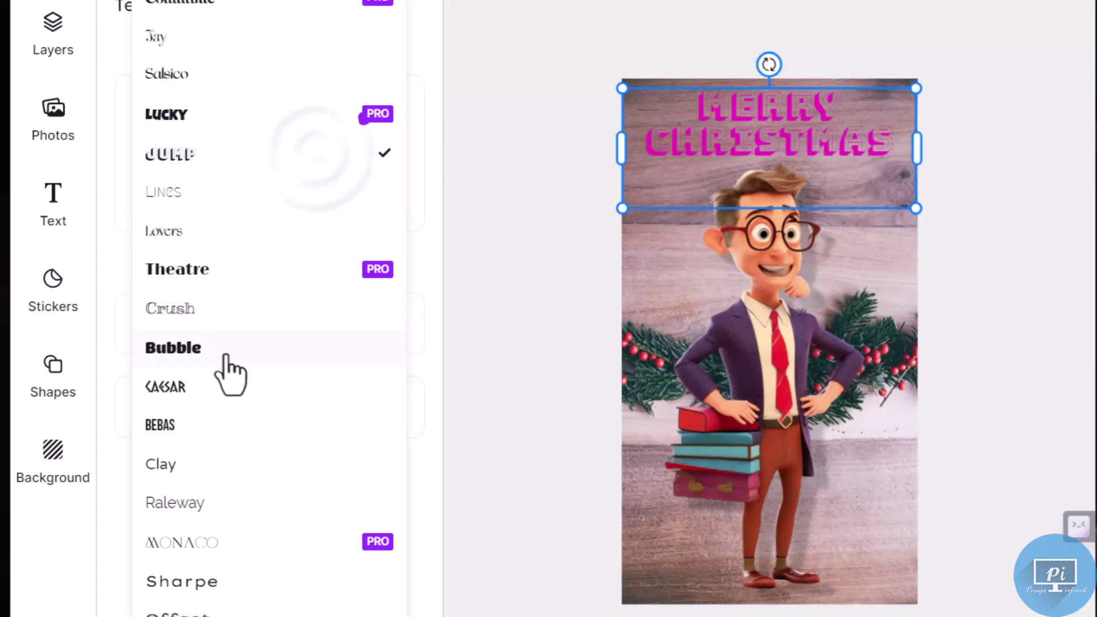
{"action": "left_click", "coordinate": [229, 358]}
{"action": "left_click_drag", "start_coordinate": [711, 138], "coordinate": [783, 147]}
{"action": "left_click", "coordinate": [221, 200]}
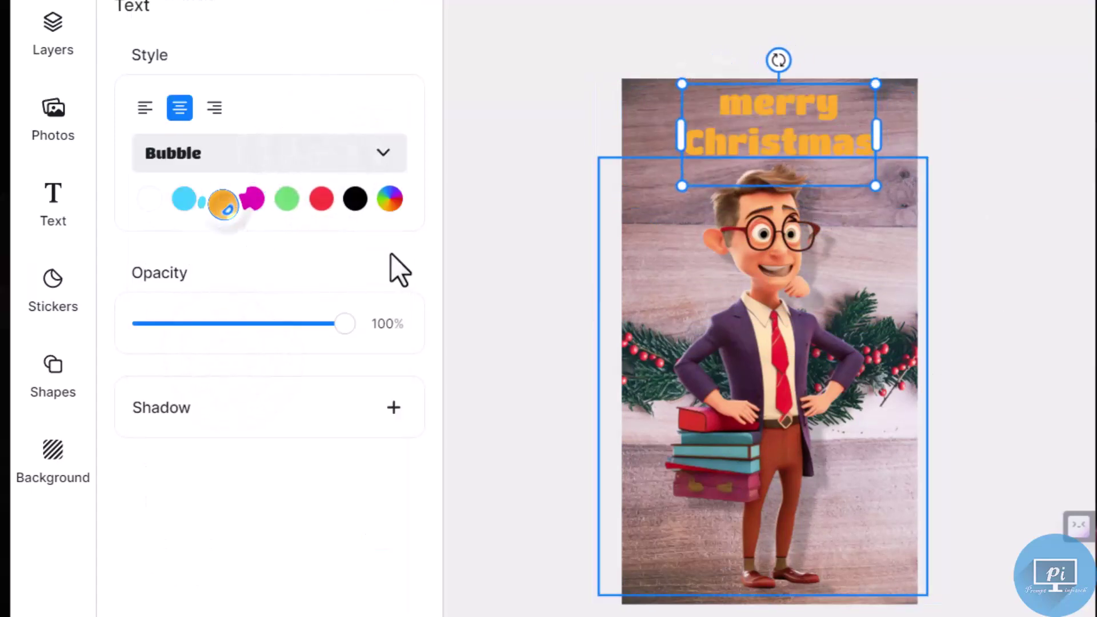
{"action": "left_click", "coordinate": [1057, 420]}
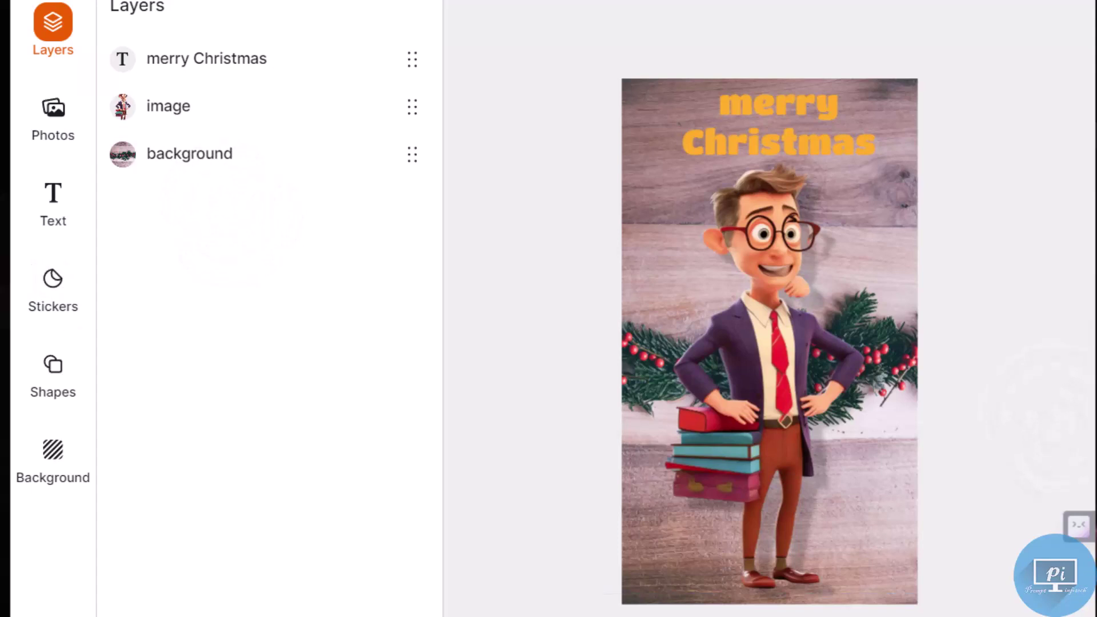
Try the pastel gradient from the Colorful stock backgrounds as the card background
{"action": "left_click", "coordinate": [235, 155]}
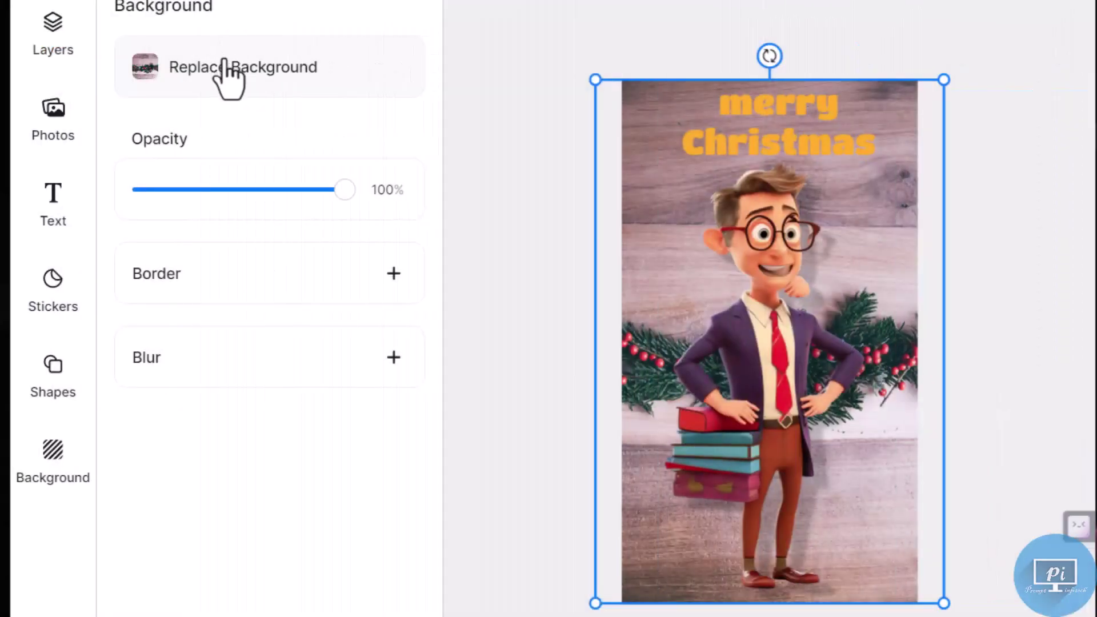
{"action": "left_click", "coordinate": [225, 66]}
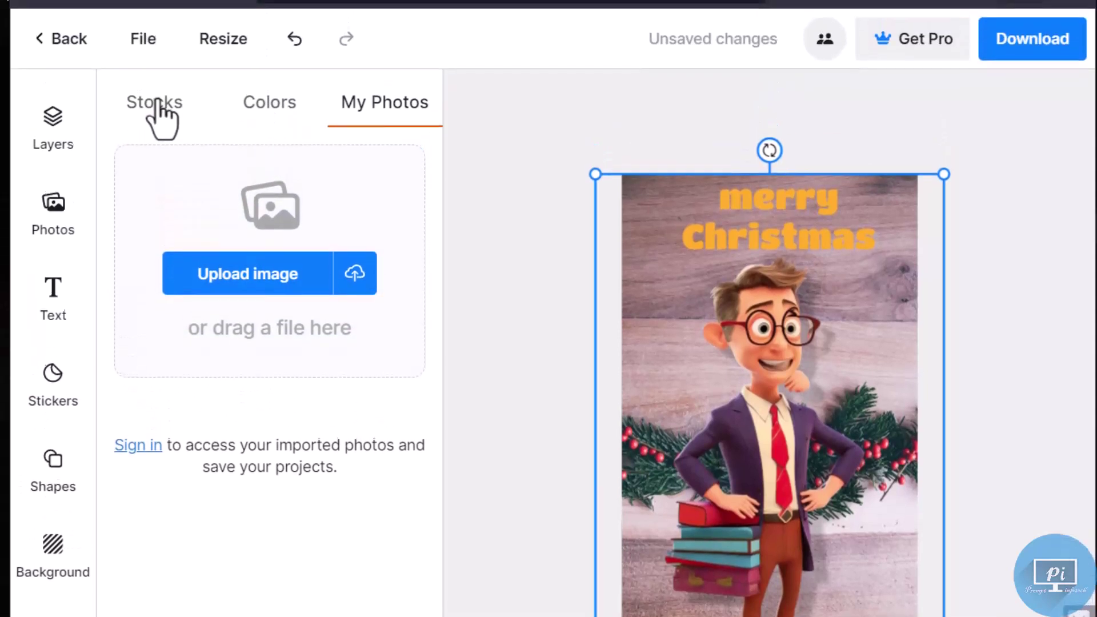
{"action": "left_click", "coordinate": [155, 6]}
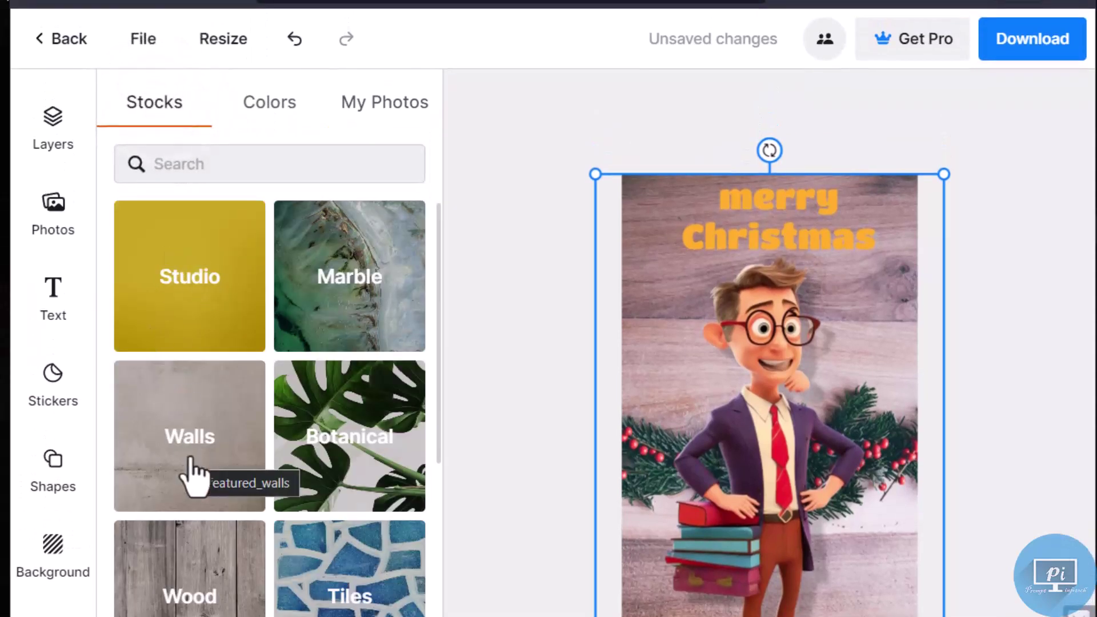
{"action": "scroll", "coordinate": [210, 497], "scroll_direction": "down", "scroll_amount": 4}
{"action": "left_click", "coordinate": [352, 534]}
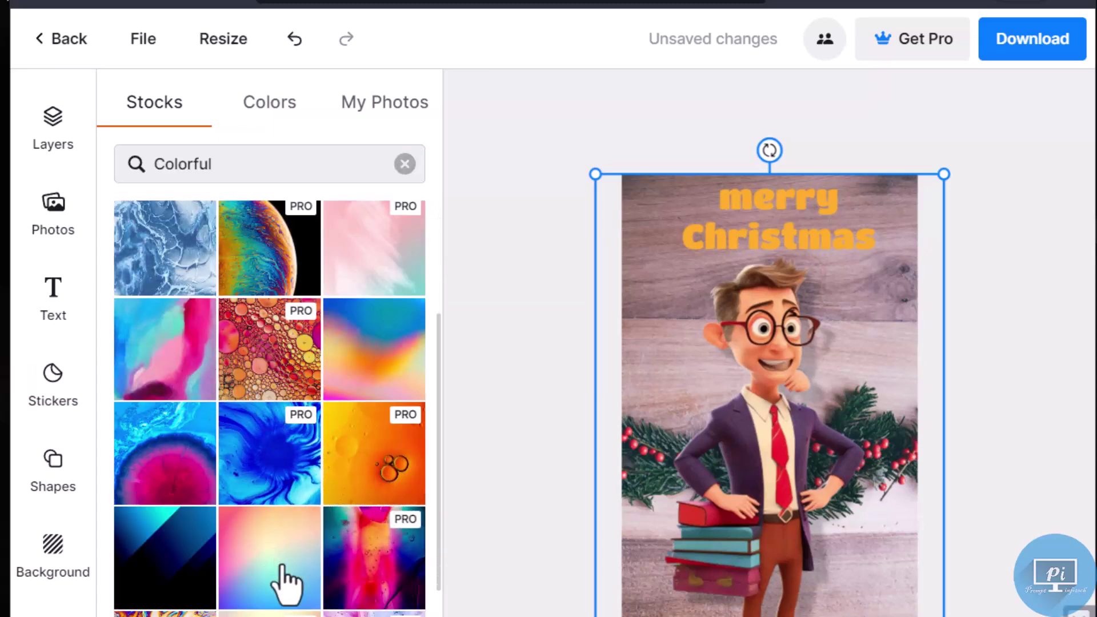
{"action": "left_click", "coordinate": [286, 583]}
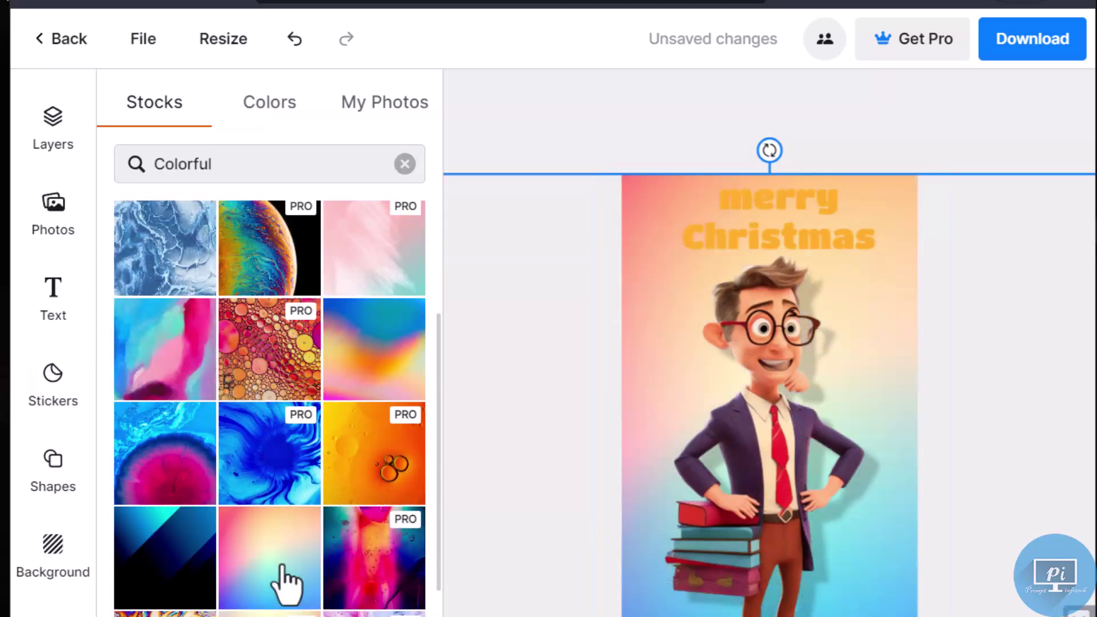
Try green-and-pink and yellow wall images, settle on a weathered wood photo, and open Stickers
{"action": "left_click", "coordinate": [53, 123]}
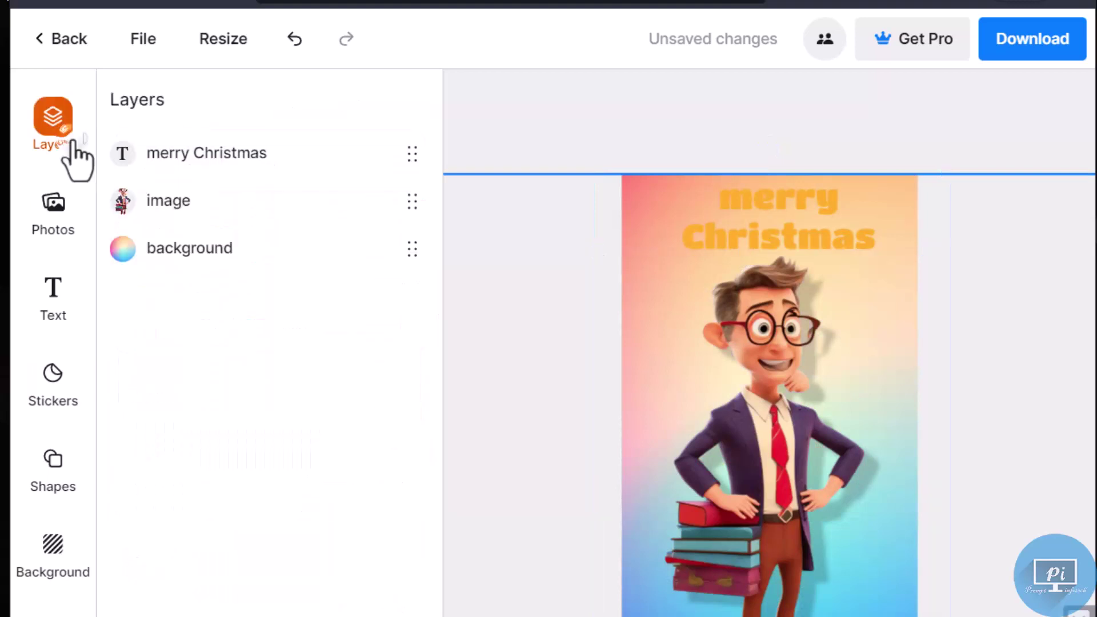
{"action": "left_click", "coordinate": [198, 249]}
{"action": "left_click", "coordinate": [151, 163]}
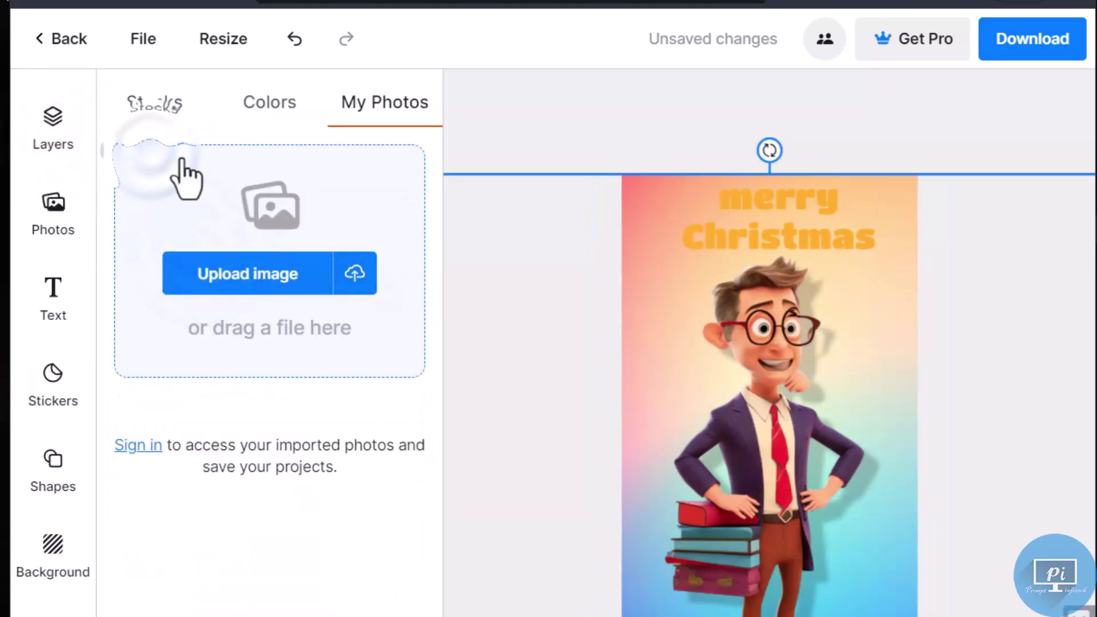
{"action": "left_click", "coordinate": [165, 111]}
{"action": "left_click", "coordinate": [184, 491]}
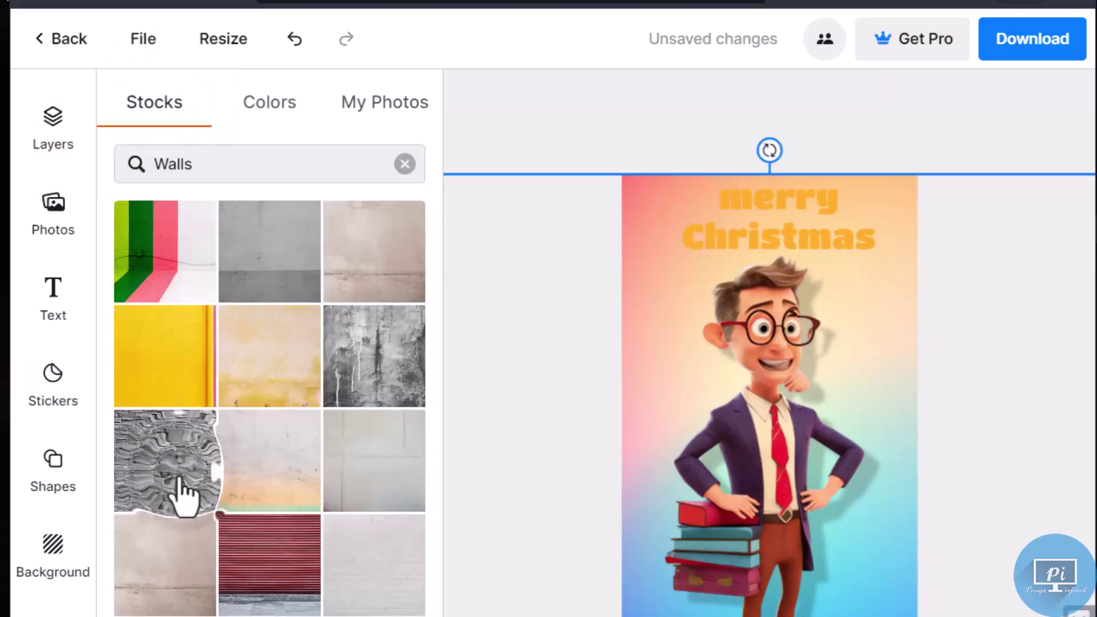
{"action": "left_click", "coordinate": [156, 256]}
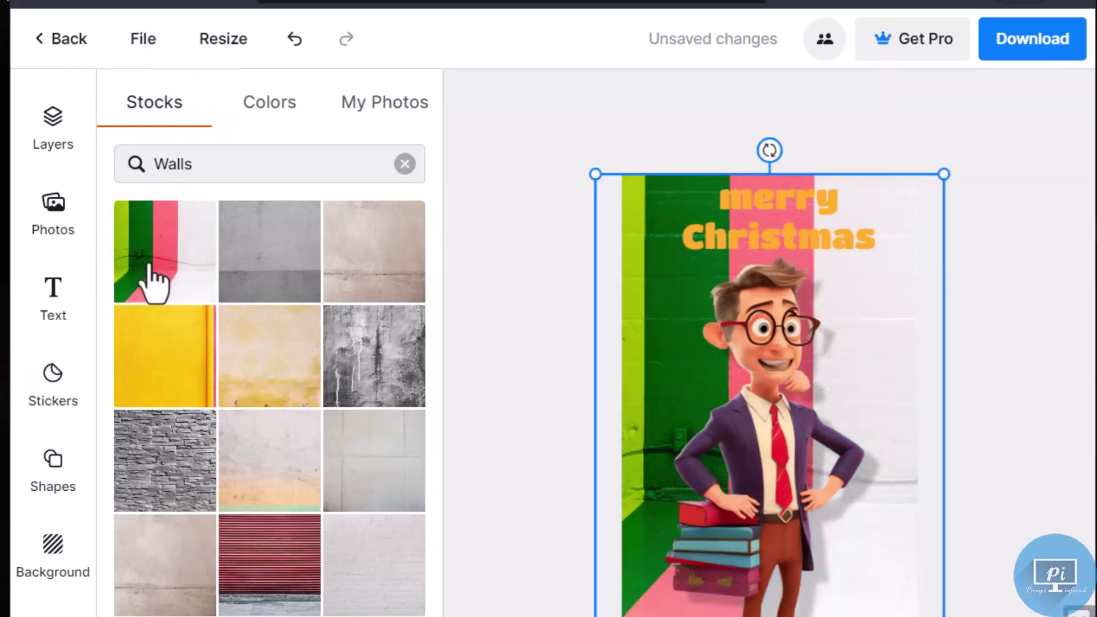
{"action": "left_click", "coordinate": [161, 372]}
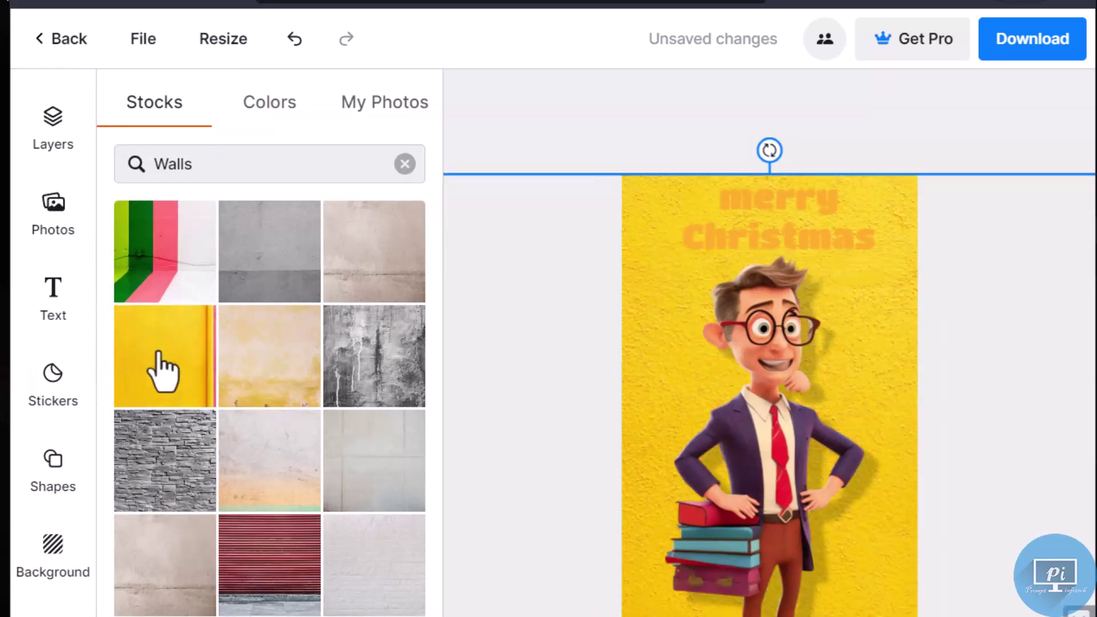
{"action": "left_click", "coordinate": [405, 164]}
{"action": "left_click", "coordinate": [178, 598]}
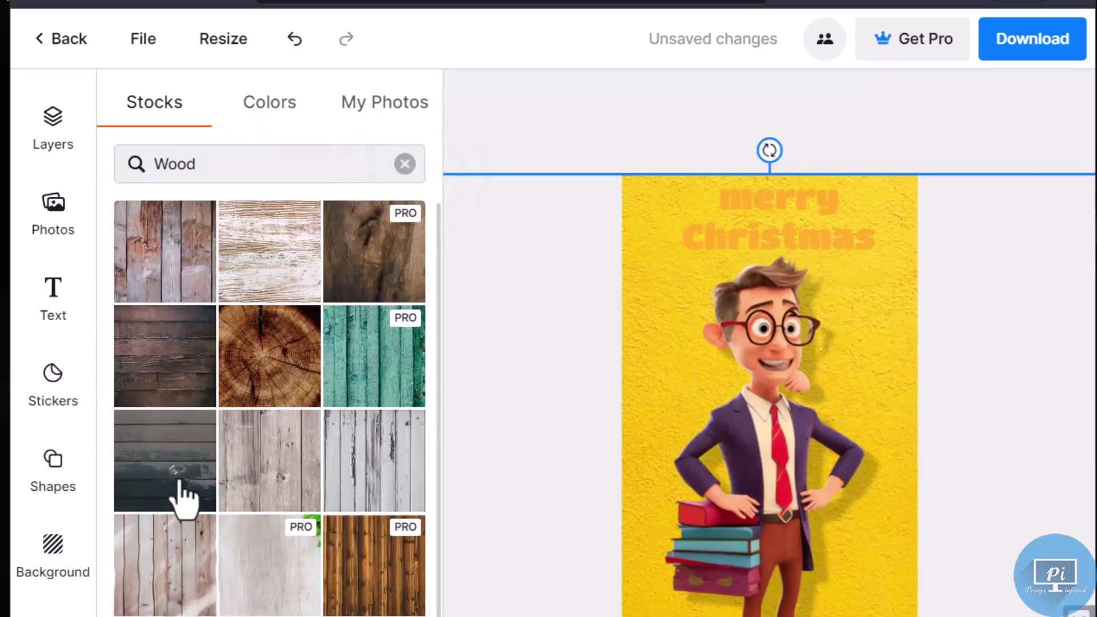
{"action": "left_click", "coordinate": [182, 499]}
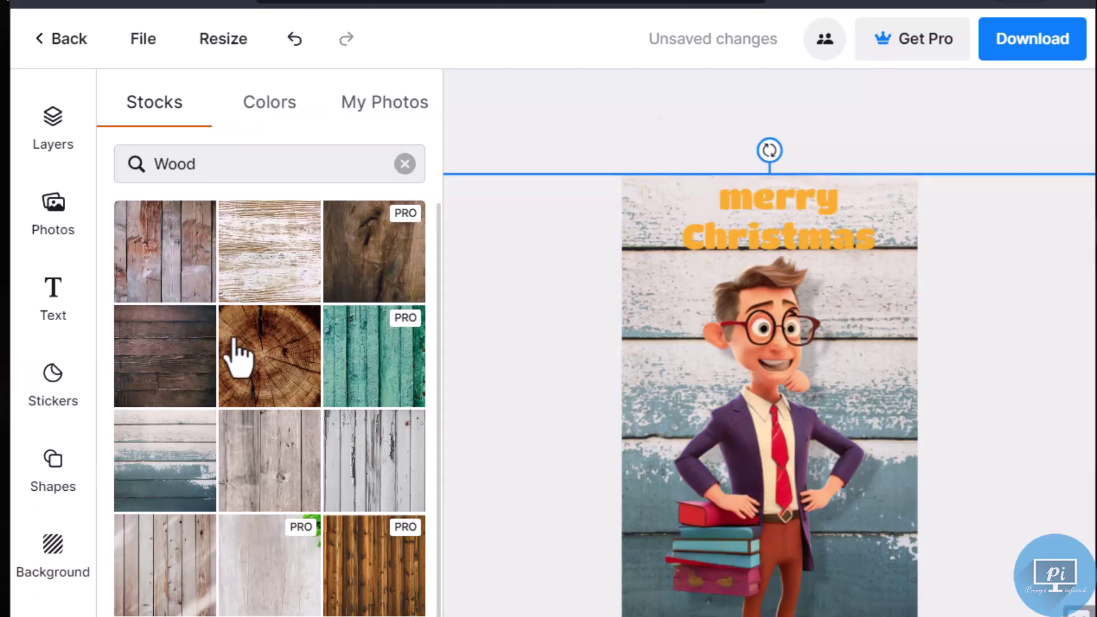
{"action": "left_click", "coordinate": [57, 408]}
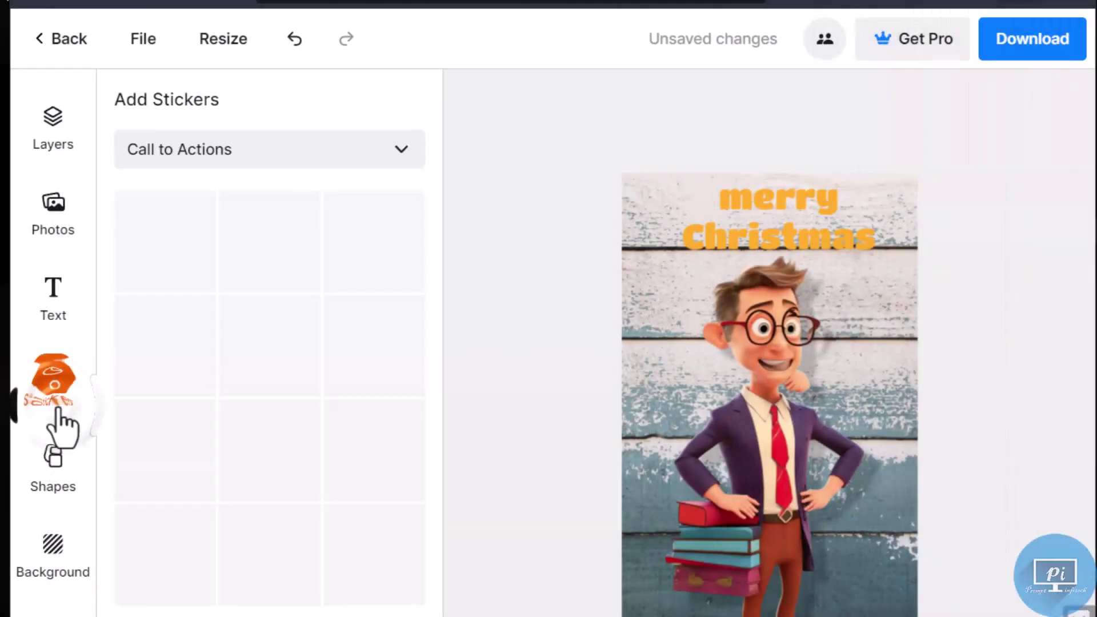
Browse the sticker categories, then add a square from the basic shapes
{"action": "scroll", "coordinate": [235, 507], "scroll_direction": "down", "scroll_amount": 10}
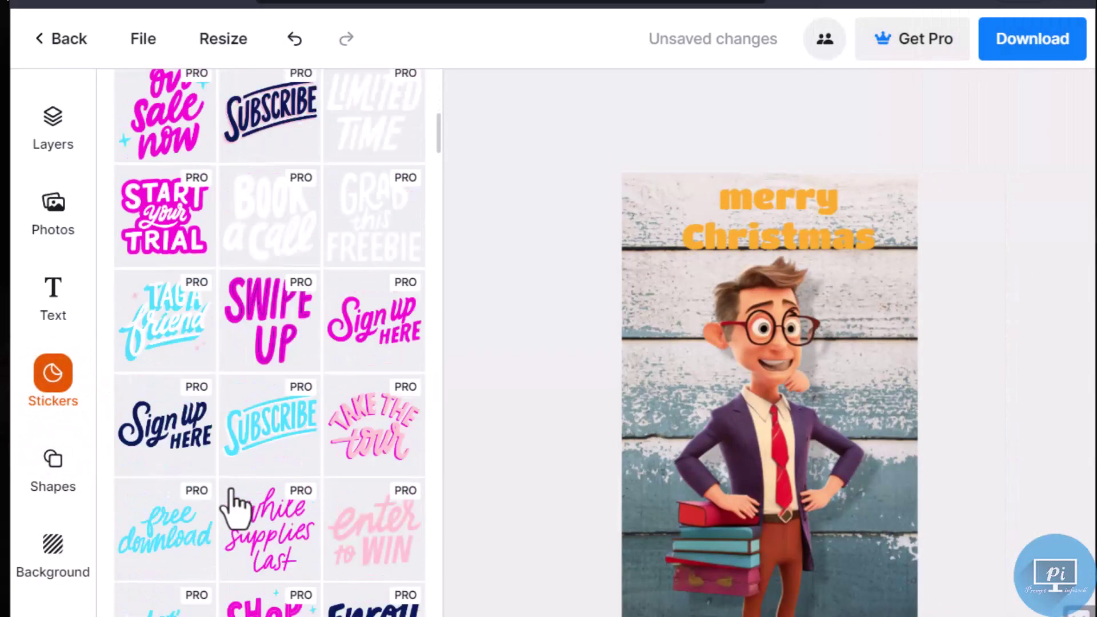
{"action": "scroll", "coordinate": [269, 403], "scroll_direction": "up", "scroll_amount": 10}
{"action": "left_click", "coordinate": [398, 150]}
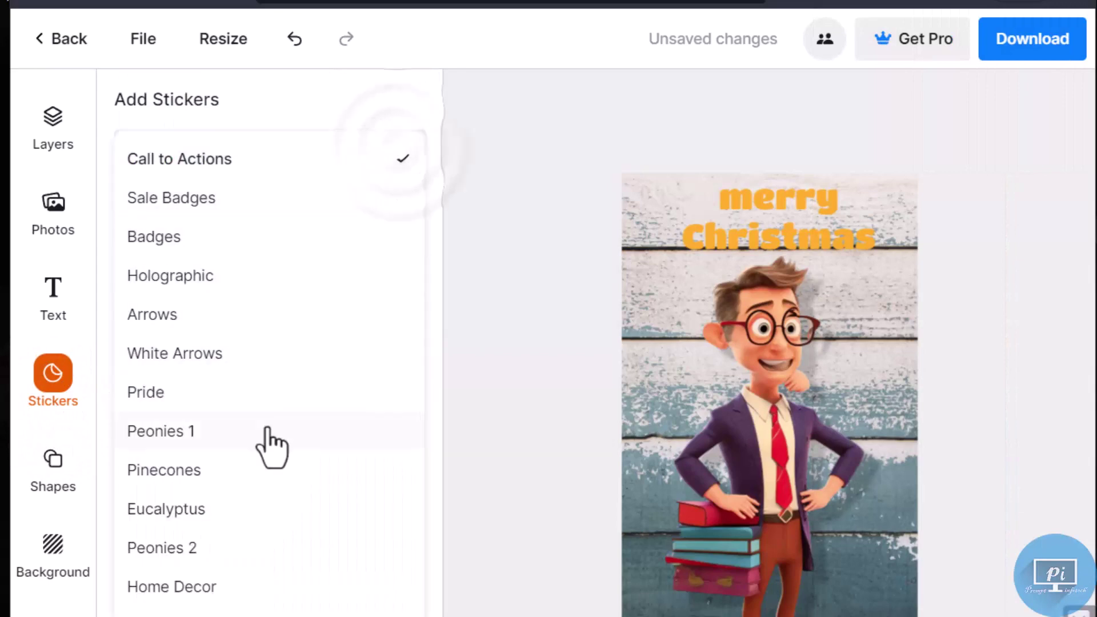
{"action": "left_click", "coordinate": [266, 393]}
{"action": "scroll", "coordinate": [270, 416], "scroll_direction": "down", "scroll_amount": 10}
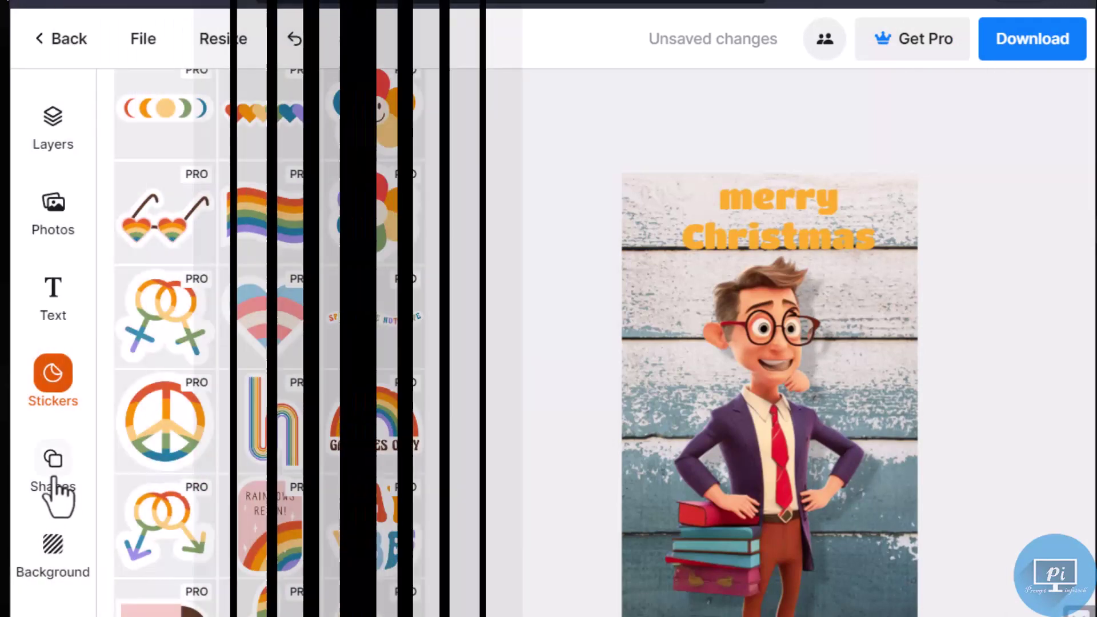
{"action": "left_click", "coordinate": [54, 491]}
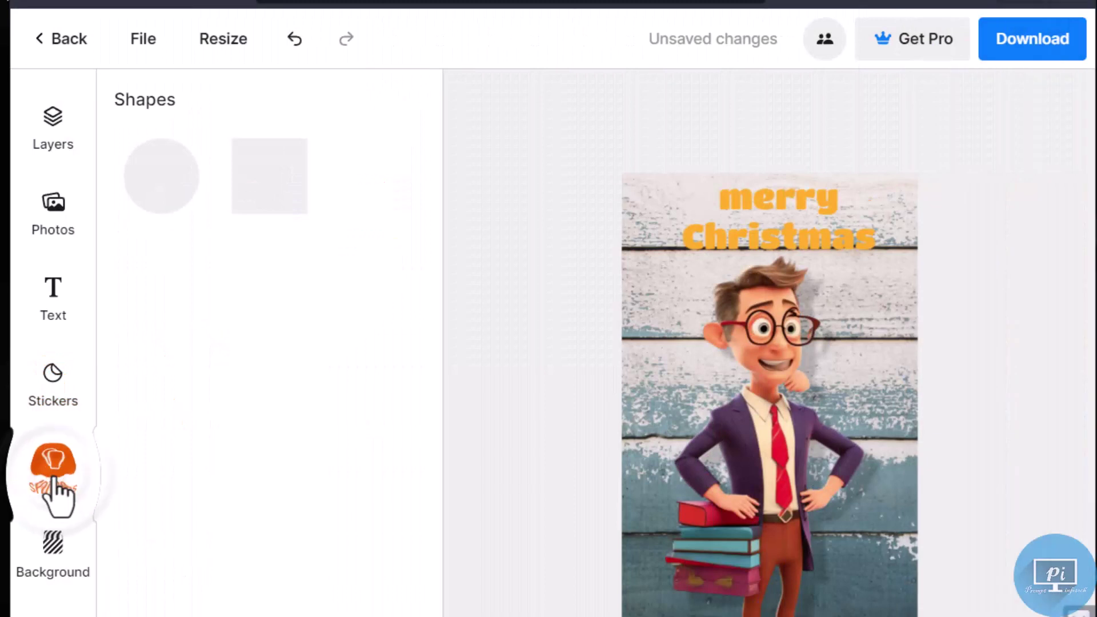
{"action": "left_click", "coordinate": [283, 203]}
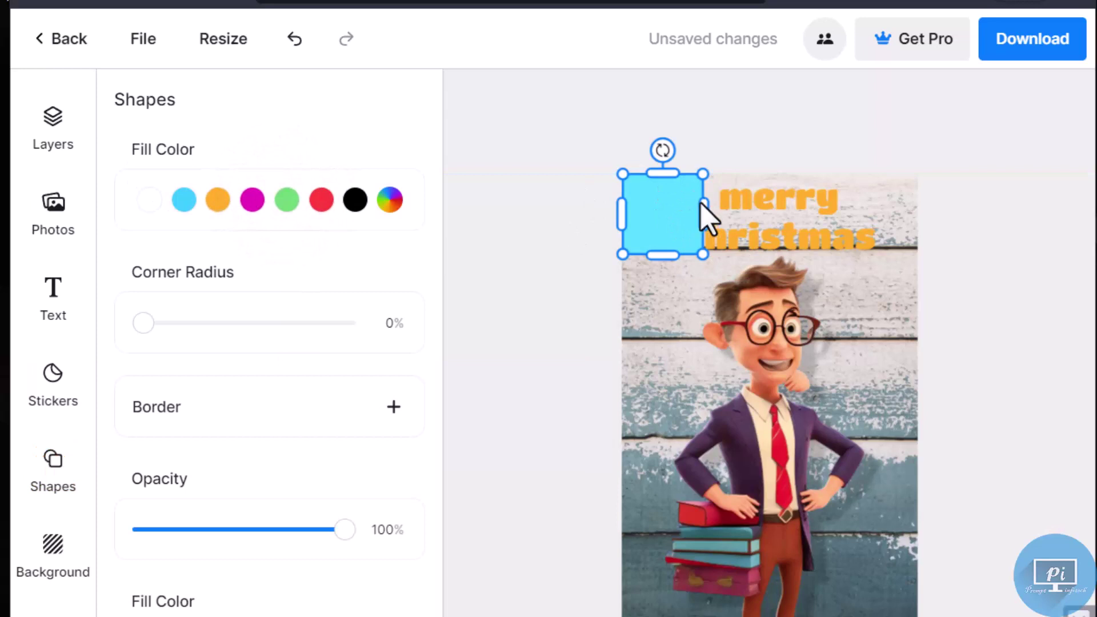
Stretch the square into a short banner across the top of the card
{"action": "left_click_drag", "start_coordinate": [703, 174], "coordinate": [705, 170]}
{"action": "left_click_drag", "start_coordinate": [621, 172], "coordinate": [580, 132]}
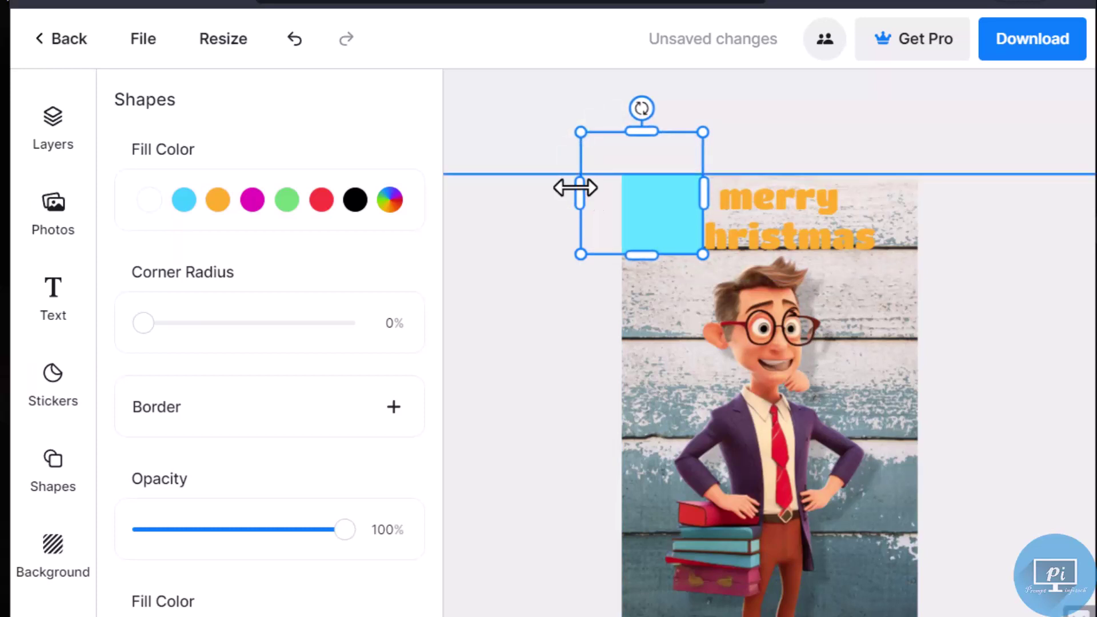
{"action": "left_click_drag", "start_coordinate": [576, 187], "coordinate": [436, 191]}
{"action": "left_click_drag", "start_coordinate": [552, 197], "coordinate": [757, 225]}
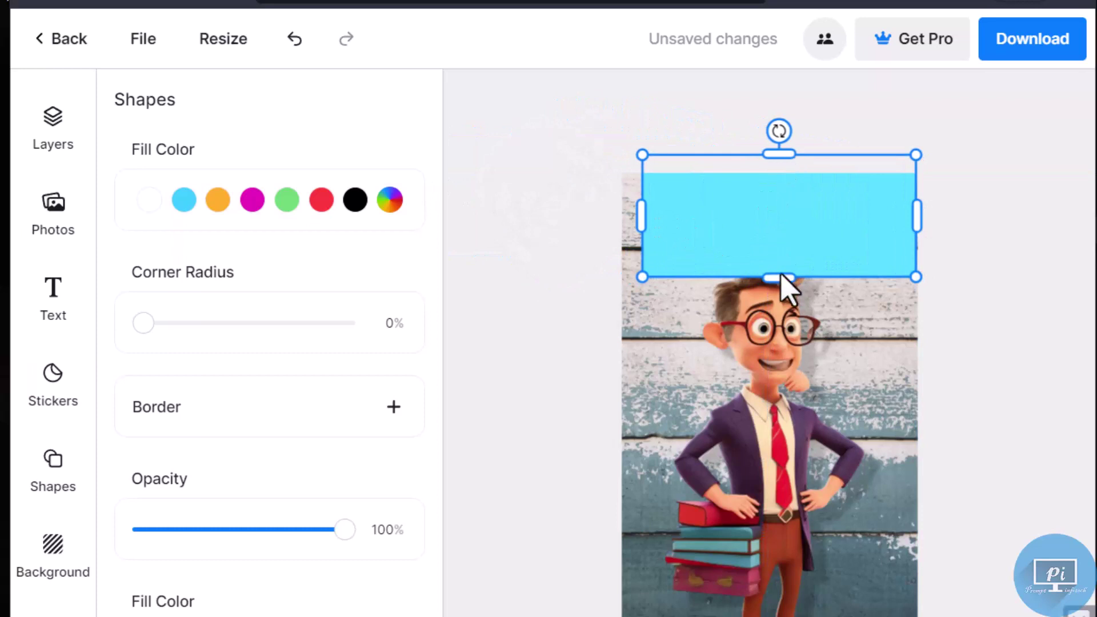
{"action": "left_click_drag", "start_coordinate": [783, 263], "coordinate": [783, 264]}
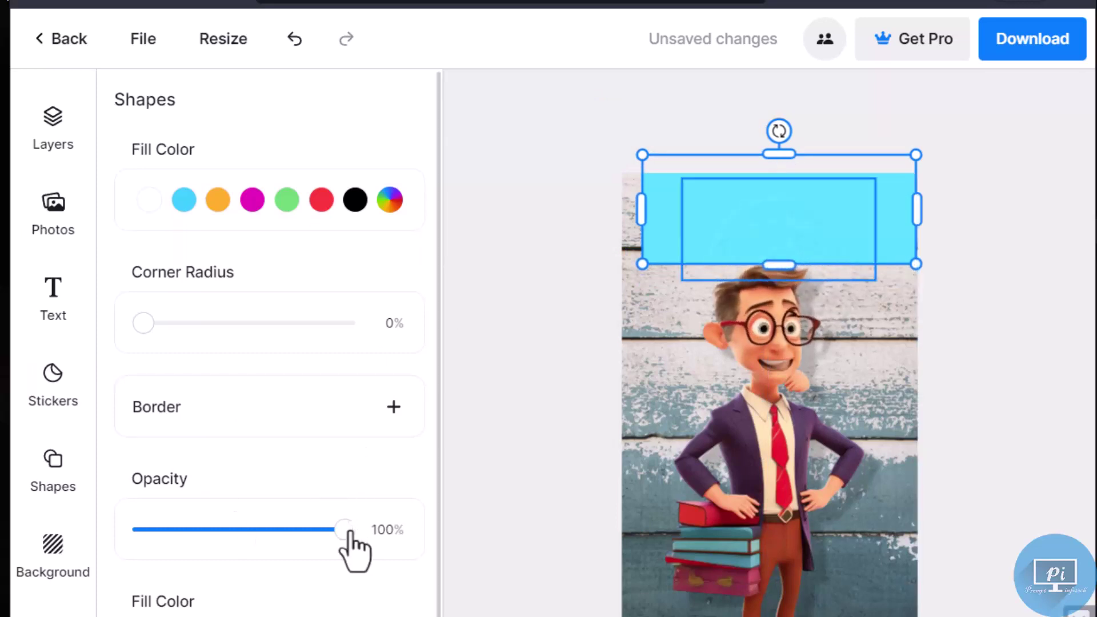
Fill the banner white at 63% opacity and send it behind the merry Christmas title
{"action": "scroll", "coordinate": [212, 526], "scroll_direction": "down", "scroll_amount": 3}
{"action": "left_click", "coordinate": [226, 464]}
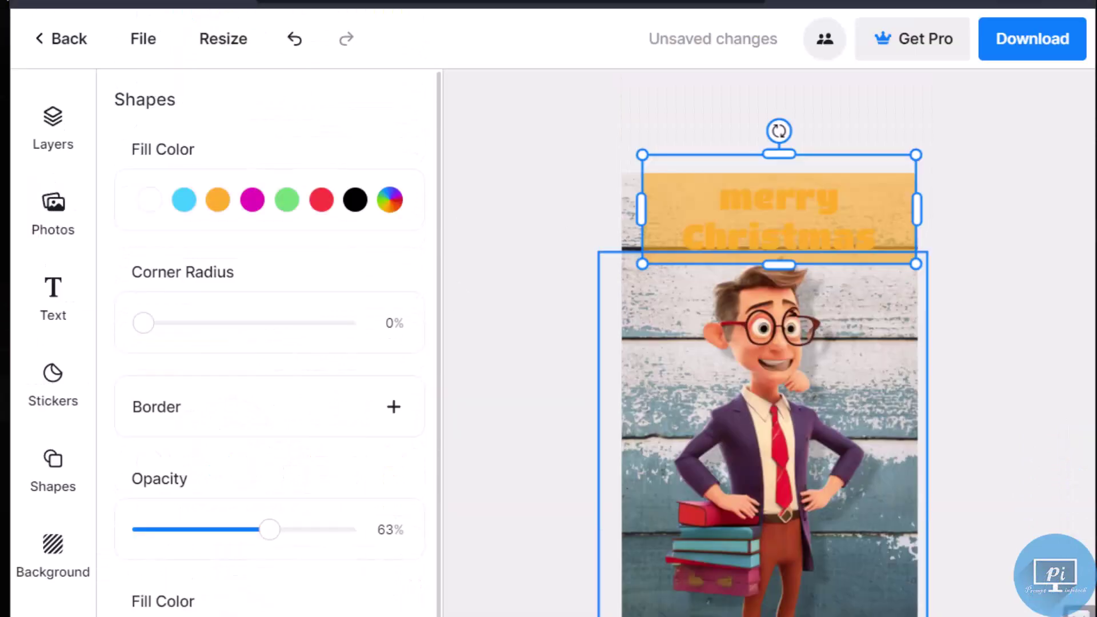
{"action": "left_click", "coordinate": [149, 462]}
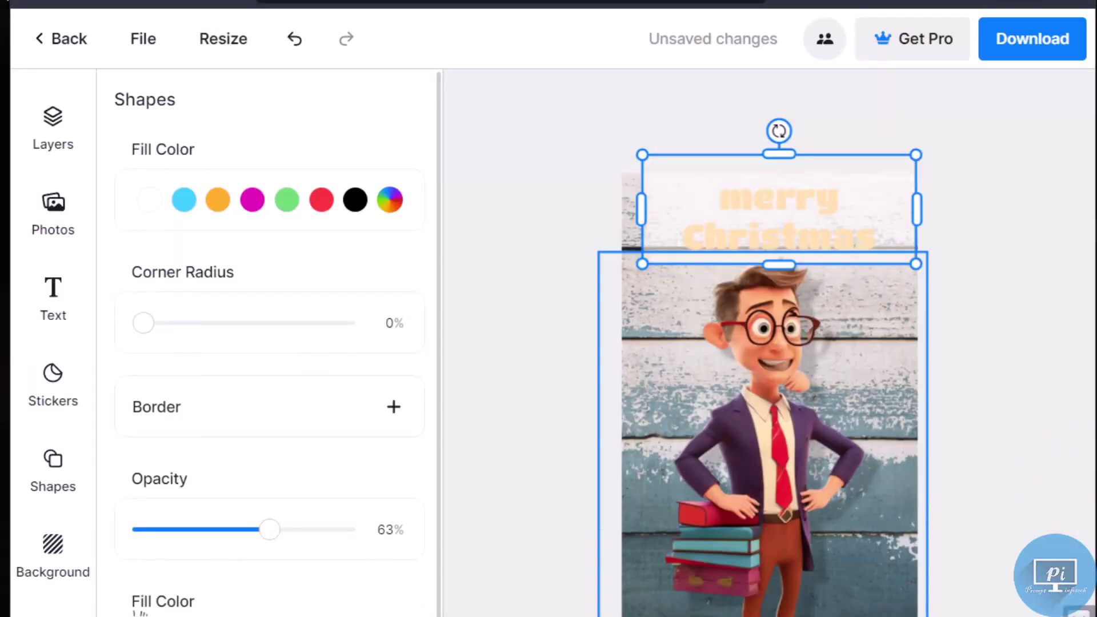
{"action": "scroll", "coordinate": [315, 483], "scroll_direction": "down", "scroll_amount": 1}
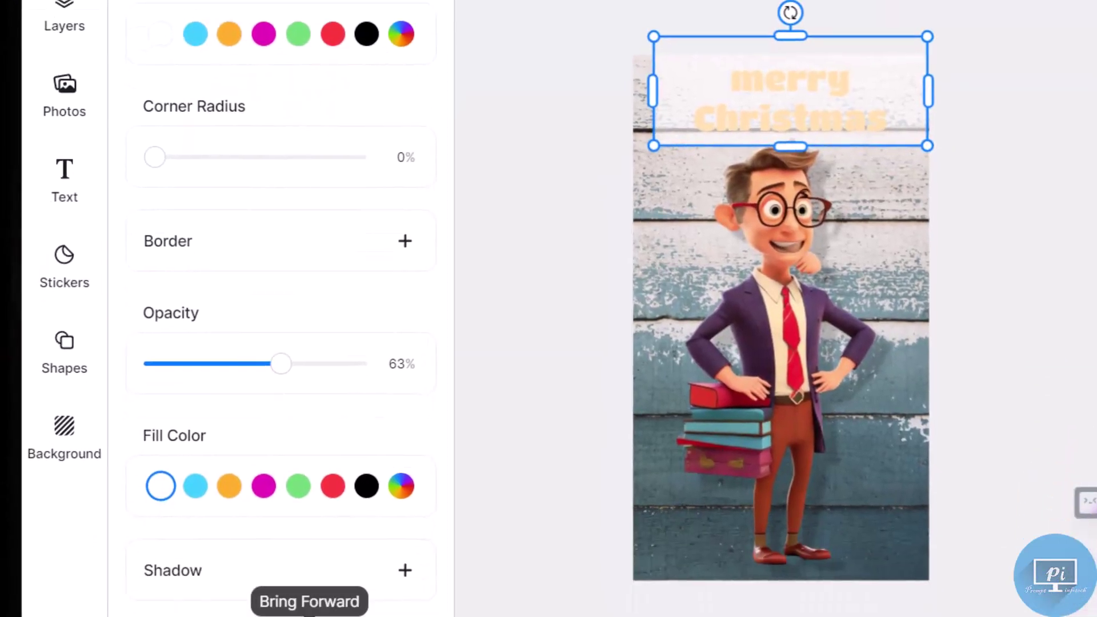
{"action": "left_click", "coordinate": [368, 580]}
Give the banner an orange drop shadow and centre the cartoon man on the card
{"action": "left_click", "coordinate": [389, 501]}
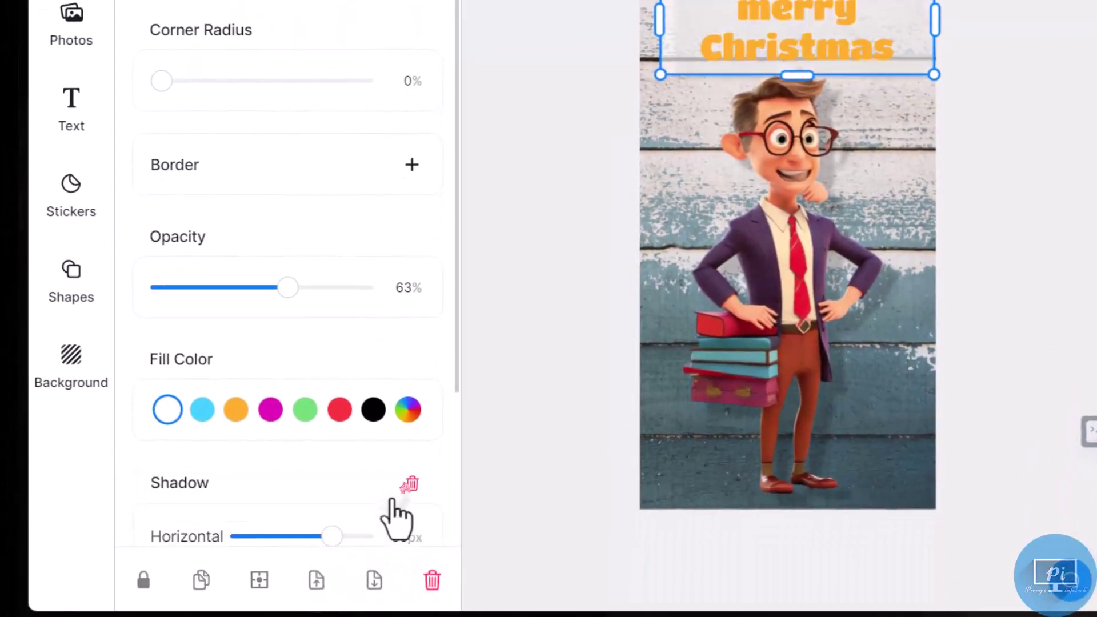
{"action": "scroll", "coordinate": [389, 518], "scroll_direction": "down", "scroll_amount": 2}
{"action": "scroll", "coordinate": [389, 529], "scroll_direction": "down", "scroll_amount": 2}
{"action": "left_click", "coordinate": [236, 498]}
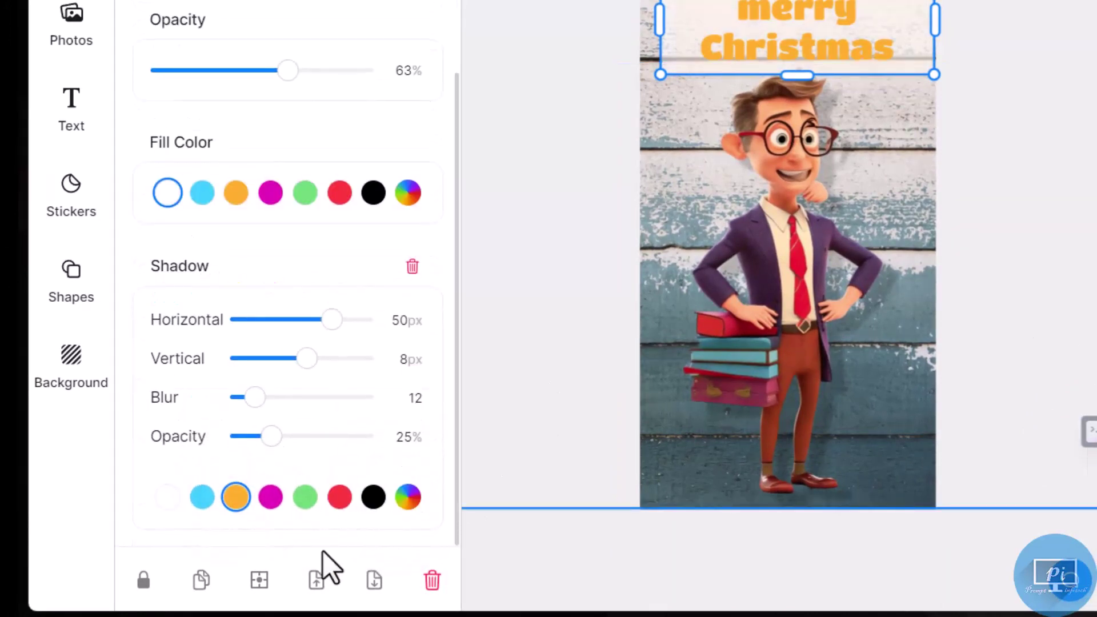
{"action": "left_click", "coordinate": [809, 281]}
{"action": "left_click", "coordinate": [260, 582]}
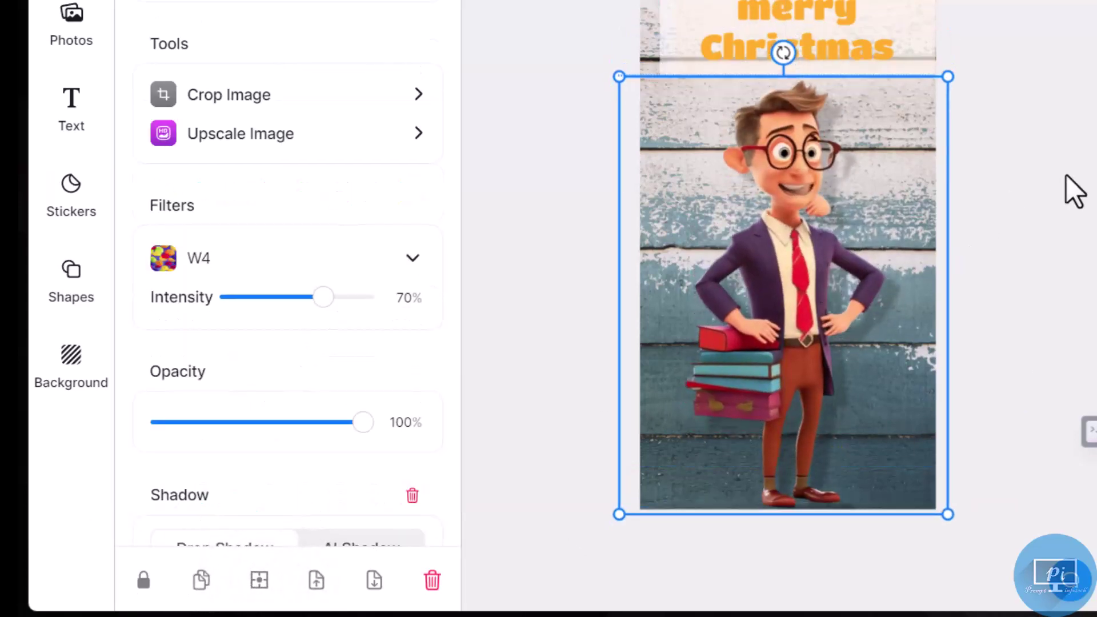
Search the stock backgrounds for 'Letters' and browse the cut-out letter results
{"action": "left_click", "coordinate": [1055, 182]}
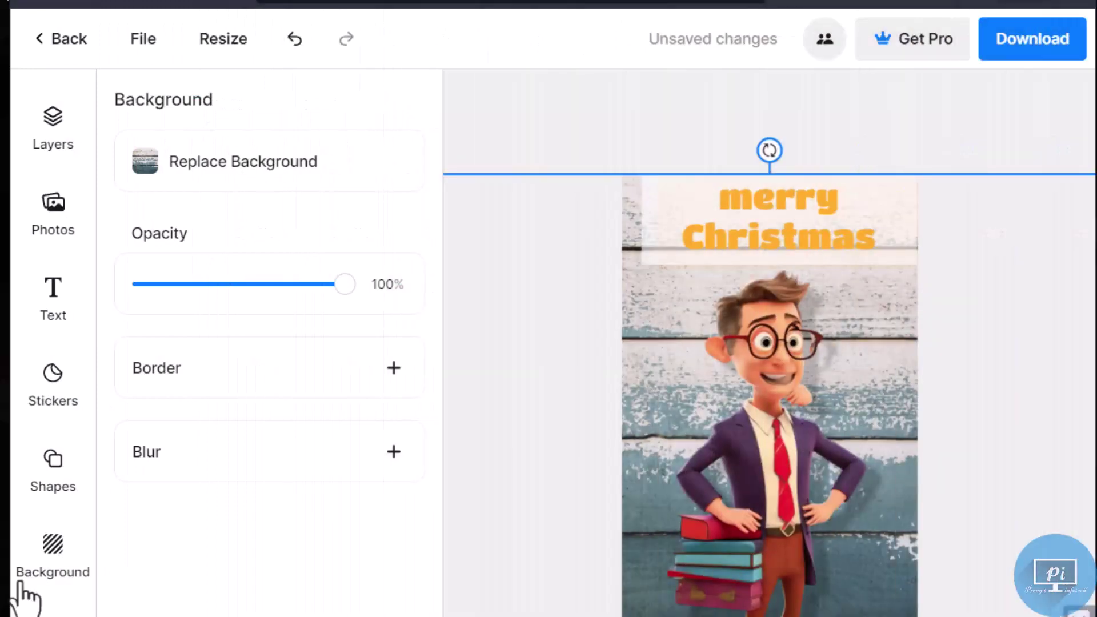
{"action": "left_click", "coordinate": [60, 562]}
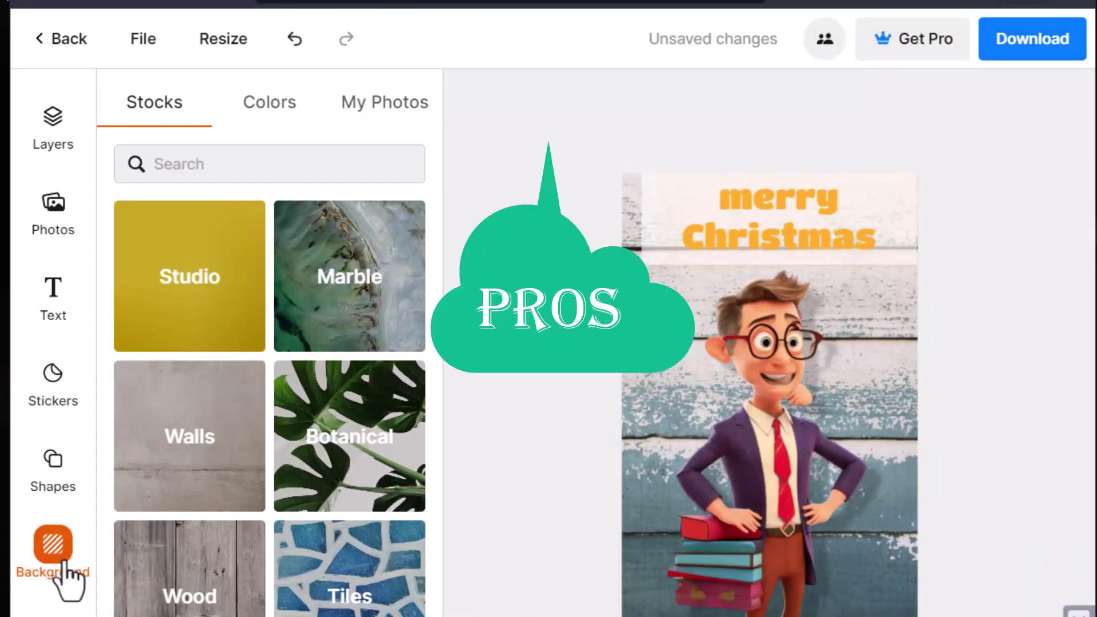
{"action": "scroll", "coordinate": [269, 400], "scroll_direction": "down", "scroll_amount": 8}
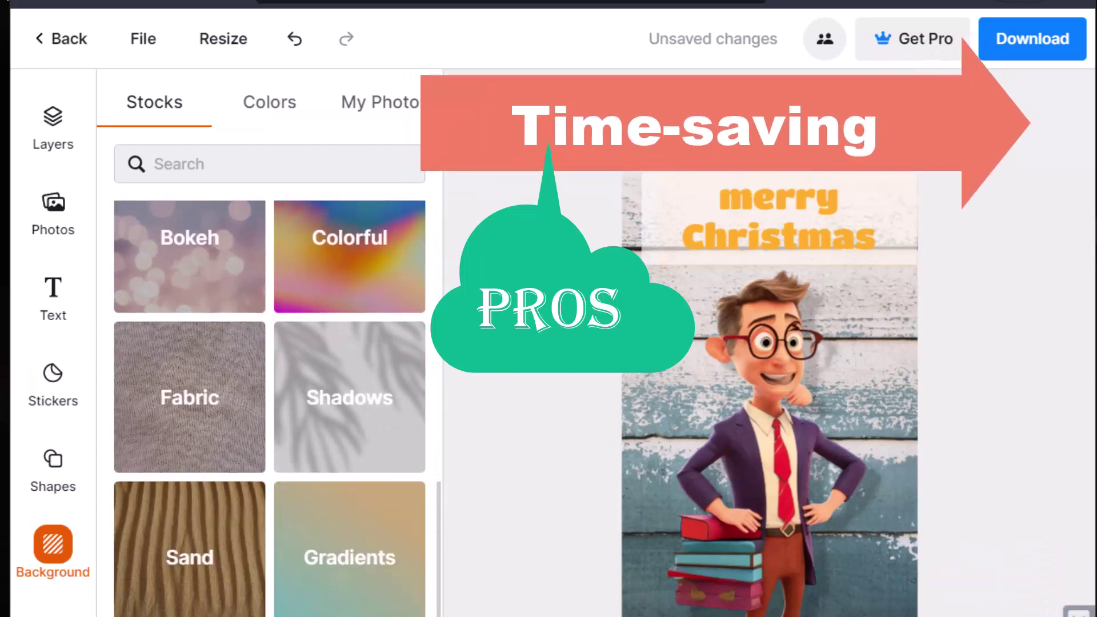
{"action": "type", "text": "Letters"}
{"action": "key", "text": "Return"}
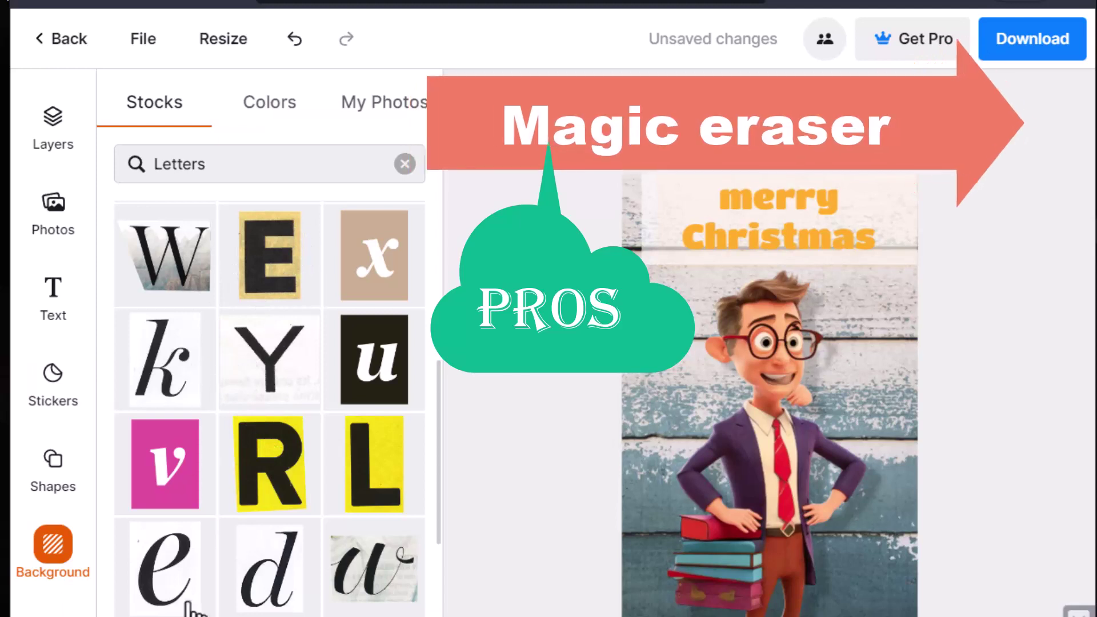
{"action": "scroll", "coordinate": [189, 594], "scroll_direction": "down", "scroll_amount": 9}
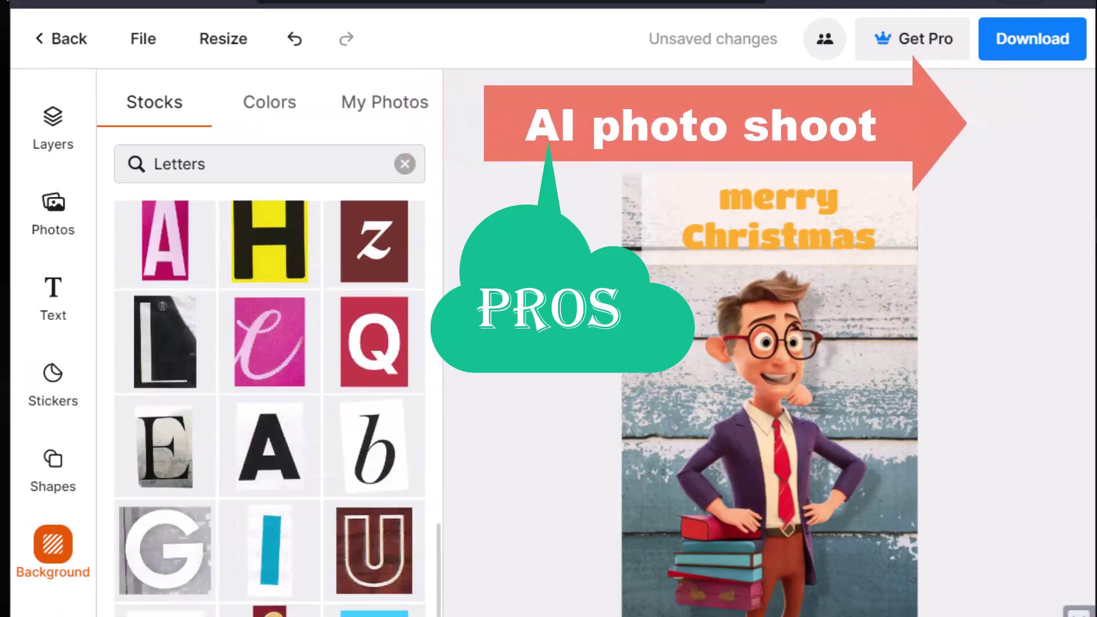
{"action": "scroll", "coordinate": [269, 401], "scroll_direction": "down", "scroll_amount": 2}
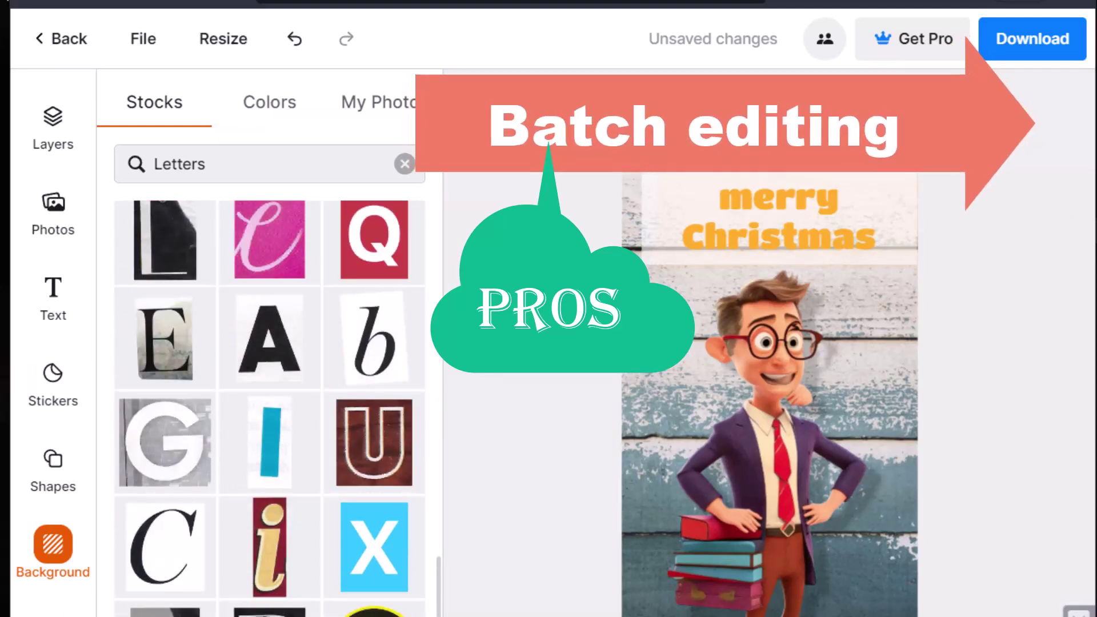
Apply the yellow-circle-on-black background, then shrink the cartoon man and move it up to centre
{"action": "left_click", "coordinate": [52, 544]}
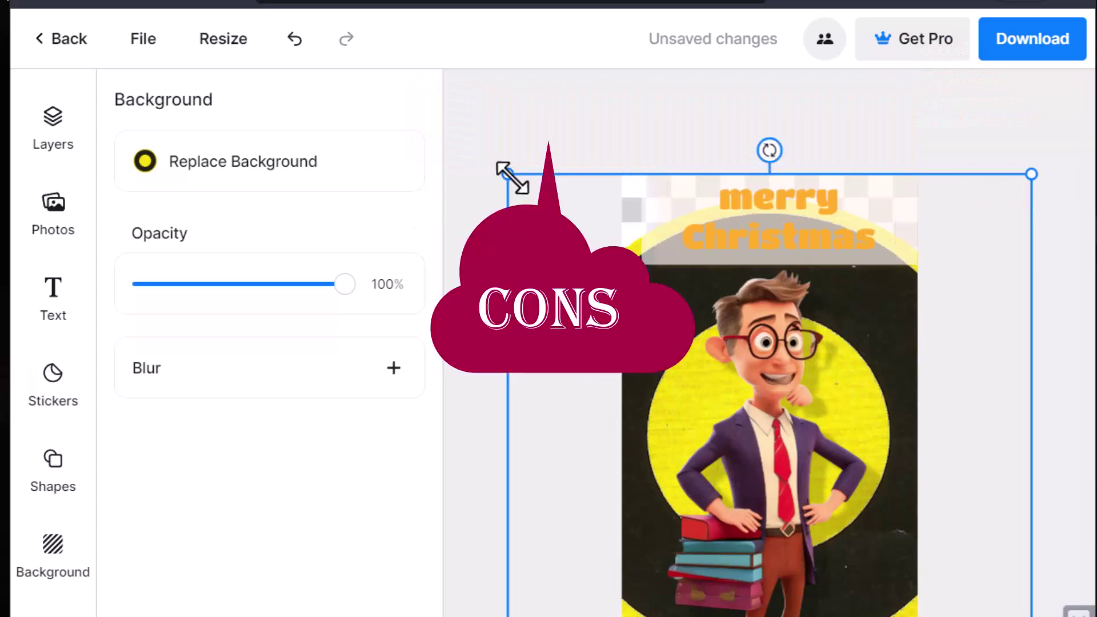
{"action": "left_click_drag", "start_coordinate": [525, 187], "coordinate": [709, 377]}
{"action": "left_click_drag", "start_coordinate": [832, 544], "coordinate": [780, 418]}
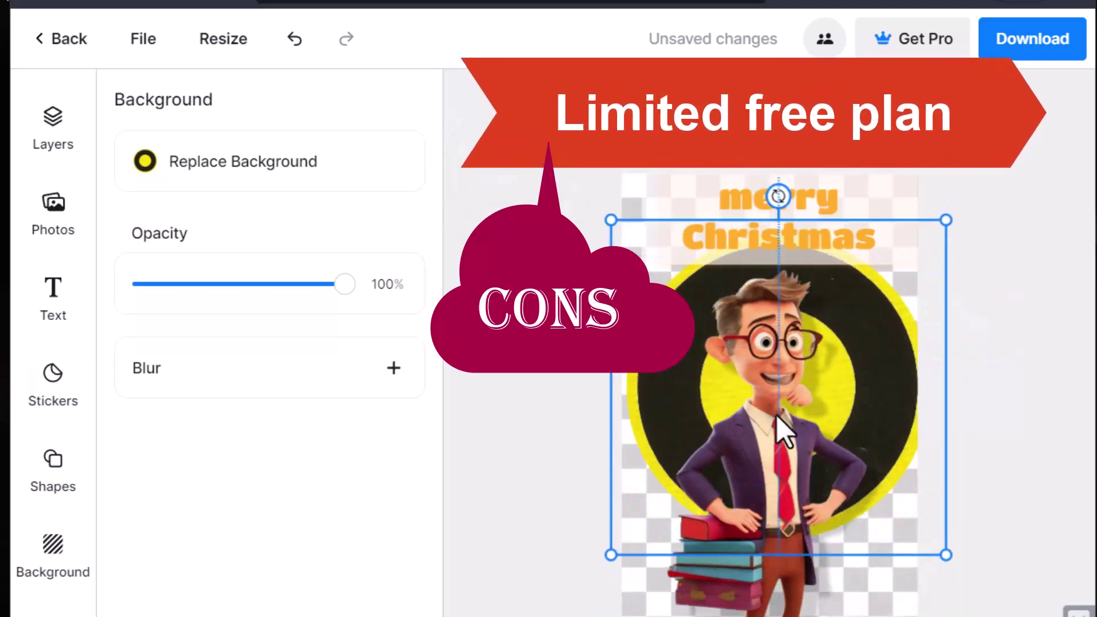
{"action": "left_click", "coordinate": [1007, 434]}
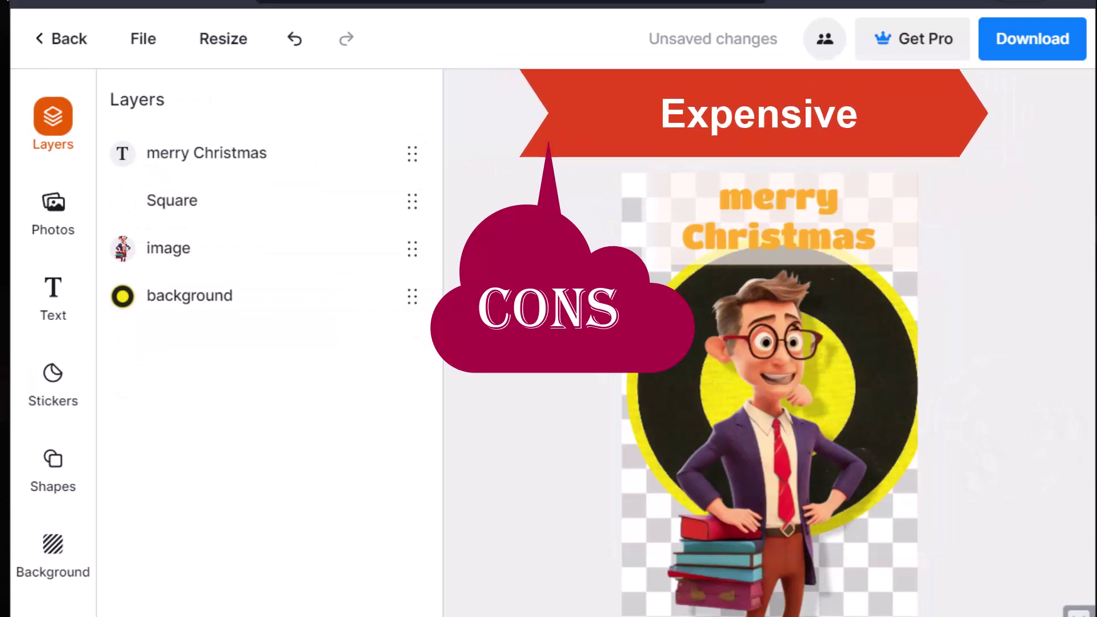
Replace the card background with the sandstone image from the Marble stock category
{"action": "left_click", "coordinate": [203, 301]}
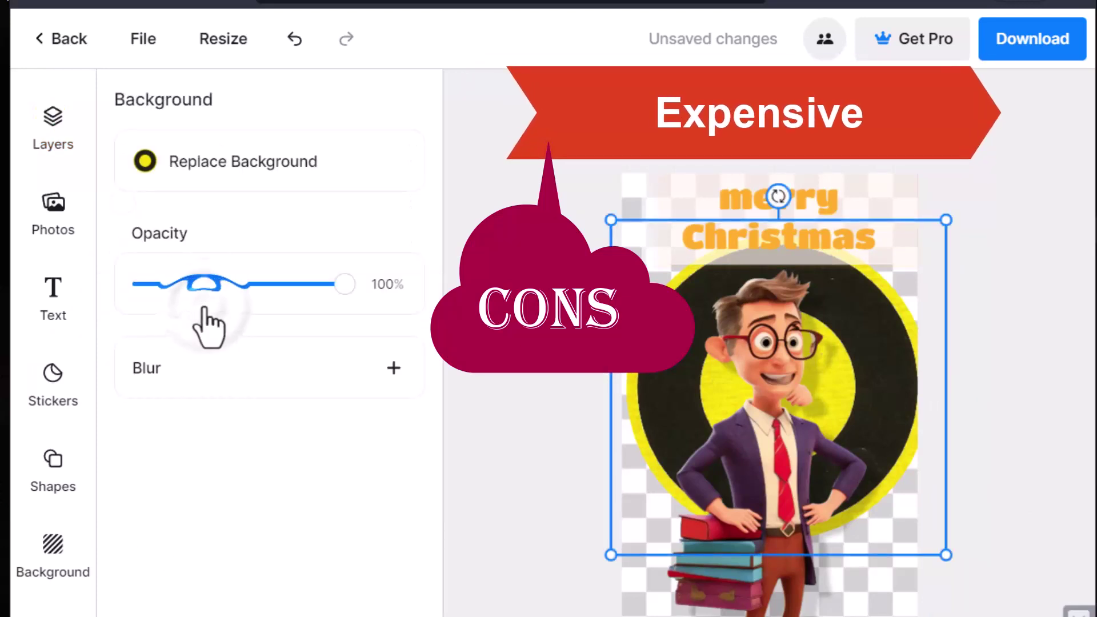
{"action": "left_click", "coordinate": [205, 163]}
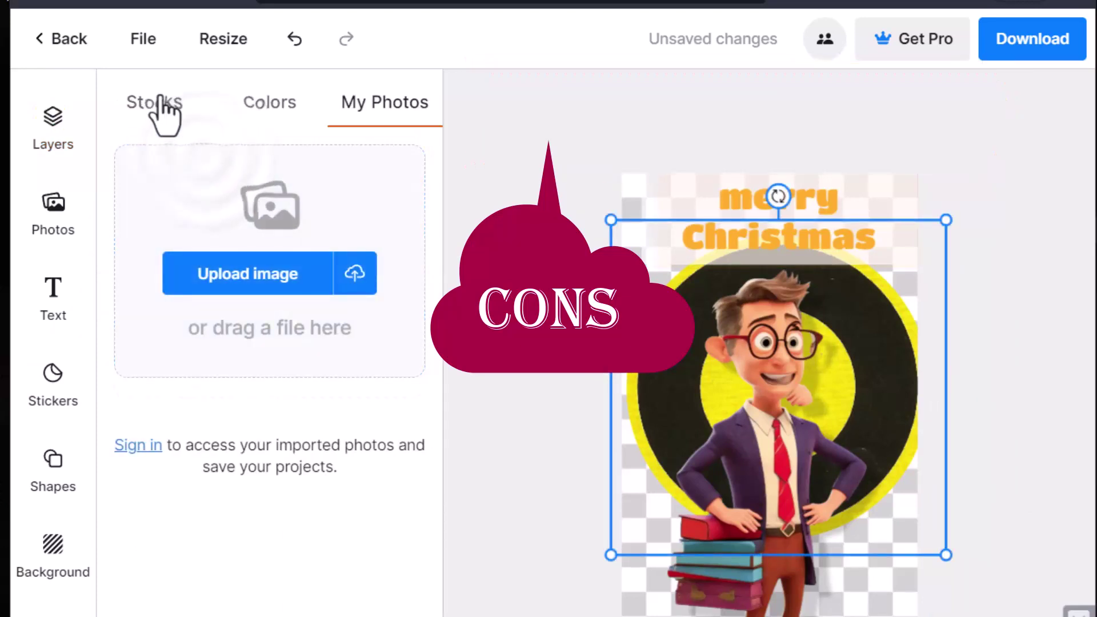
{"action": "left_click", "coordinate": [163, 106]}
{"action": "left_click", "coordinate": [378, 305]}
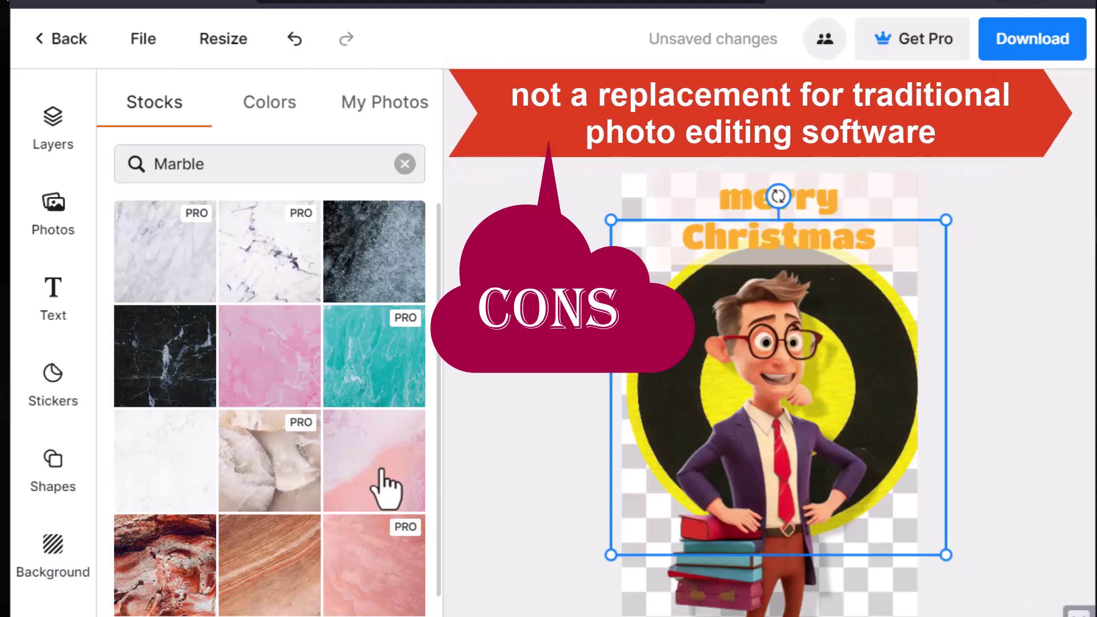
{"action": "left_click", "coordinate": [240, 564]}
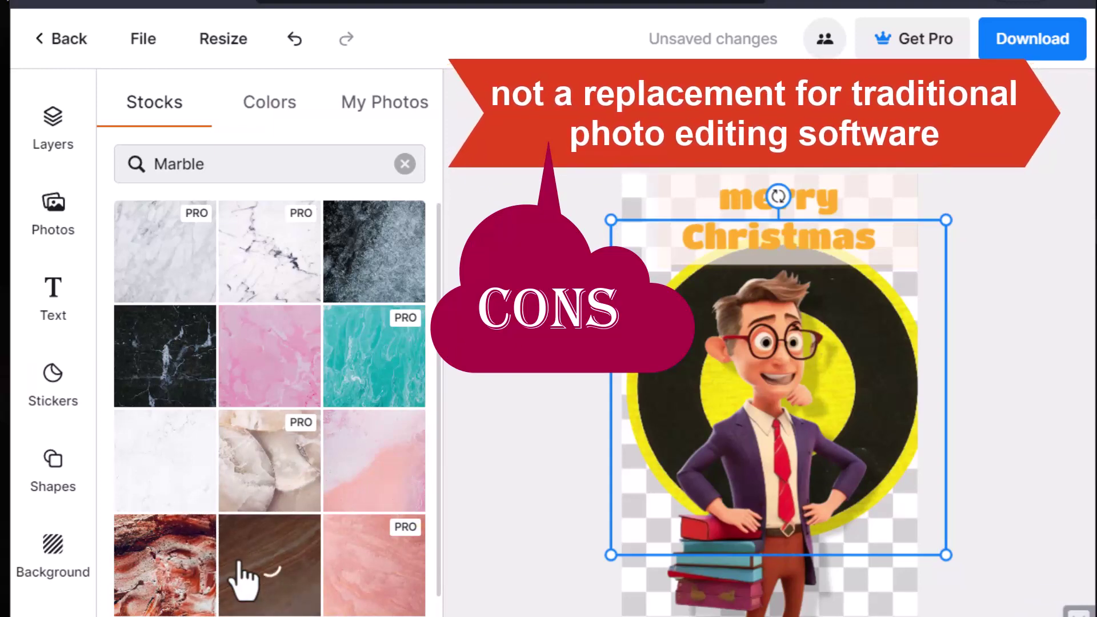
{"action": "scroll", "coordinate": [243, 589], "scroll_direction": "down", "scroll_amount": 3}
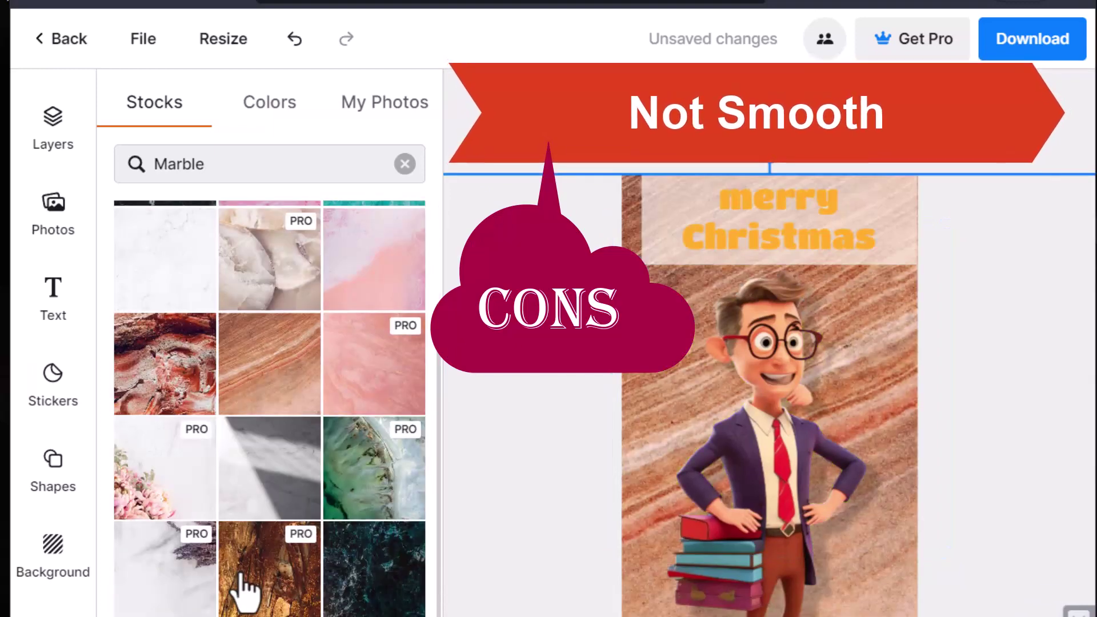